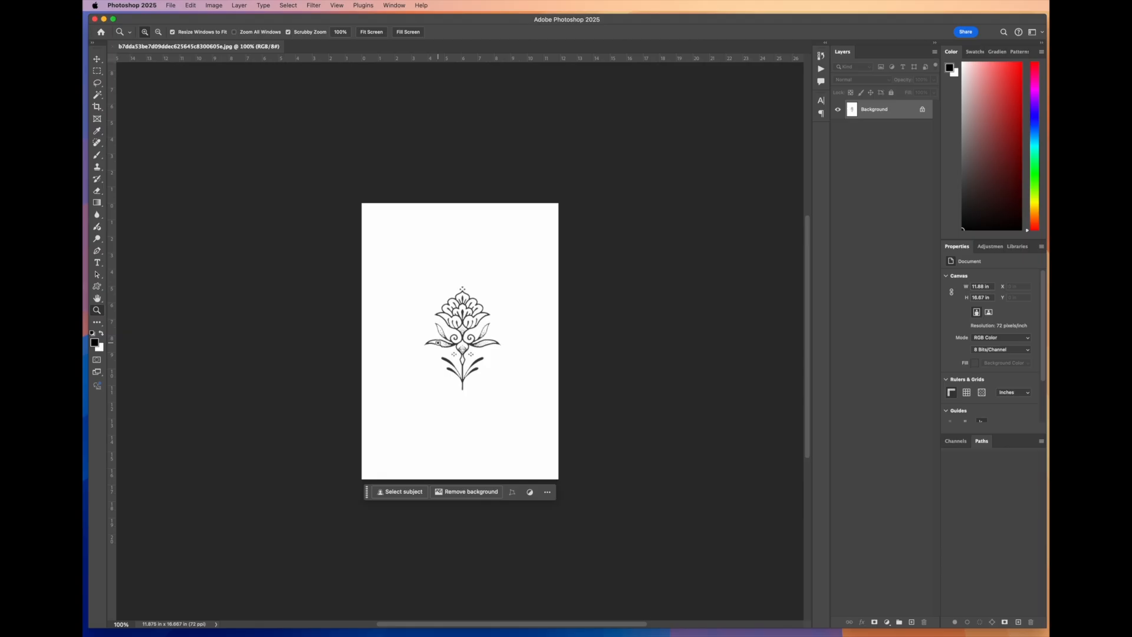
Crop the canvas closely around the flower drawing, to about 5.47 by 7.38 in
{"action": "left_click", "coordinate": [461, 371]}
{"action": "left_click", "coordinate": [472, 287]}
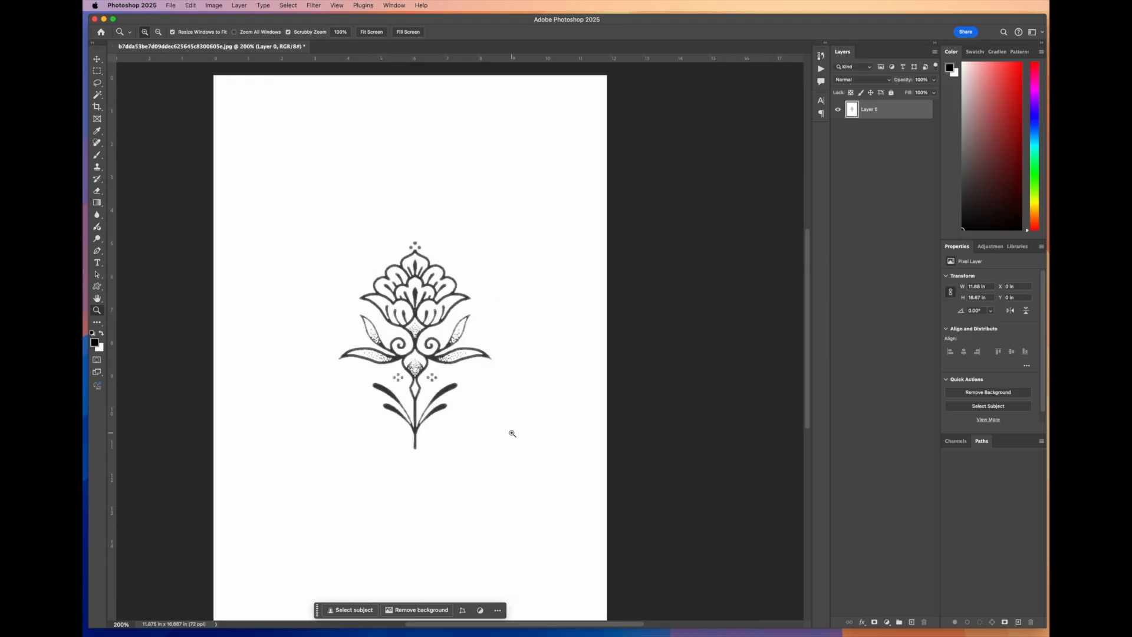
{"action": "left_click", "coordinate": [98, 106]}
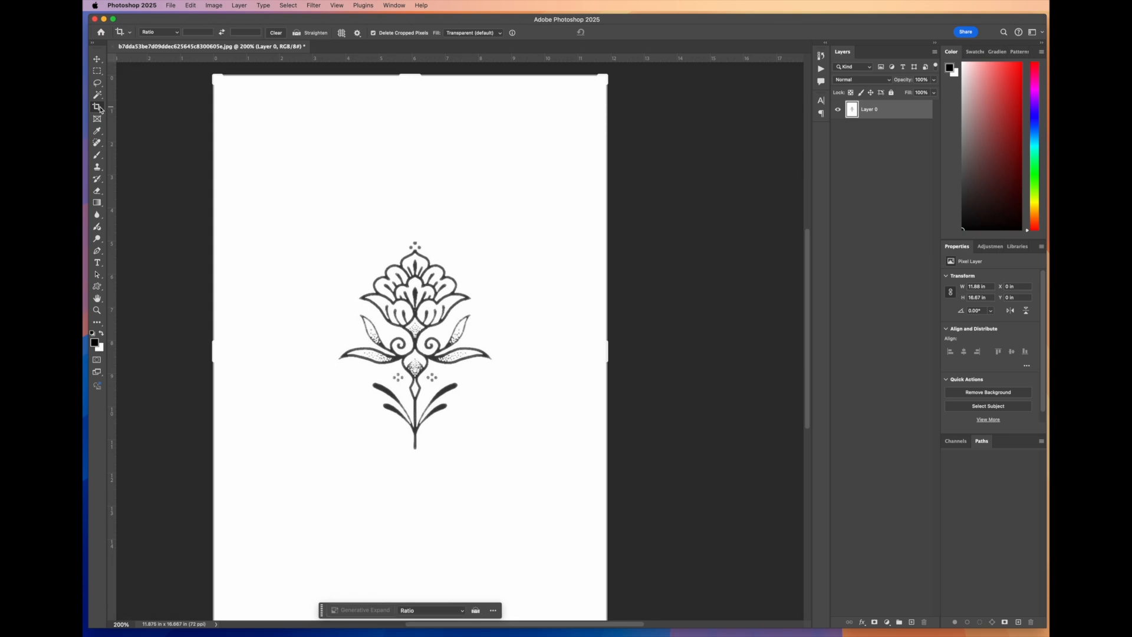
{"action": "scroll", "coordinate": [409, 423], "scroll_direction": "down", "scroll_amount": 5}
{"action": "left_click_drag", "start_coordinate": [410, 424], "coordinate": [412, 331]}
{"action": "left_click_drag", "start_coordinate": [603, 223], "coordinate": [558, 203]}
{"action": "left_click_drag", "start_coordinate": [263, 207], "coordinate": [319, 213]}
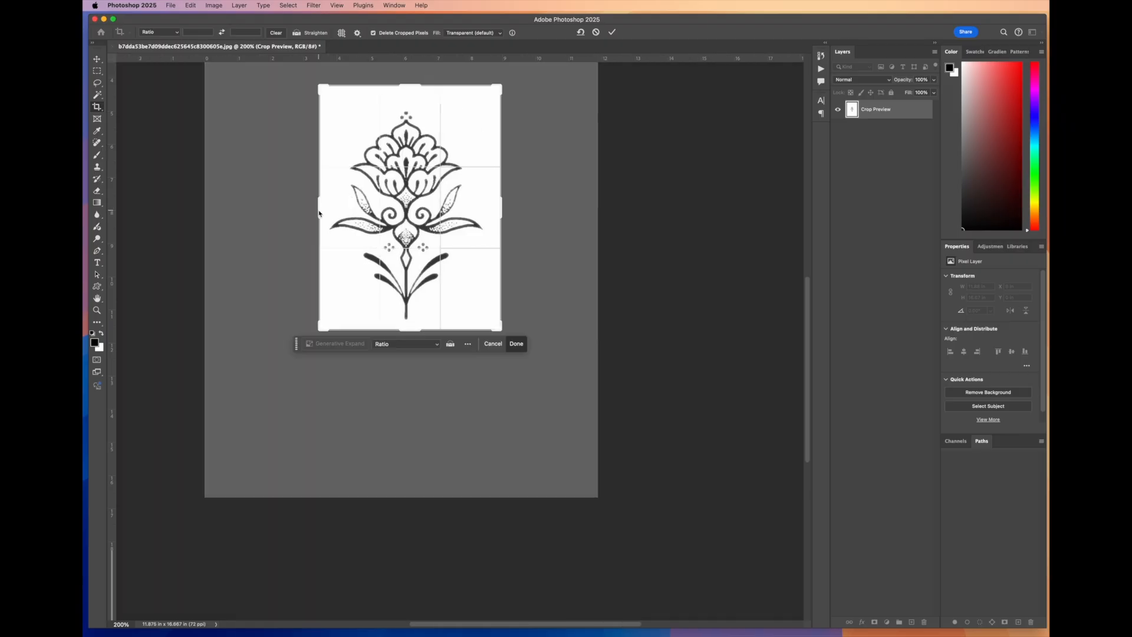
{"action": "key", "text": "Return"}
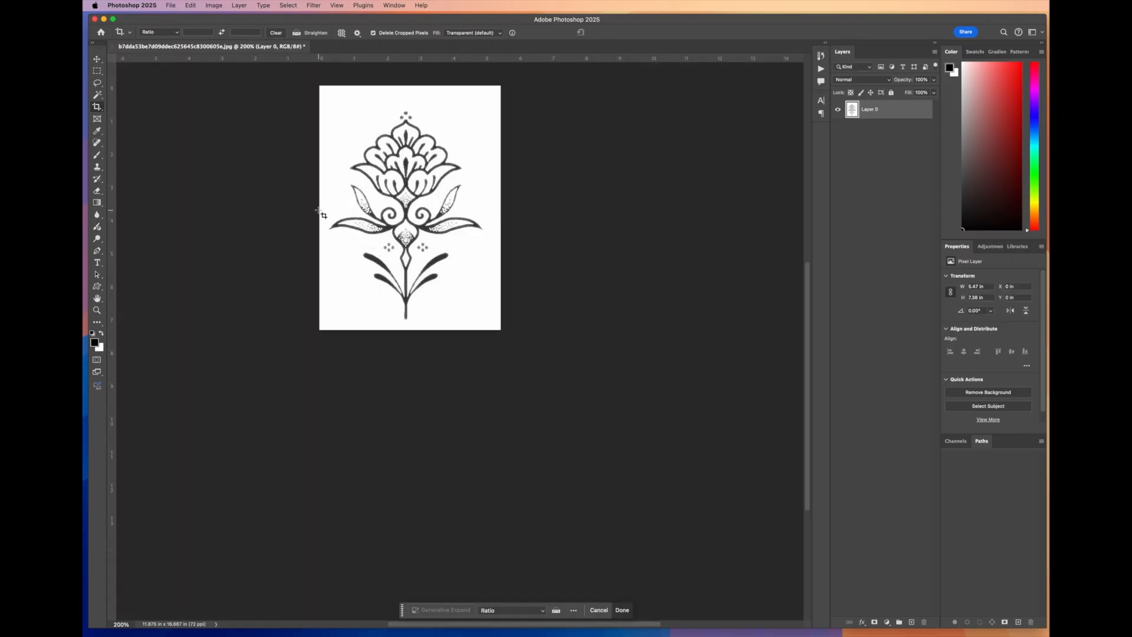
Set the image resolution to 300 pixels/inch and fit the enlarged drawing in view
{"action": "left_click", "coordinate": [212, 6]}
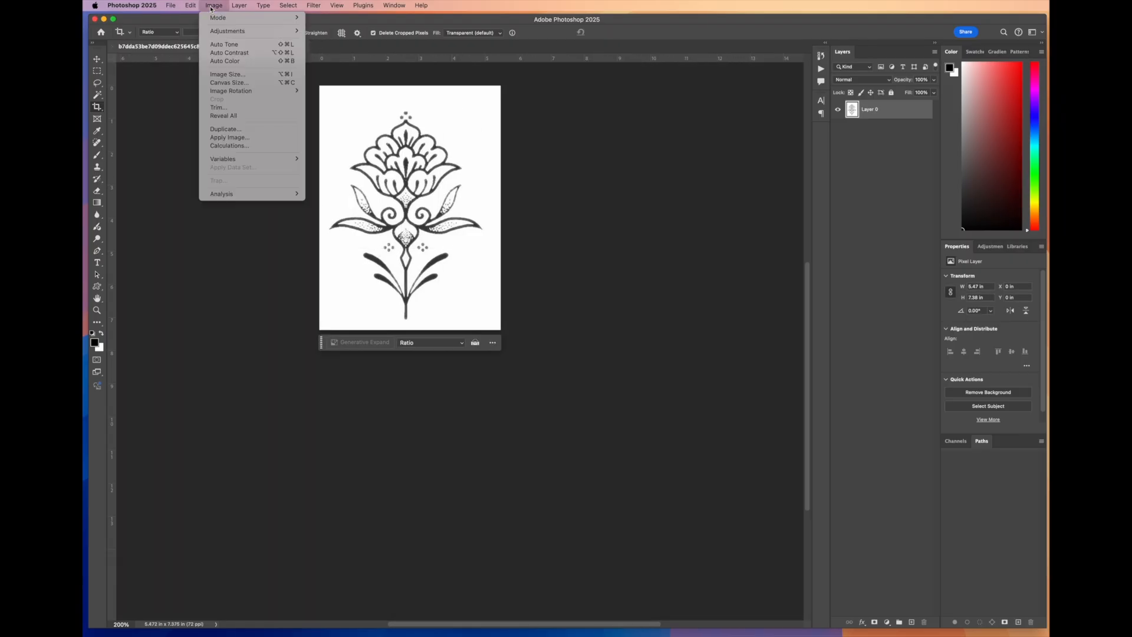
{"action": "left_click", "coordinate": [223, 75]}
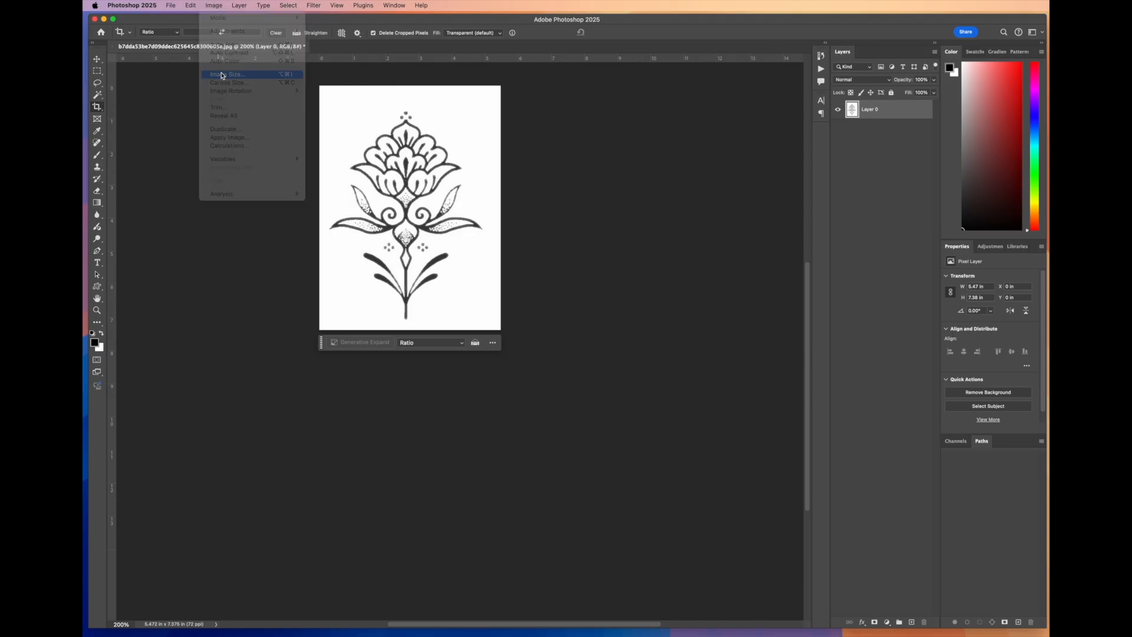
{"action": "double_click", "coordinate": [480, 225]}
{"action": "type", "text": "300"}
{"action": "key", "text": "Return"}
{"action": "key", "text": "c"}
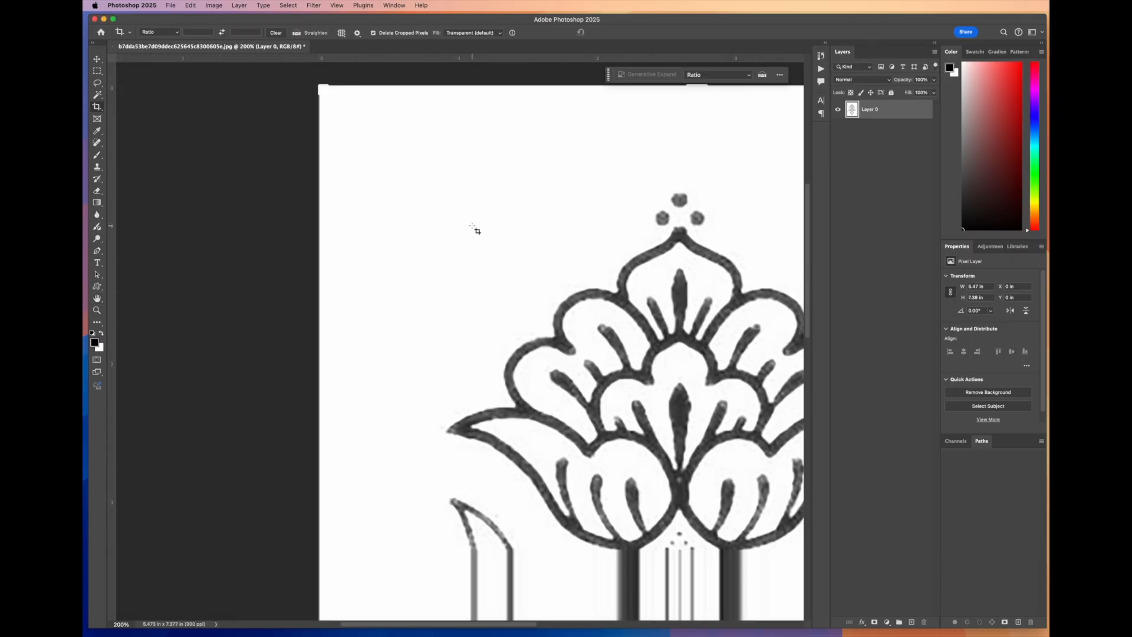
{"action": "key", "text": "super+0"}
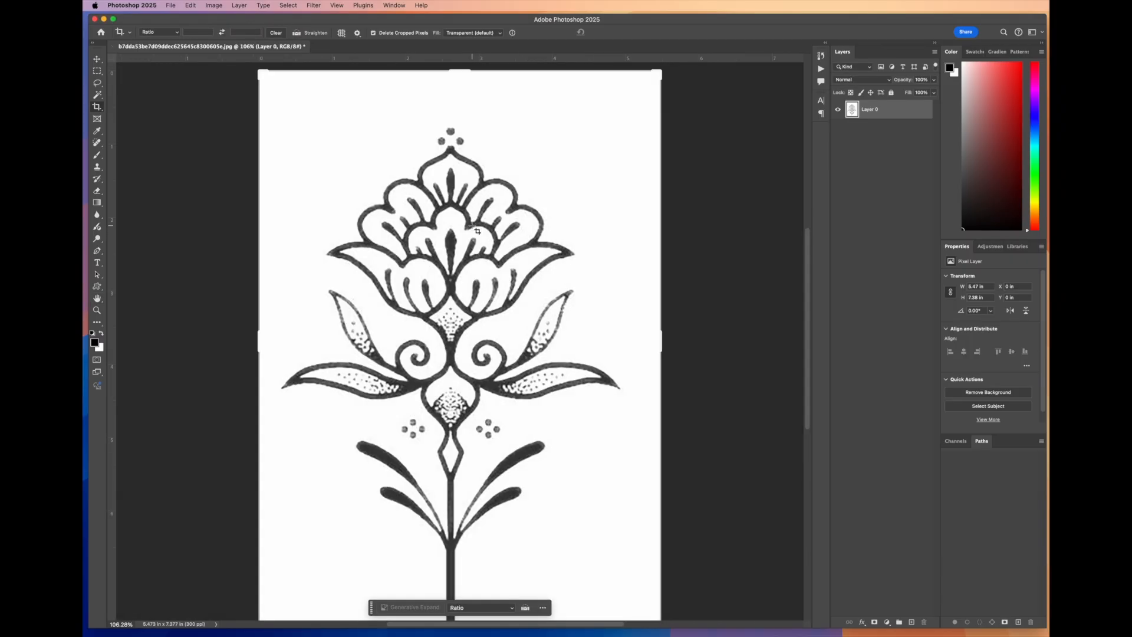
Duplicate the flower layer within the same document and hide the original layer
{"action": "left_click", "coordinate": [98, 61]}
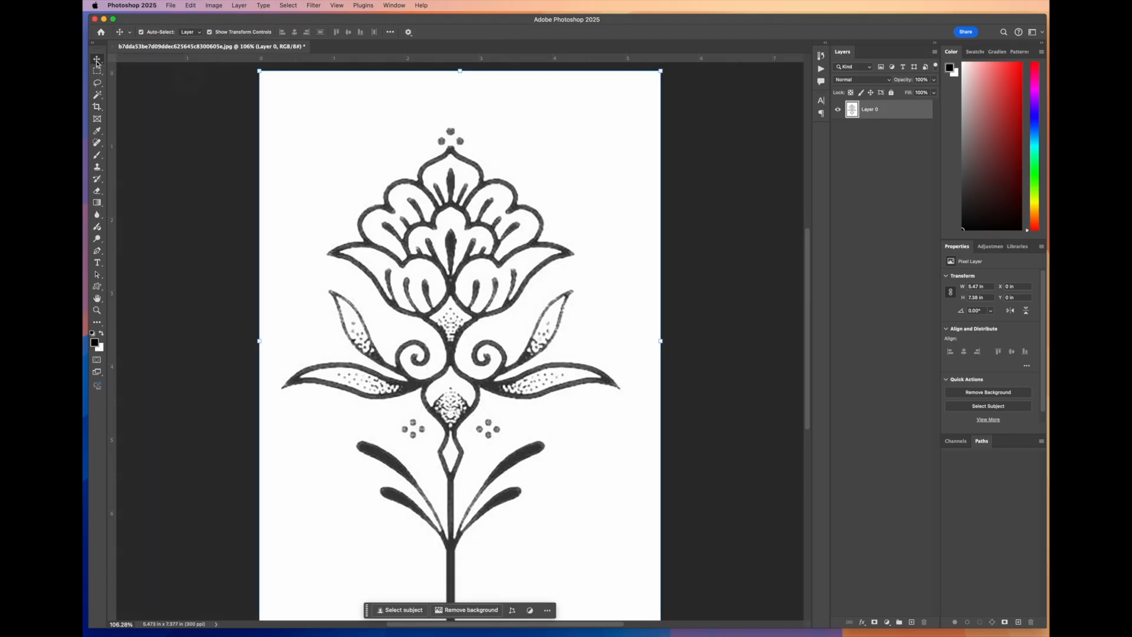
{"action": "left_click", "coordinate": [241, 144]}
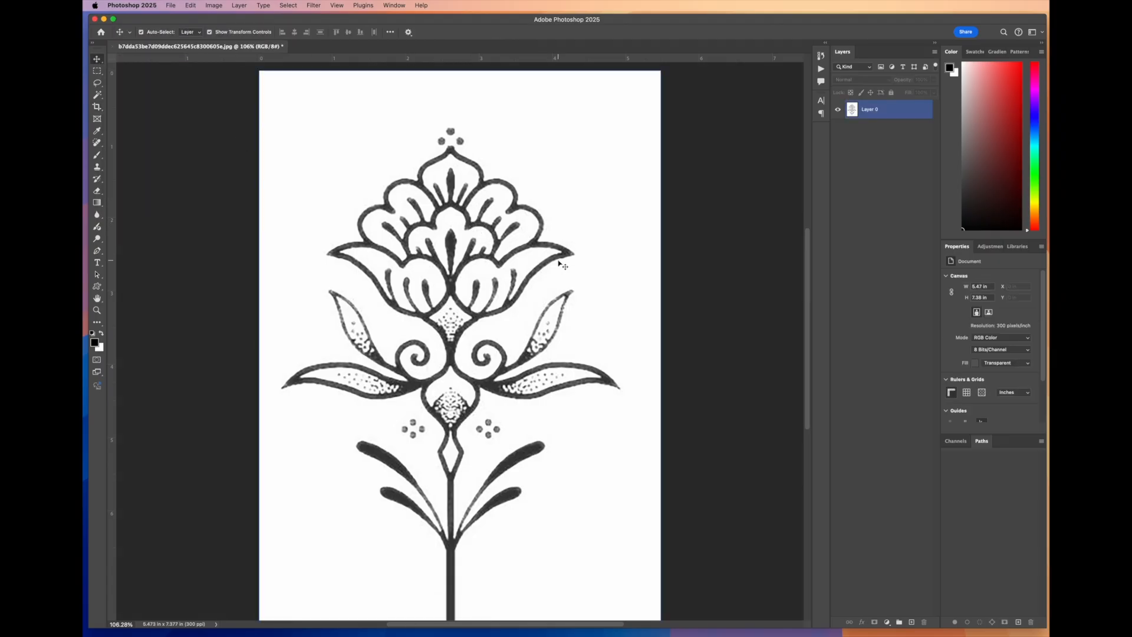
{"action": "scroll", "coordinate": [613, 292], "scroll_direction": "down", "scroll_amount": 3}
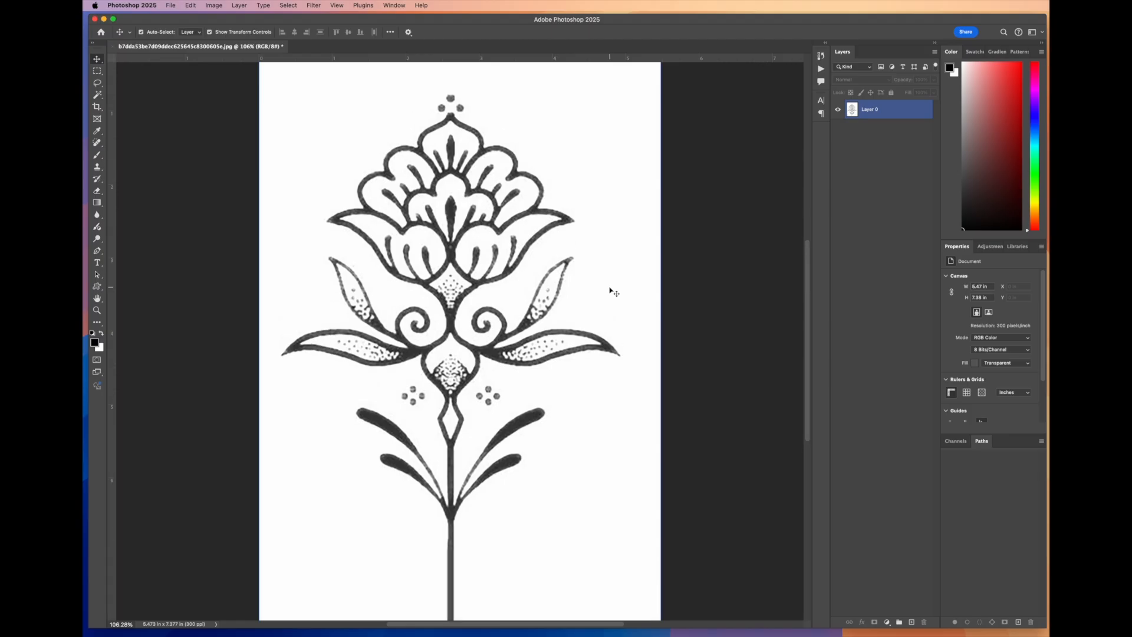
{"action": "scroll", "coordinate": [513, 255], "scroll_direction": "down", "scroll_amount": 1}
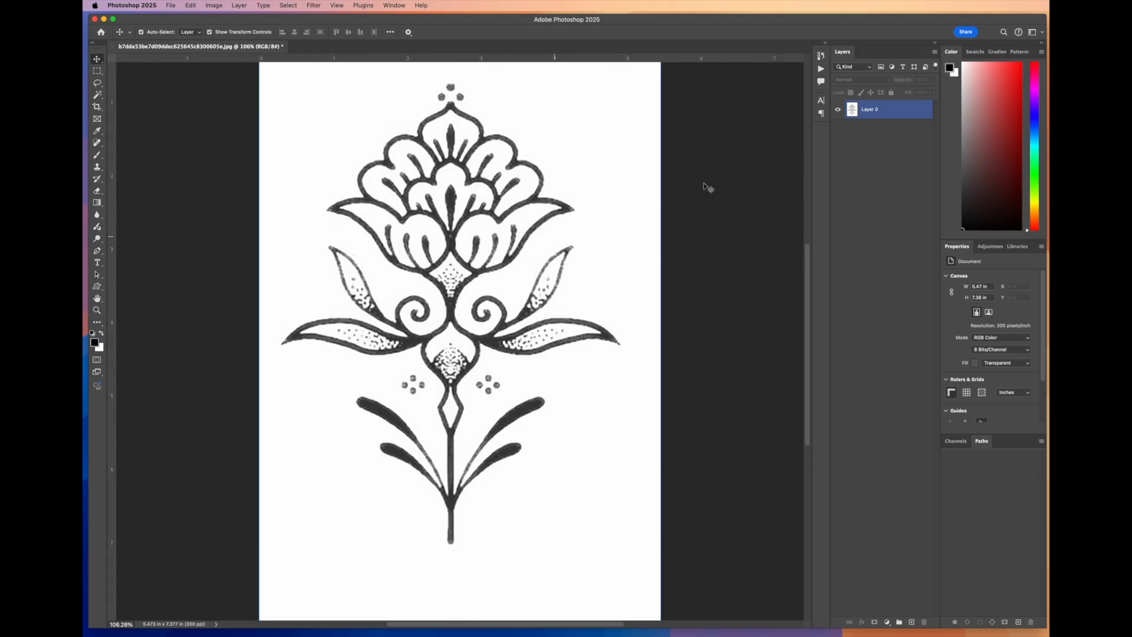
{"action": "right_click", "coordinate": [871, 110]}
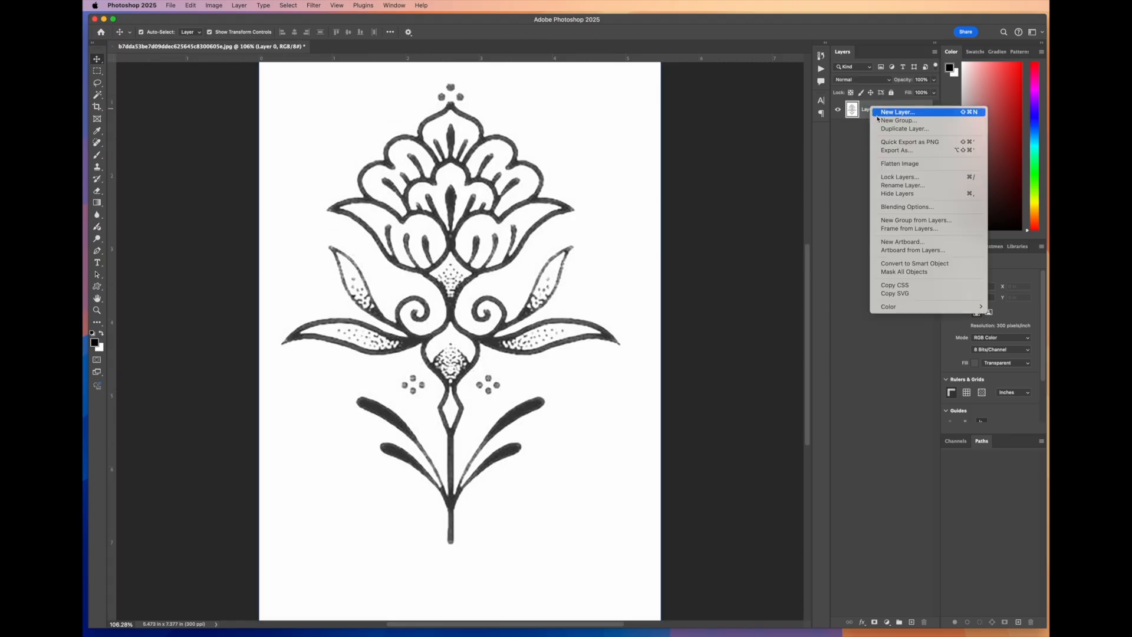
{"action": "left_click", "coordinate": [891, 130]}
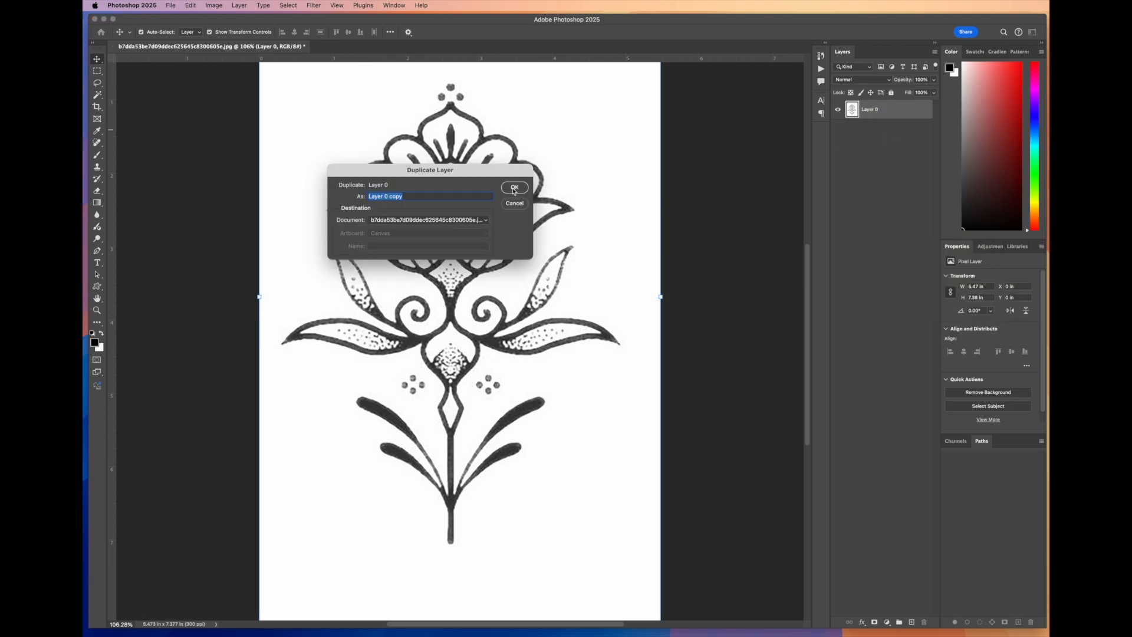
{"action": "left_click", "coordinate": [515, 188]}
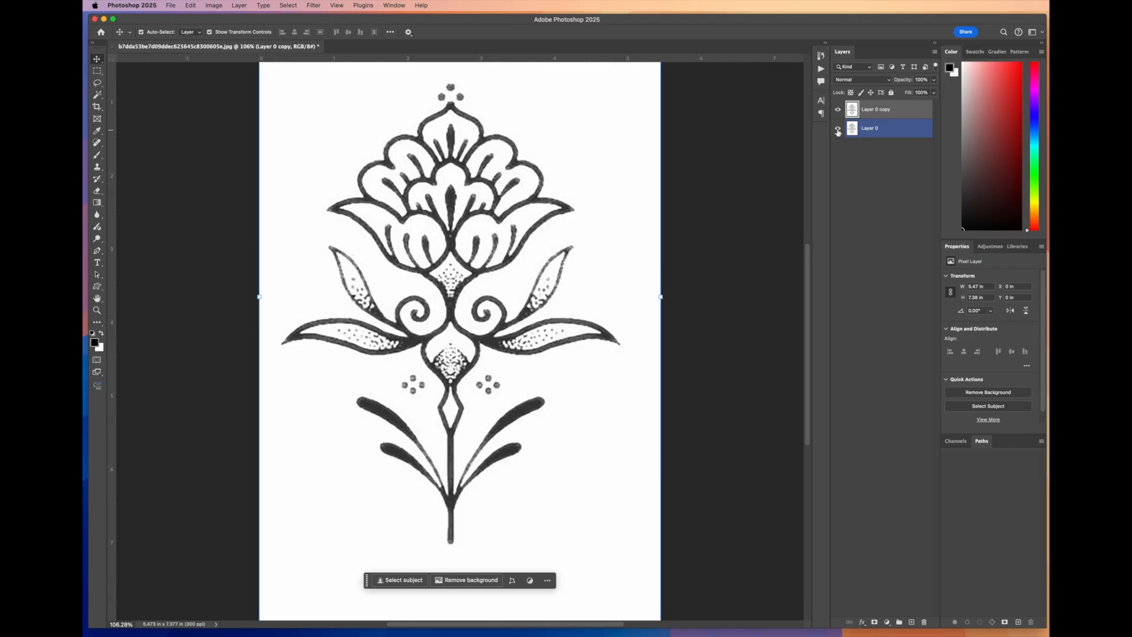
{"action": "left_click", "coordinate": [838, 129]}
Apply a Threshold adjustment with level 234 to the duplicated flower layer
{"action": "left_click", "coordinate": [876, 109]}
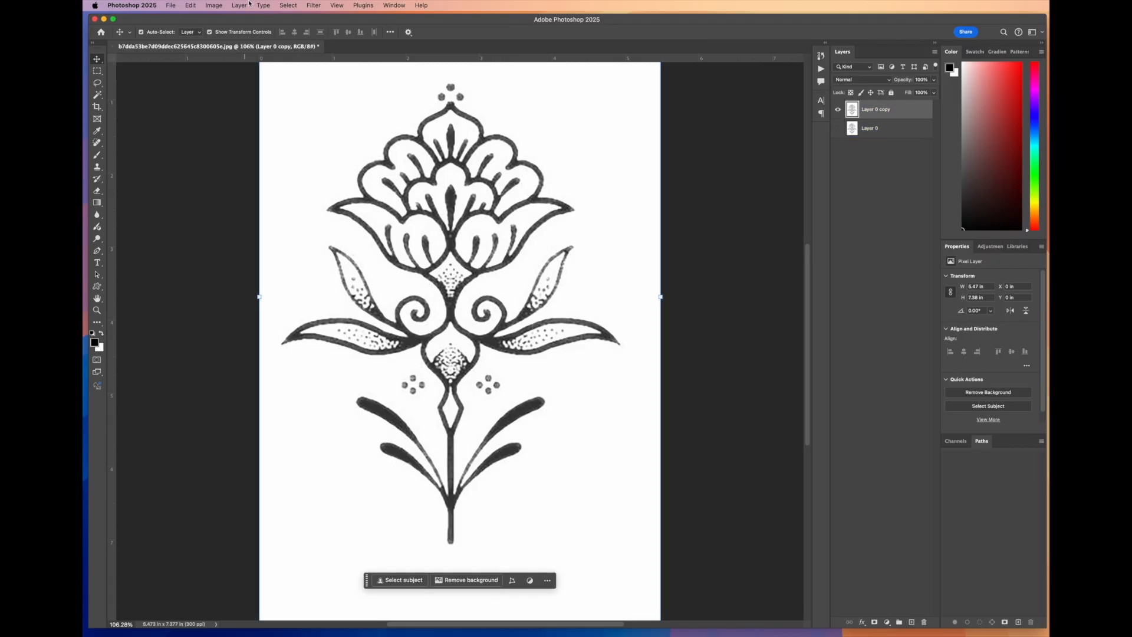
{"action": "left_click", "coordinate": [207, 7]}
{"action": "mouse_move", "coordinate": [260, 30]}
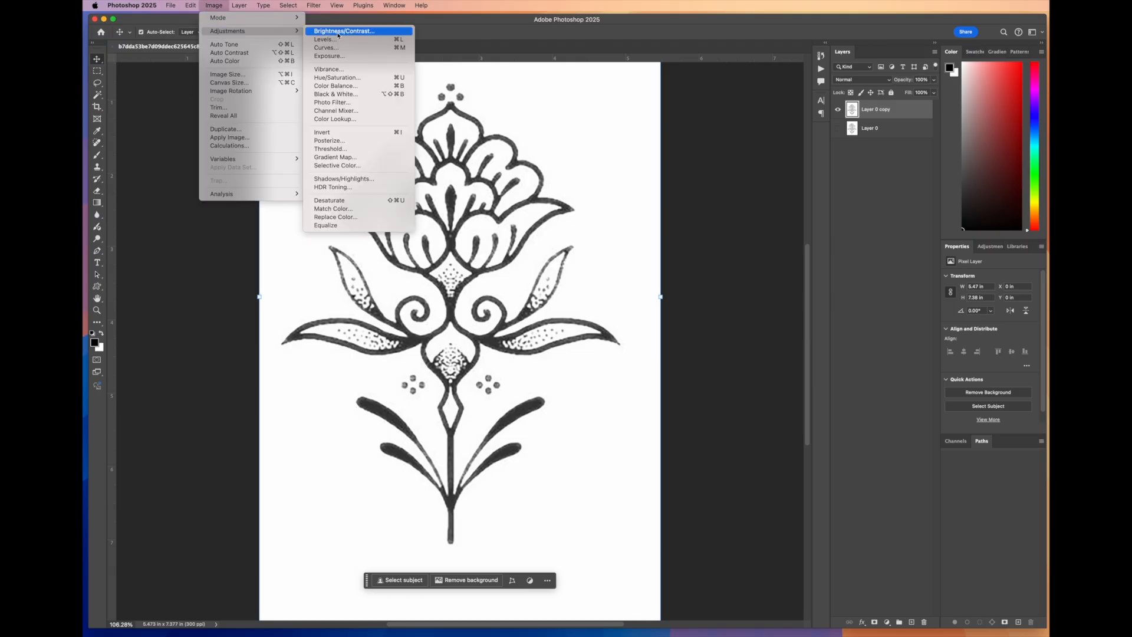
{"action": "left_click", "coordinate": [385, 152]}
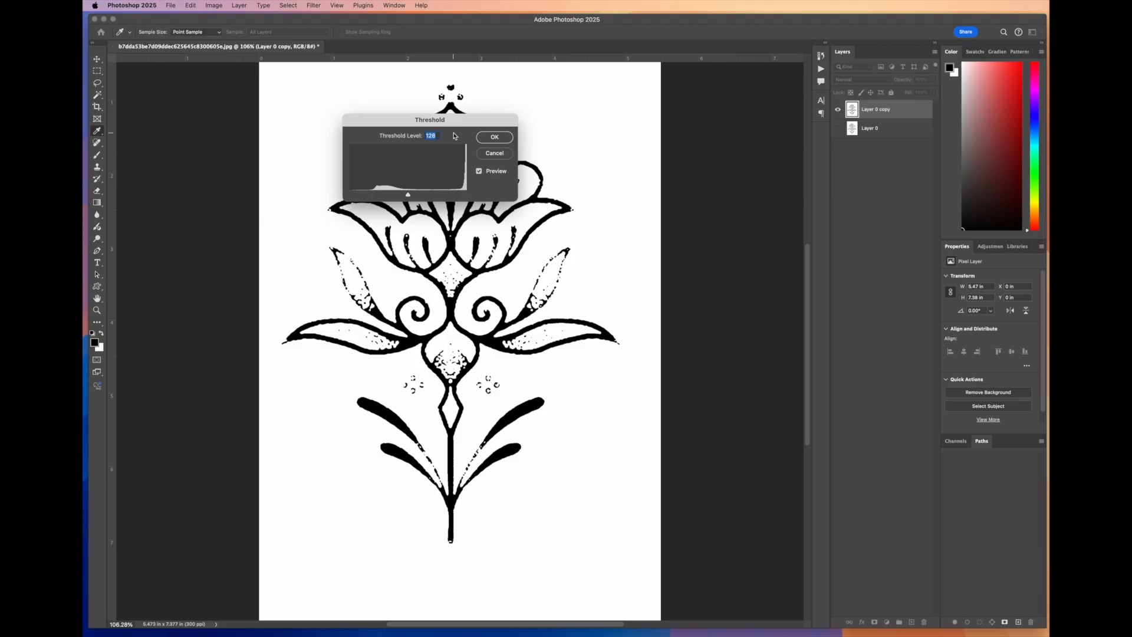
{"action": "left_click_drag", "start_coordinate": [457, 121], "coordinate": [694, 111]}
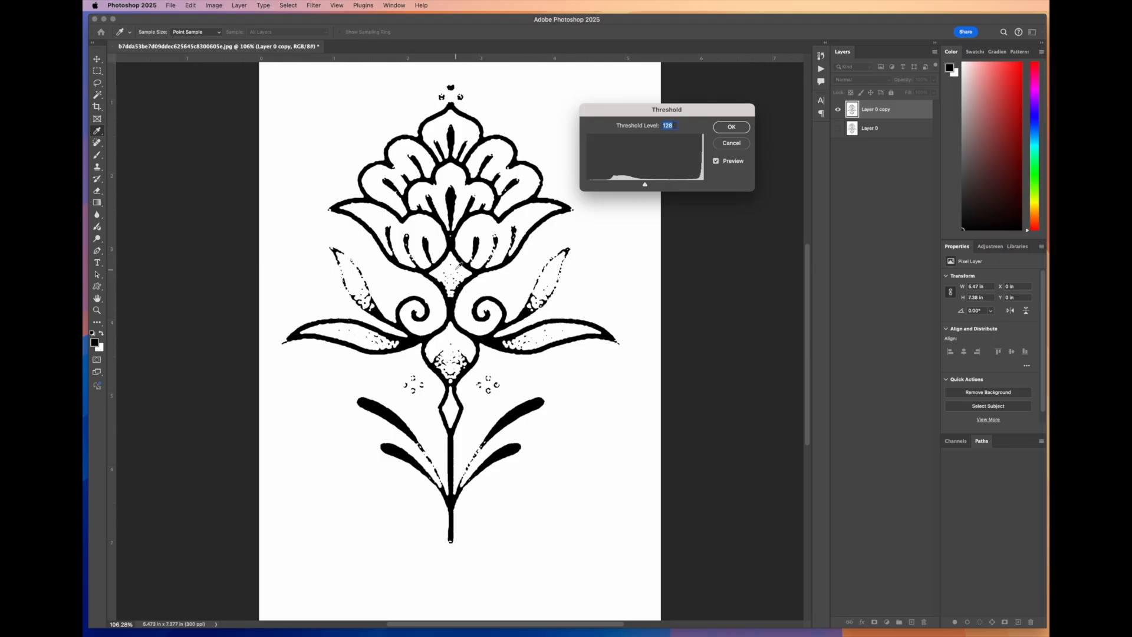
{"action": "left_click_drag", "start_coordinate": [645, 184], "coordinate": [700, 188]}
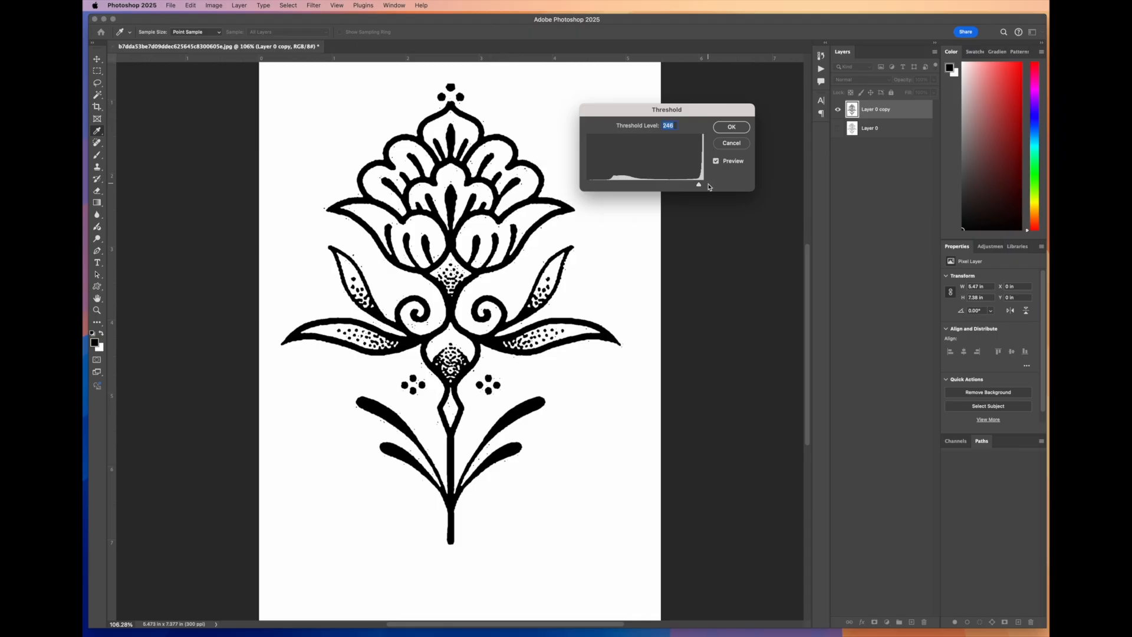
{"action": "left_click_drag", "start_coordinate": [699, 188], "coordinate": [695, 188]}
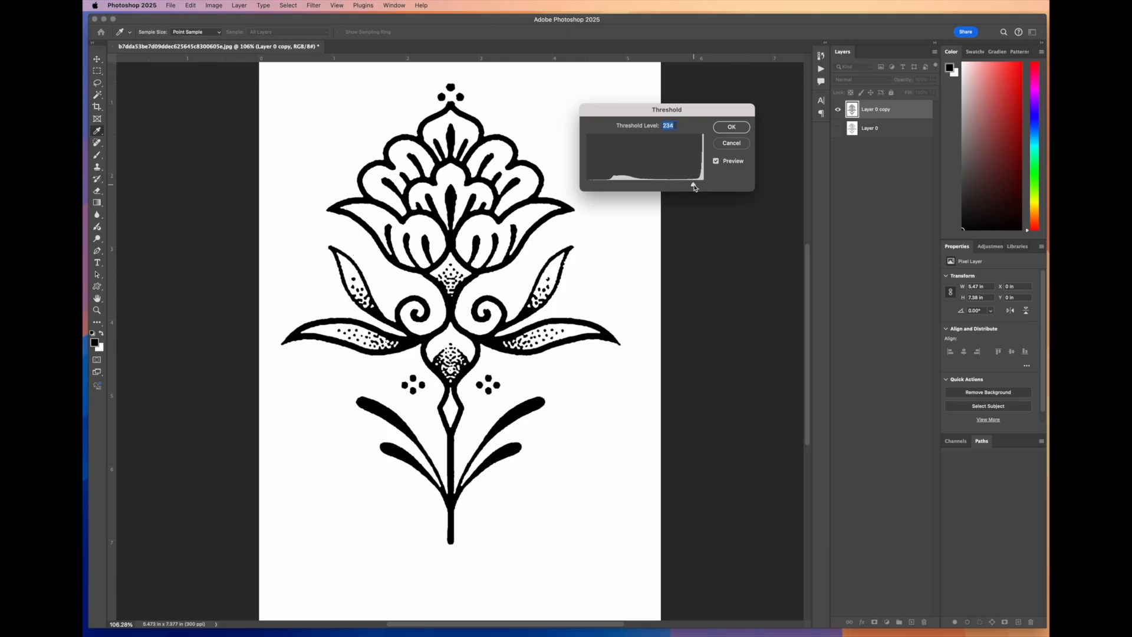
{"action": "left_click", "coordinate": [732, 127]}
Paint over the stippled dots inside the leaves, the central diamond and the bulb with a white brush
{"action": "left_click", "coordinate": [97, 310]}
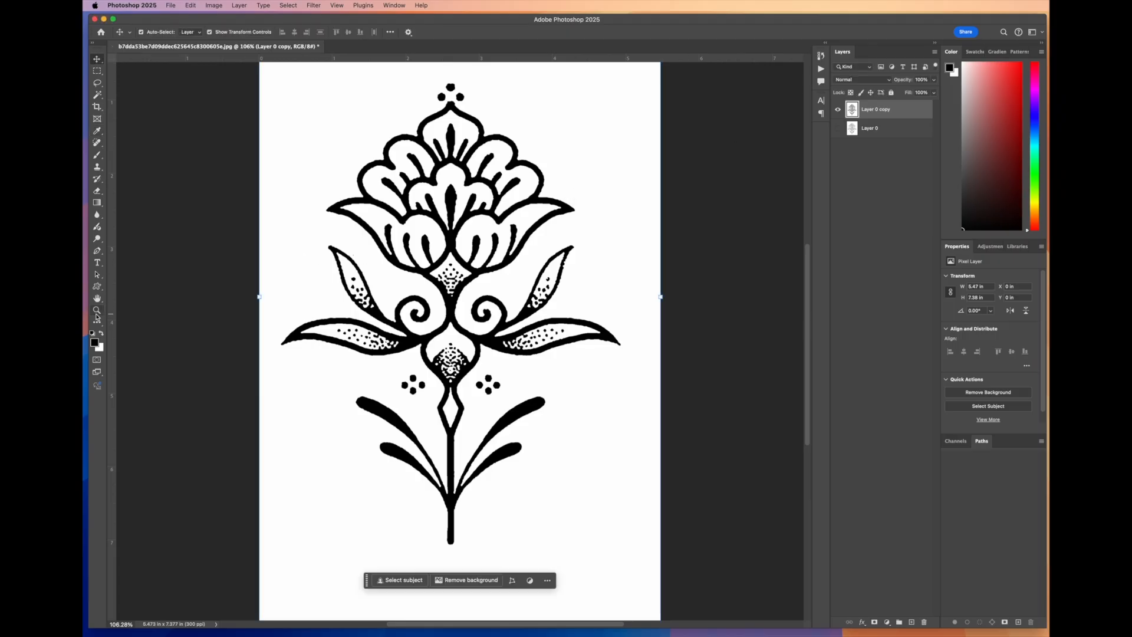
{"action": "left_click", "coordinate": [456, 237]}
{"action": "scroll", "coordinate": [472, 244], "scroll_direction": "up", "scroll_amount": 4}
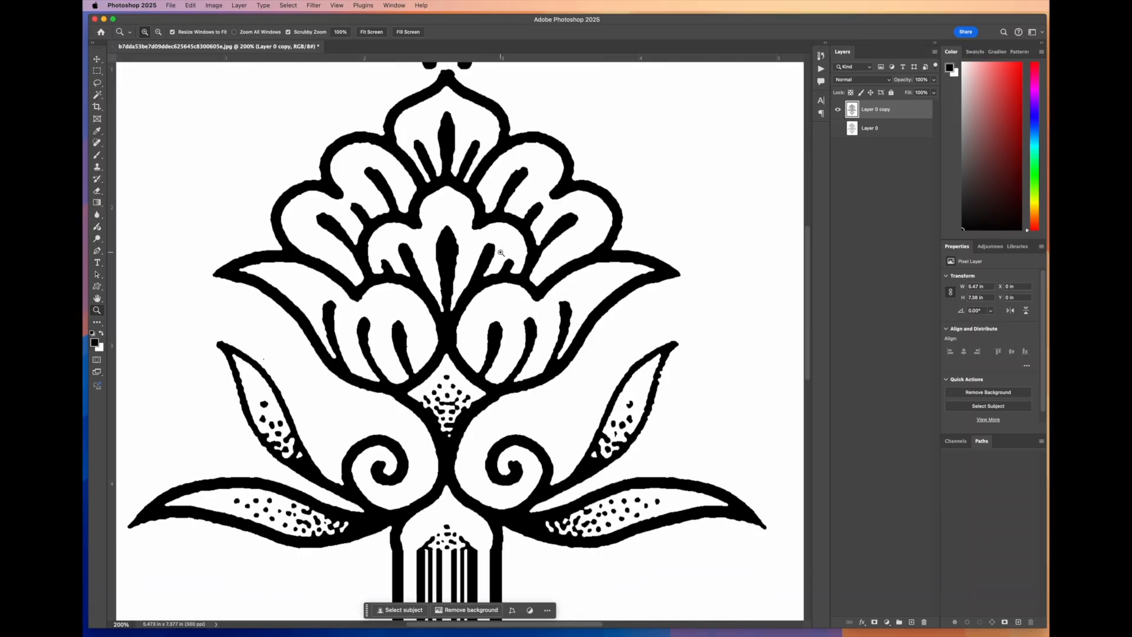
{"action": "scroll", "coordinate": [500, 253], "scroll_direction": "down", "scroll_amount": 3}
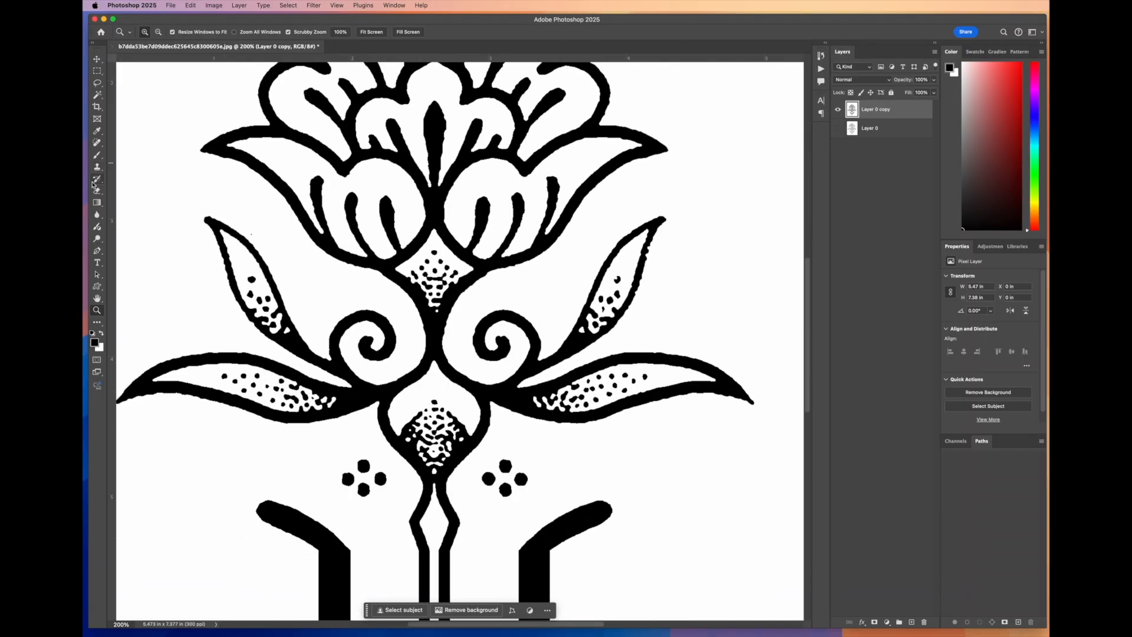
{"action": "key", "text": "b"}
{"action": "key", "text": "x"}
{"action": "left_click_drag", "start_coordinate": [254, 307], "coordinate": [283, 333]}
{"action": "mouse_move", "coordinate": [413, 272]}
{"action": "left_mouse_down"}
{"action": "mouse_move", "coordinate": [446, 268]}
{"action": "mouse_move", "coordinate": [425, 295]}
{"action": "left_mouse_up"}
{"action": "left_click_drag", "start_coordinate": [616, 283], "coordinate": [583, 333]}
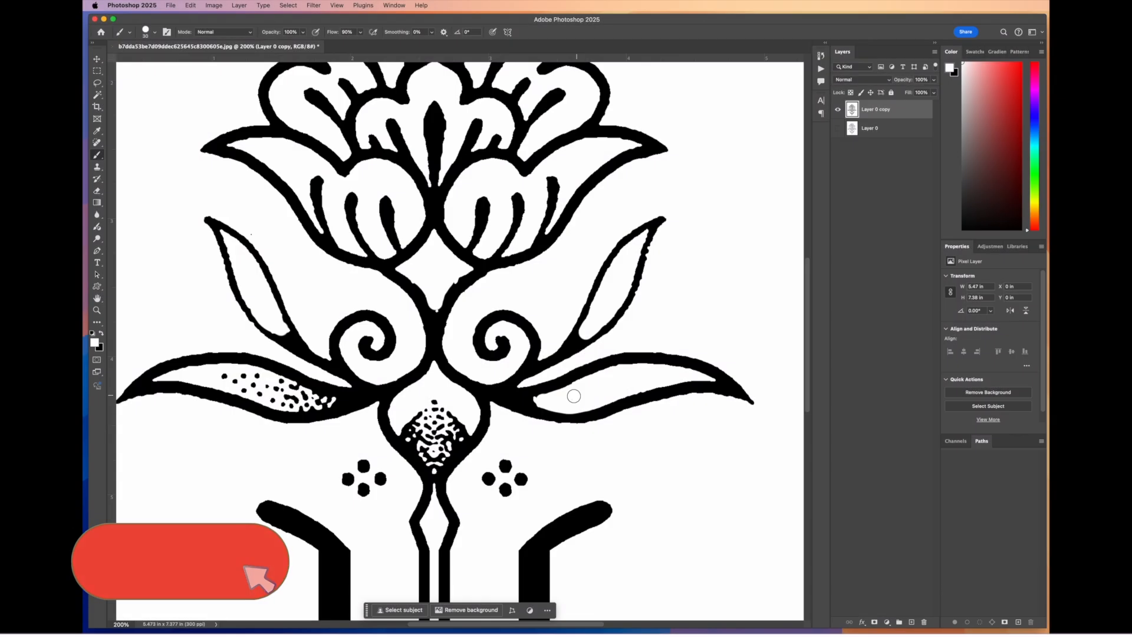
{"action": "mouse_move", "coordinate": [457, 434]}
{"action": "left_mouse_down"}
{"action": "mouse_move", "coordinate": [435, 466]}
{"action": "mouse_move", "coordinate": [406, 428]}
{"action": "mouse_move", "coordinate": [430, 463]}
{"action": "left_mouse_up"}
{"action": "mouse_move", "coordinate": [239, 380]}
{"action": "left_mouse_down"}
{"action": "mouse_move", "coordinate": [292, 404]}
{"action": "mouse_move", "coordinate": [282, 390]}
{"action": "mouse_move", "coordinate": [328, 401]}
{"action": "mouse_move", "coordinate": [283, 384]}
{"action": "left_mouse_up"}
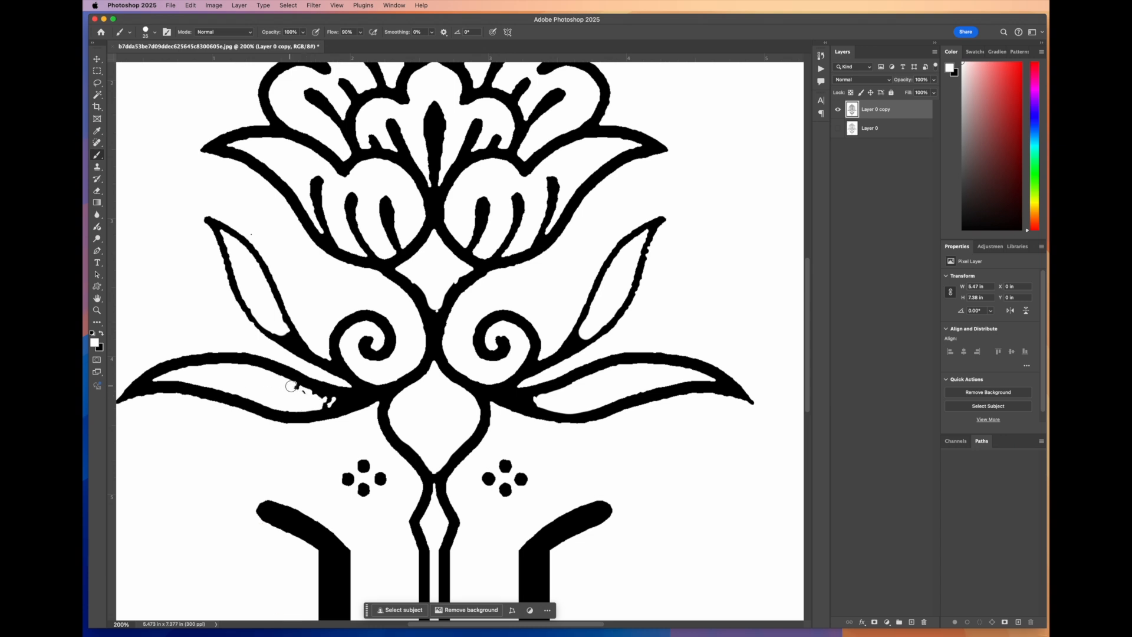
{"action": "left_click_drag", "start_coordinate": [283, 384], "coordinate": [331, 402]}
Apply a Gaussian Blur with a radius of 2.1 pixels to the duplicated flower layer
{"action": "scroll", "coordinate": [532, 377], "scroll_direction": "up", "scroll_amount": 3}
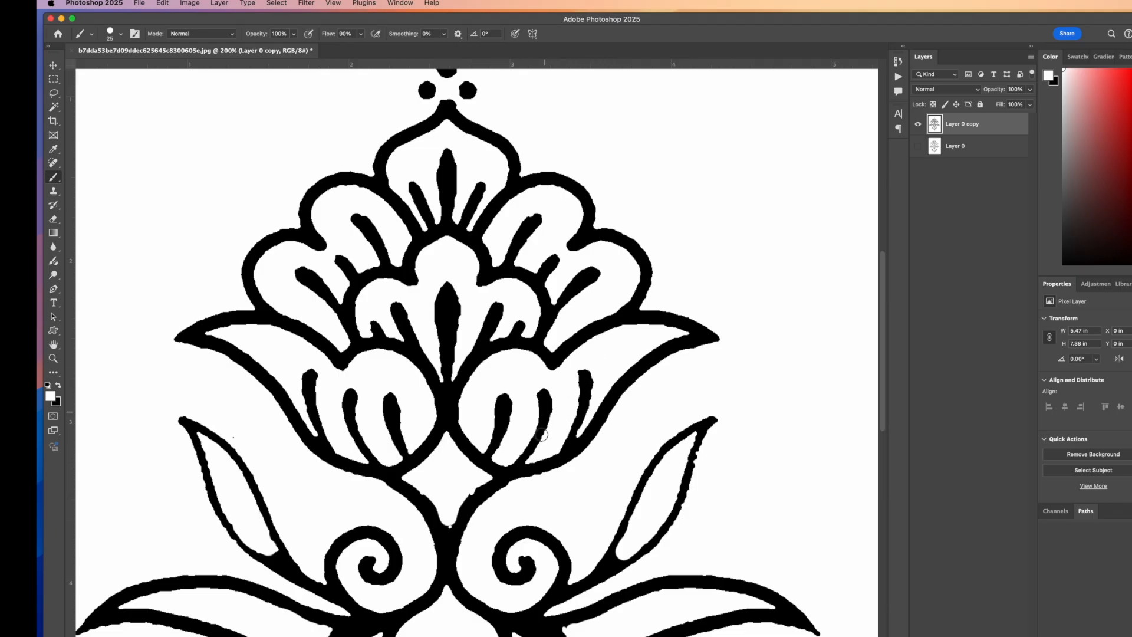
{"action": "scroll", "coordinate": [497, 441], "scroll_direction": "up", "scroll_amount": 2}
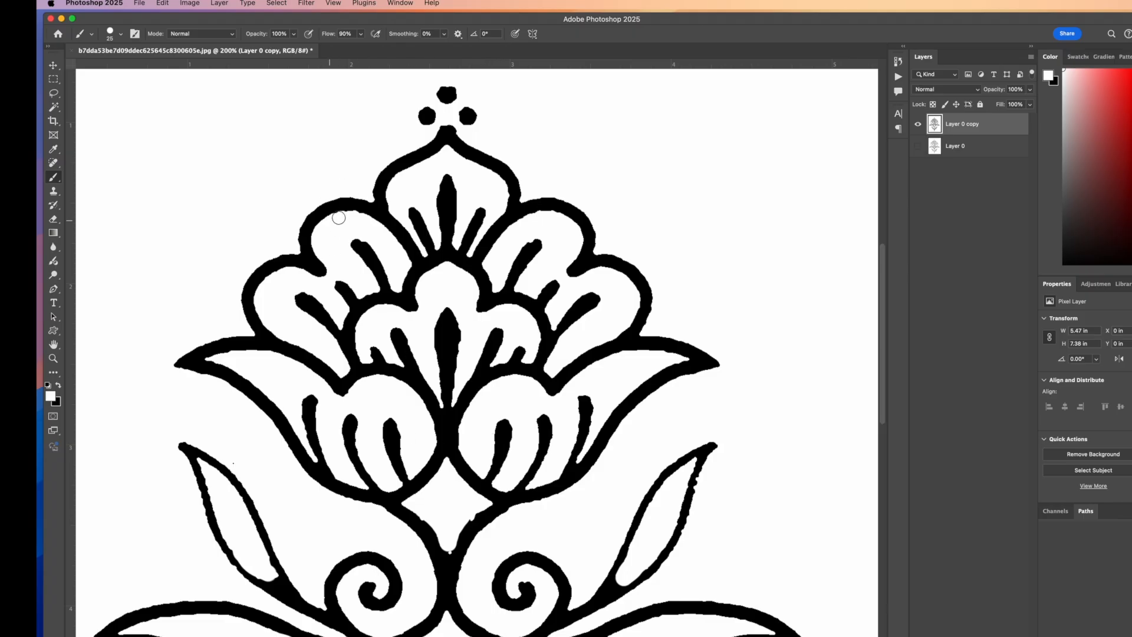
{"action": "left_click", "coordinate": [53, 358]}
{"action": "left_click_drag", "start_coordinate": [365, 236], "coordinate": [426, 239]}
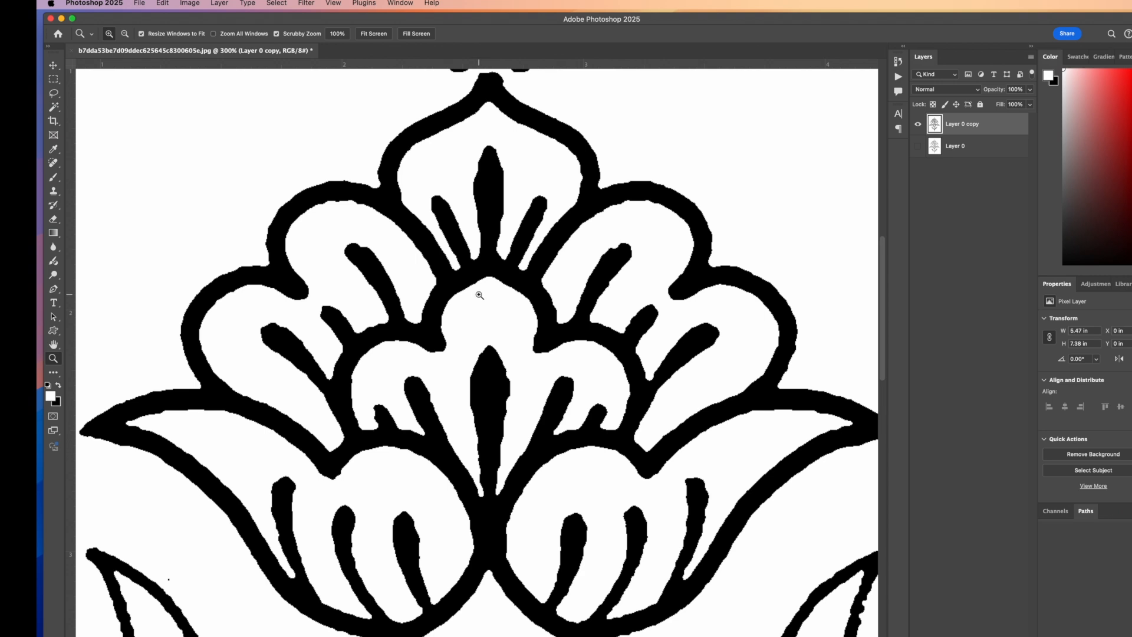
{"action": "left_click", "coordinate": [311, 10]}
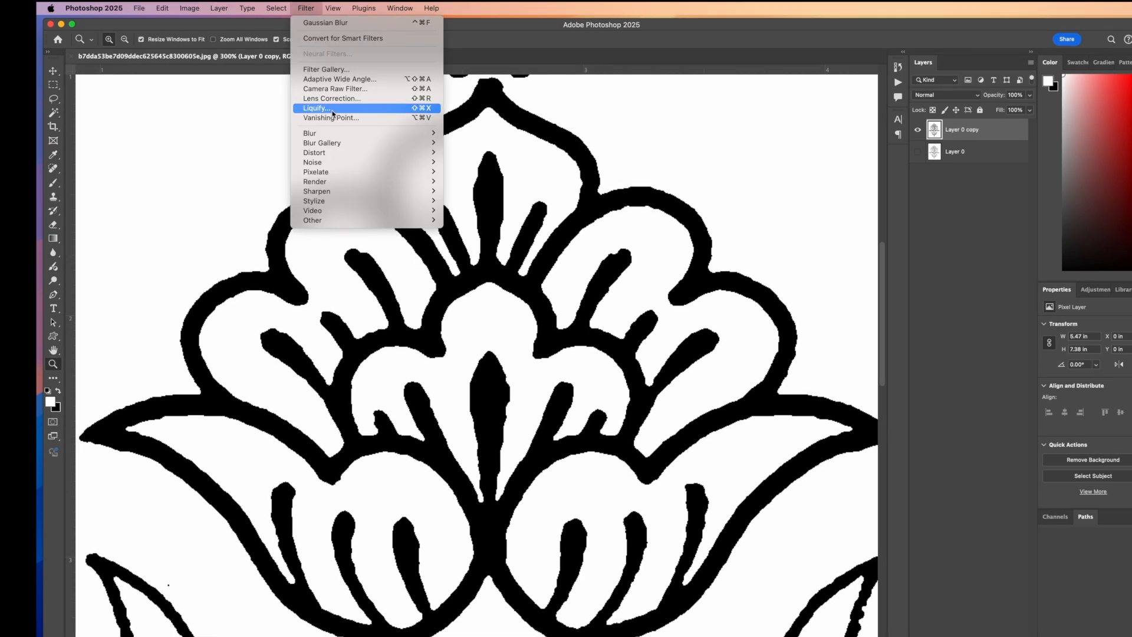
{"action": "mouse_move", "coordinate": [321, 133]}
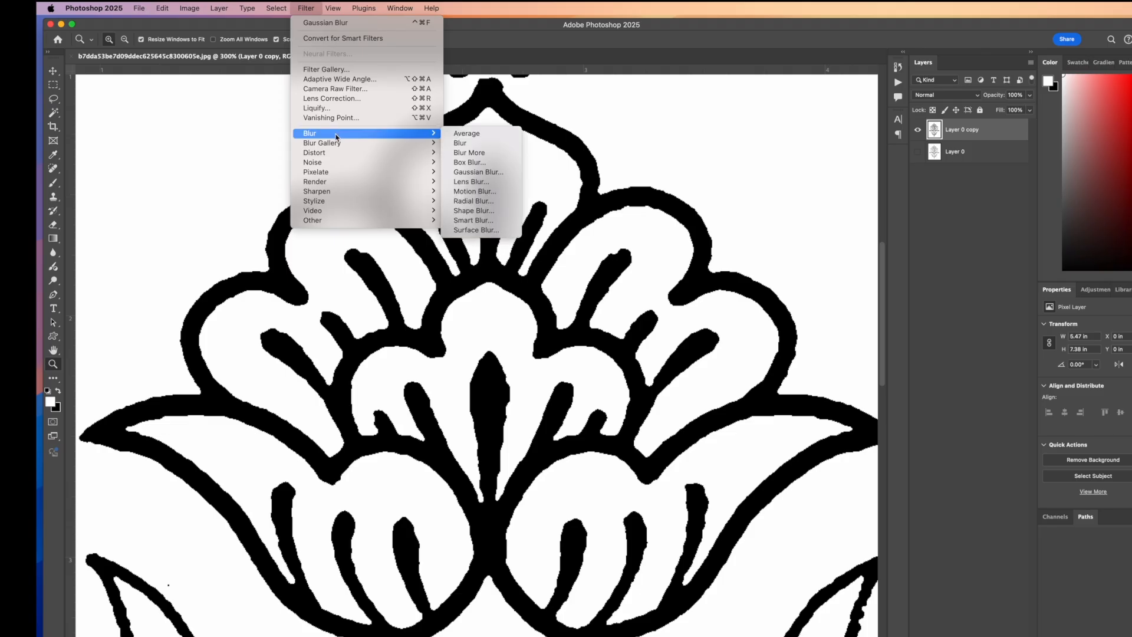
{"action": "left_click", "coordinate": [478, 172]}
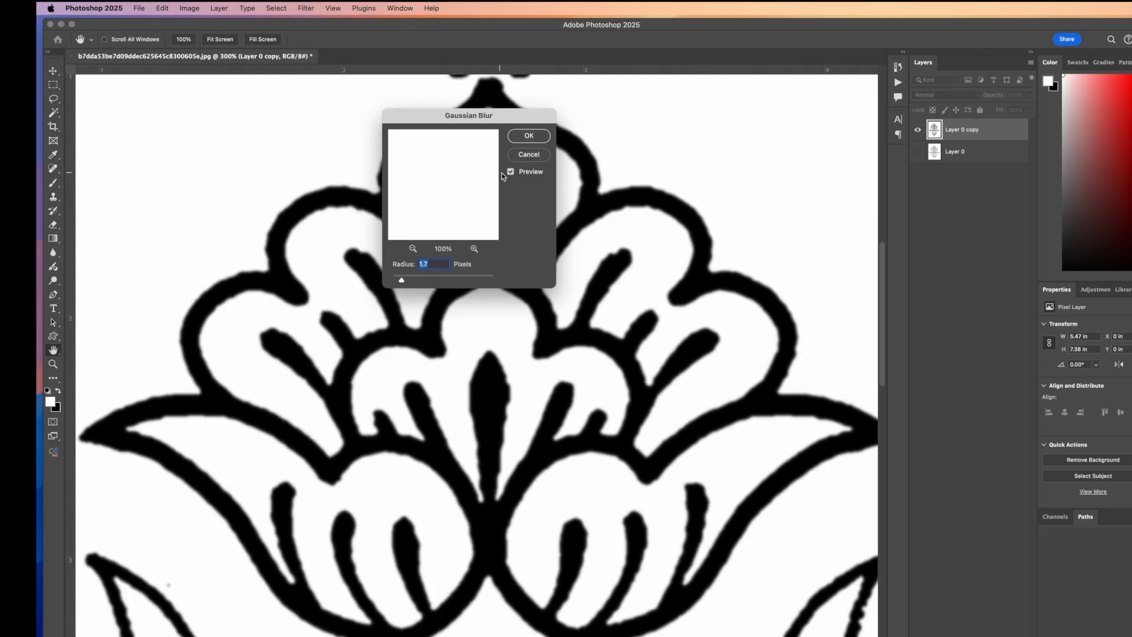
{"action": "left_click_drag", "start_coordinate": [467, 116], "coordinate": [695, 114]}
{"action": "left_click_drag", "start_coordinate": [640, 282], "coordinate": [623, 282]}
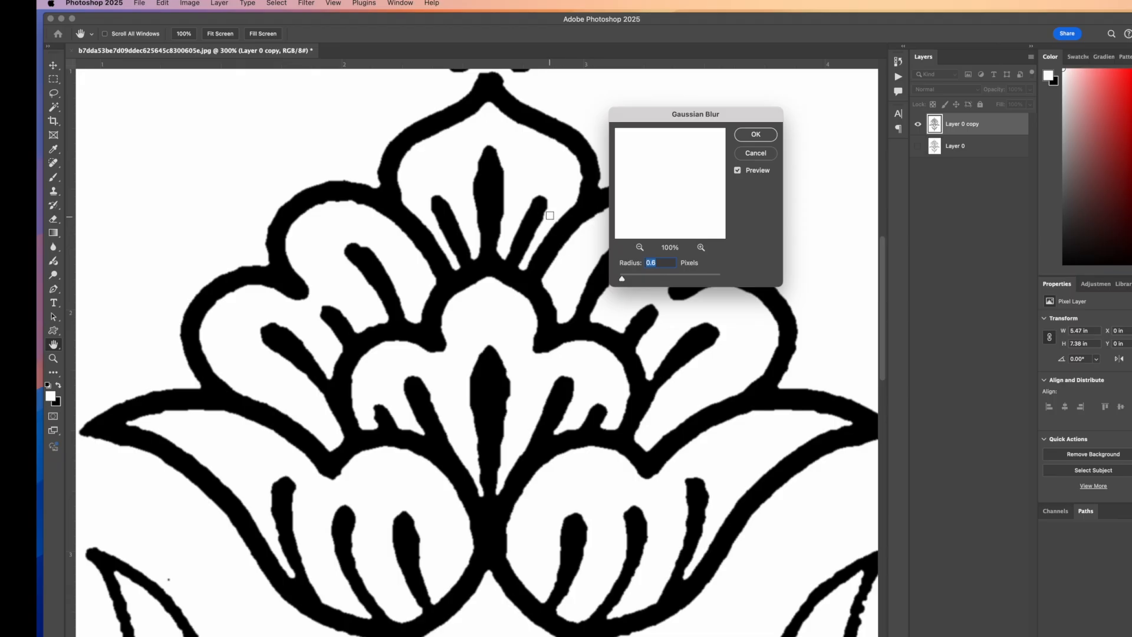
{"action": "left_click_drag", "start_coordinate": [623, 280], "coordinate": [625, 280]}
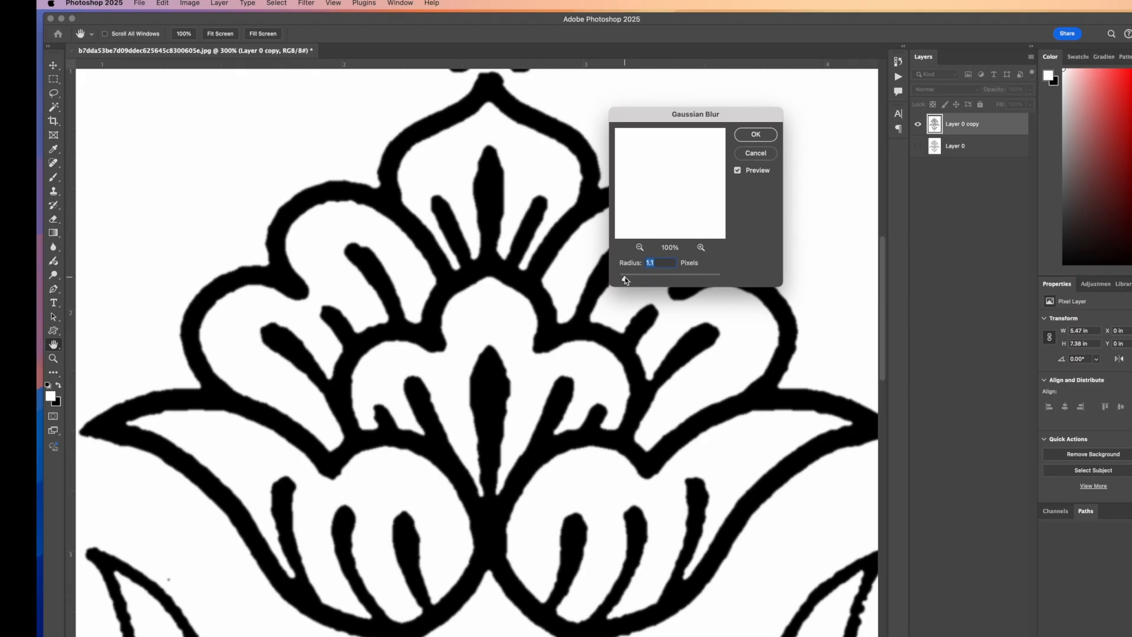
{"action": "left_click_drag", "start_coordinate": [624, 280], "coordinate": [629, 280]}
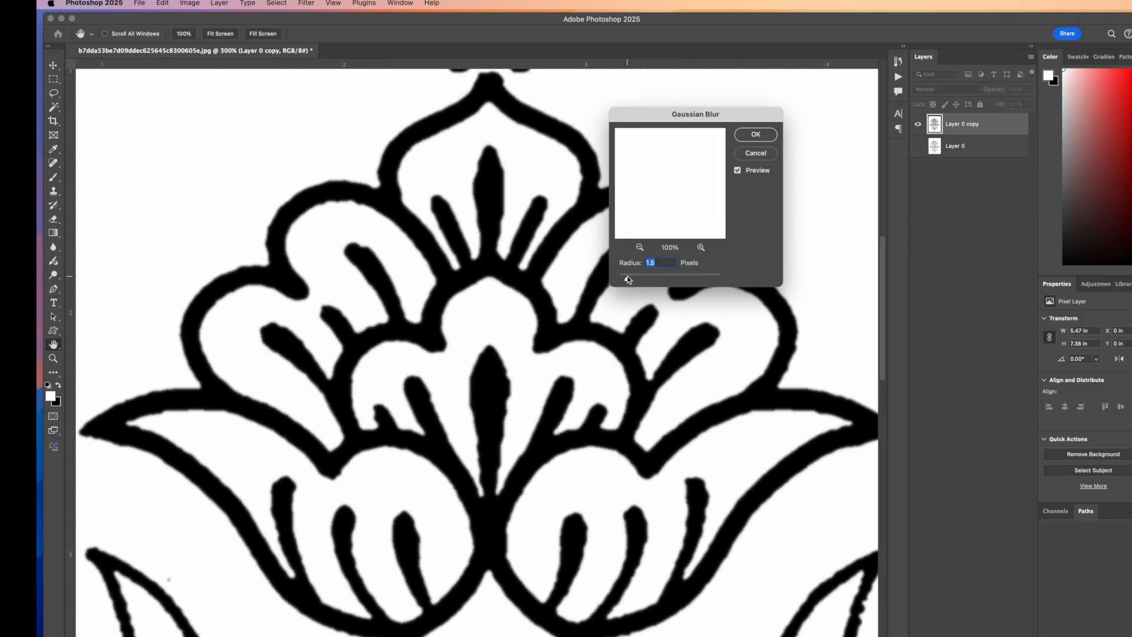
{"action": "mouse_move", "coordinate": [632, 280]}
{"action": "left_mouse_down"}
{"action": "mouse_move", "coordinate": [651, 282]}
{"action": "mouse_move", "coordinate": [622, 280]}
{"action": "left_mouse_up"}
{"action": "left_click_drag", "start_coordinate": [625, 279], "coordinate": [631, 280]}
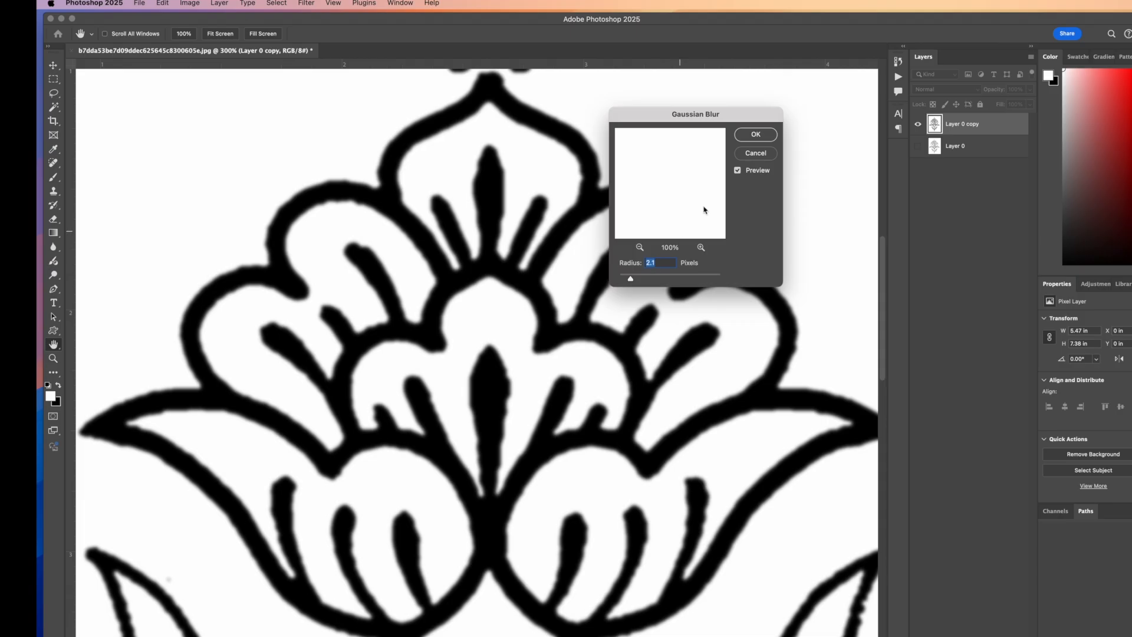
{"action": "left_click", "coordinate": [756, 135]}
{"action": "left_click", "coordinate": [891, 612]}
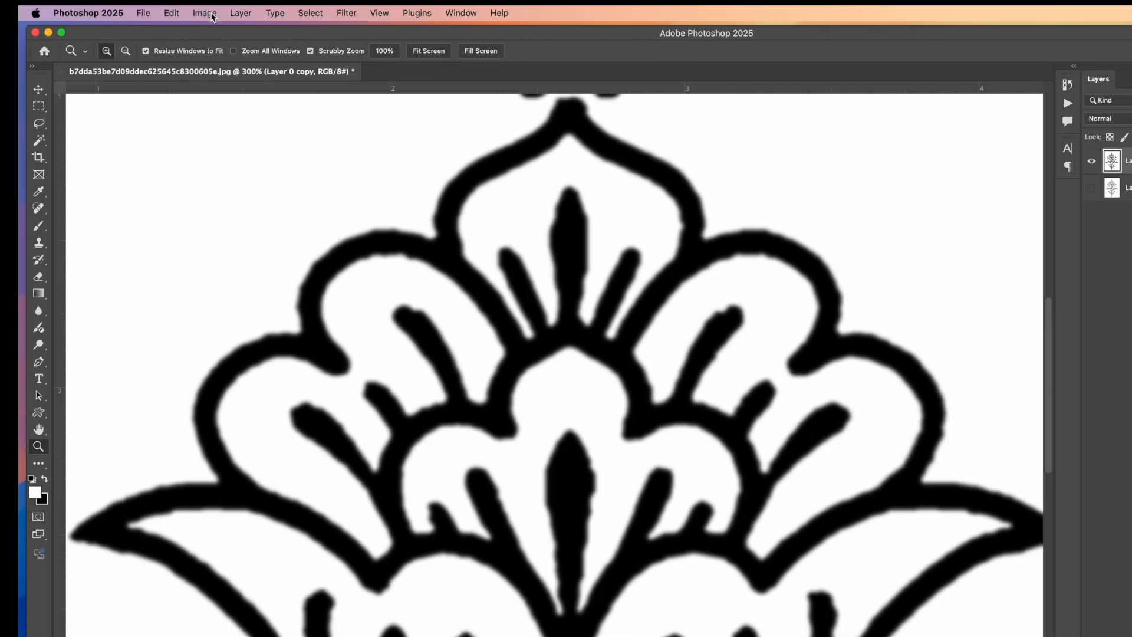
Start a Curves adjustment on the blurred flower layer, moving the black point to input 131 and the white point inward close to it
{"action": "left_click", "coordinate": [204, 13]}
{"action": "mouse_move", "coordinate": [225, 49]}
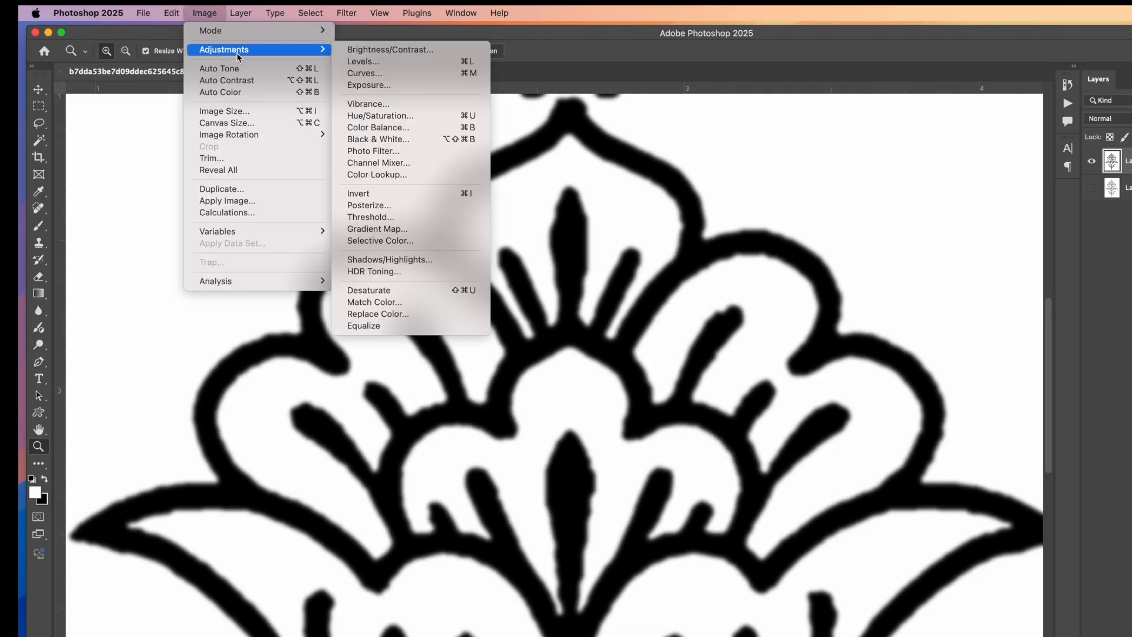
{"action": "left_click", "coordinate": [415, 73]}
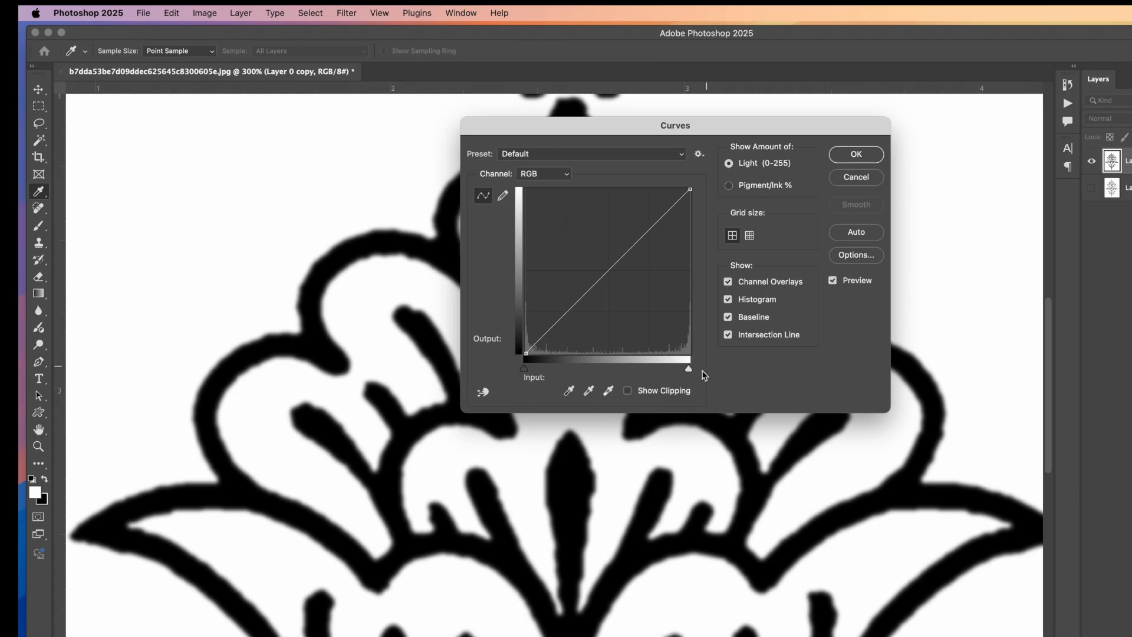
{"action": "left_click_drag", "start_coordinate": [748, 125], "coordinate": [901, 127]}
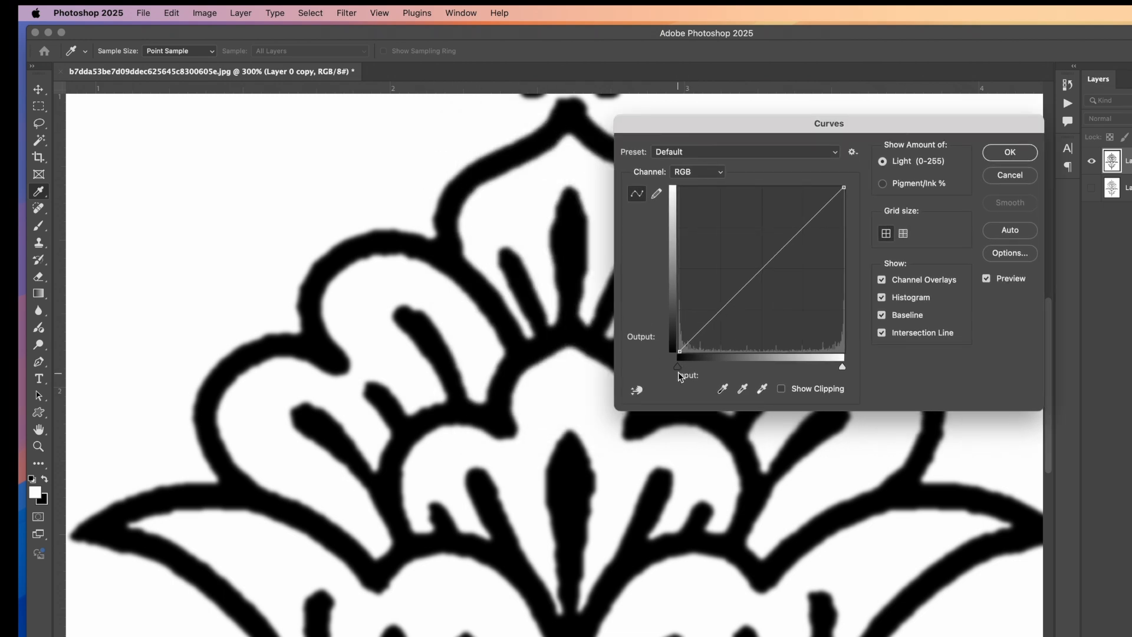
{"action": "left_click", "coordinate": [680, 352]}
{"action": "left_click_drag", "start_coordinate": [678, 367], "coordinate": [748, 368]}
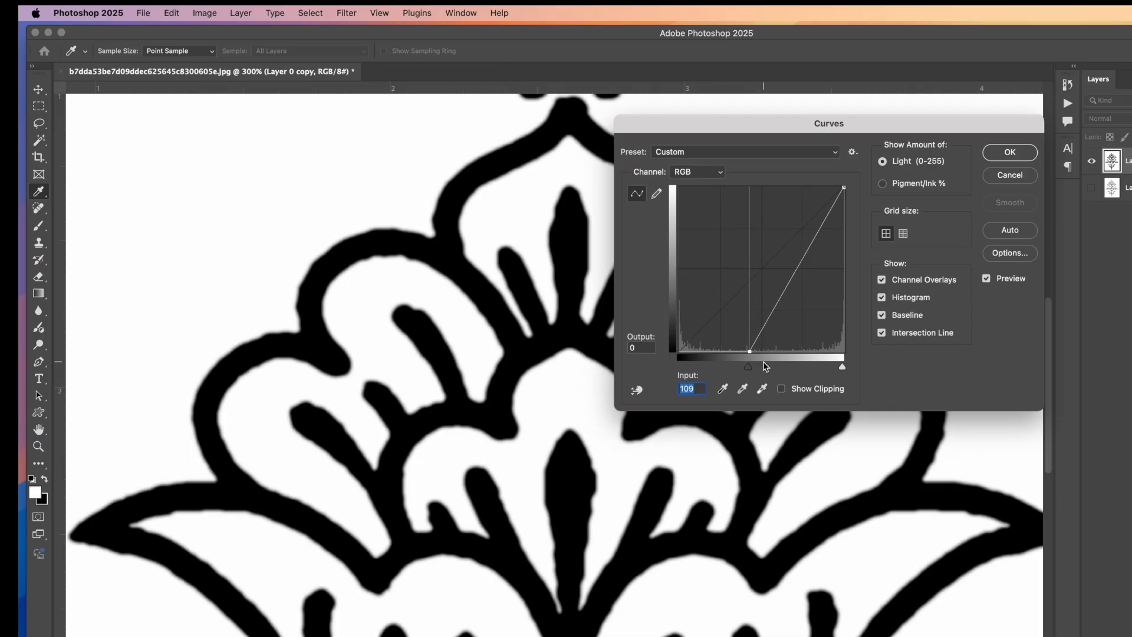
{"action": "left_click_drag", "start_coordinate": [749, 369], "coordinate": [761, 370]}
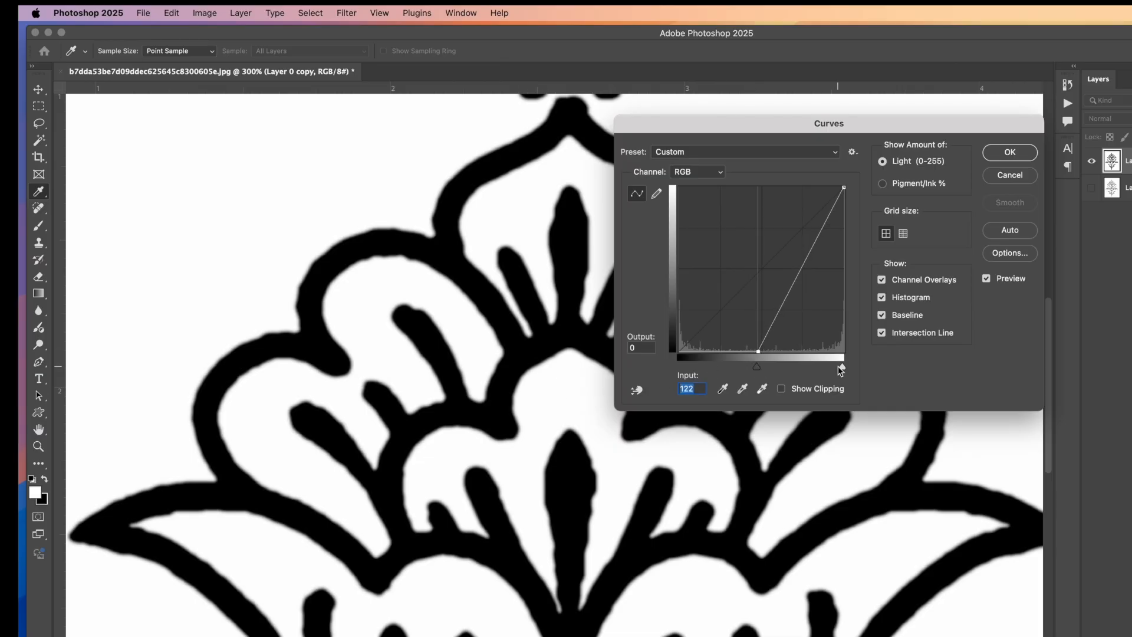
{"action": "left_click_drag", "start_coordinate": [843, 370], "coordinate": [759, 370]}
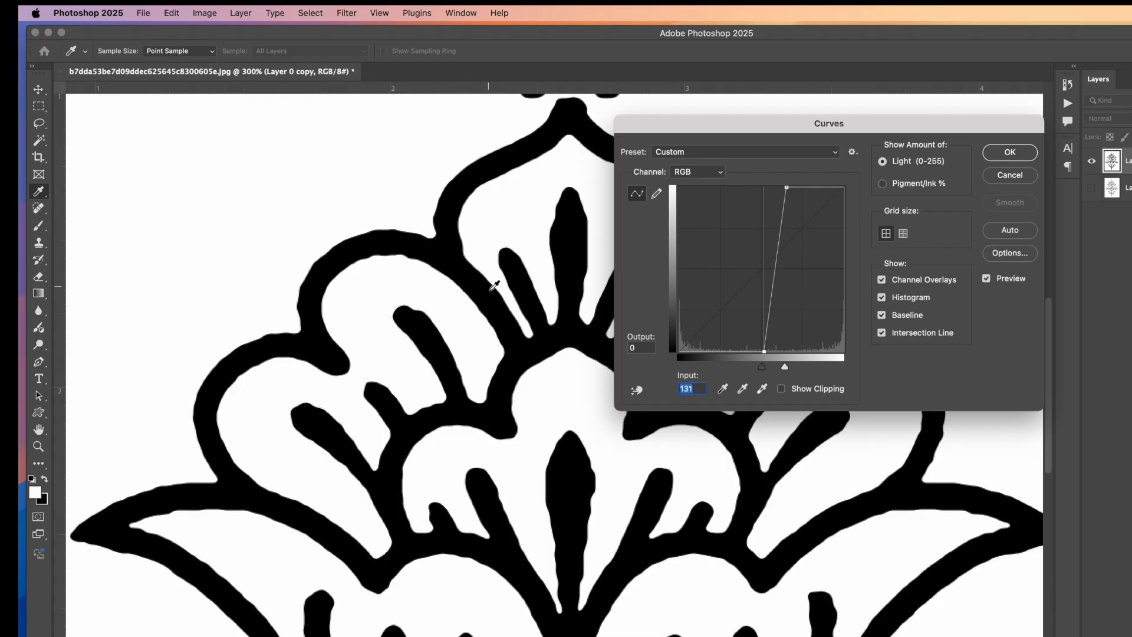
Fine-tune the Curves black point a few levels higher and apply the adjustment to sharpen the blurred edges
{"action": "key", "text": "Up"}
{"action": "key", "text": "Up"}
{"action": "key", "text": "Up"}
{"action": "key", "text": "Up"}
{"action": "key", "text": "Up"}
{"action": "key", "text": "Up"}
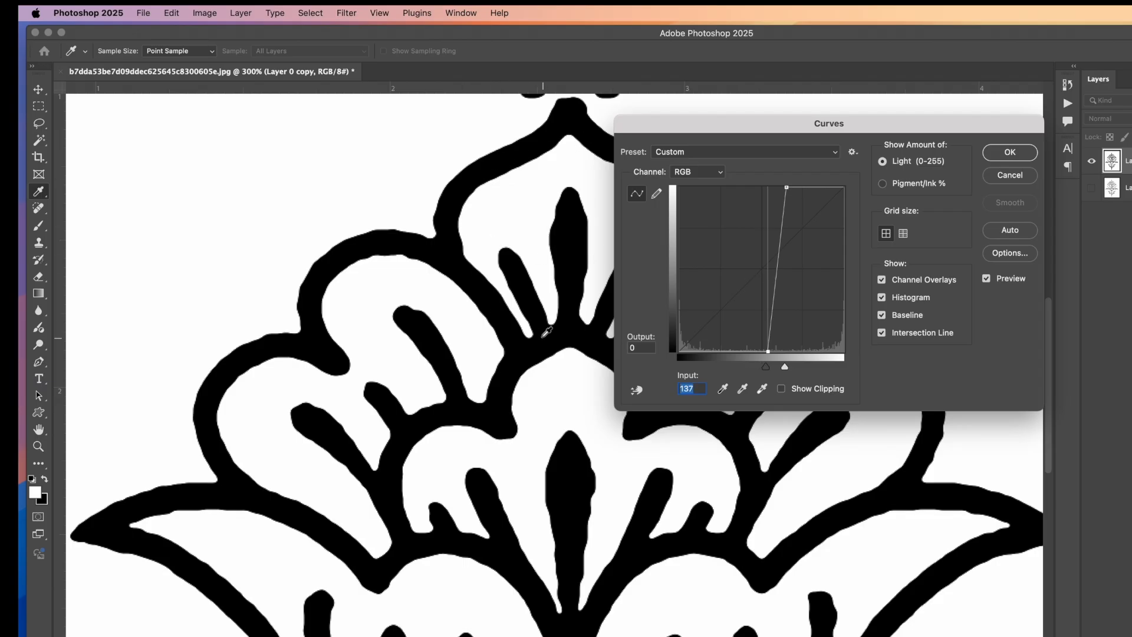
{"action": "key", "text": "Down"}
{"action": "left_click", "coordinate": [1010, 152]}
Select the connected black outline of the flower with the Magic Wand tool at tolerance 10
{"action": "key", "text": "z"}
{"action": "scroll", "coordinate": [413, 176], "scroll_direction": "down", "scroll_amount": 1}
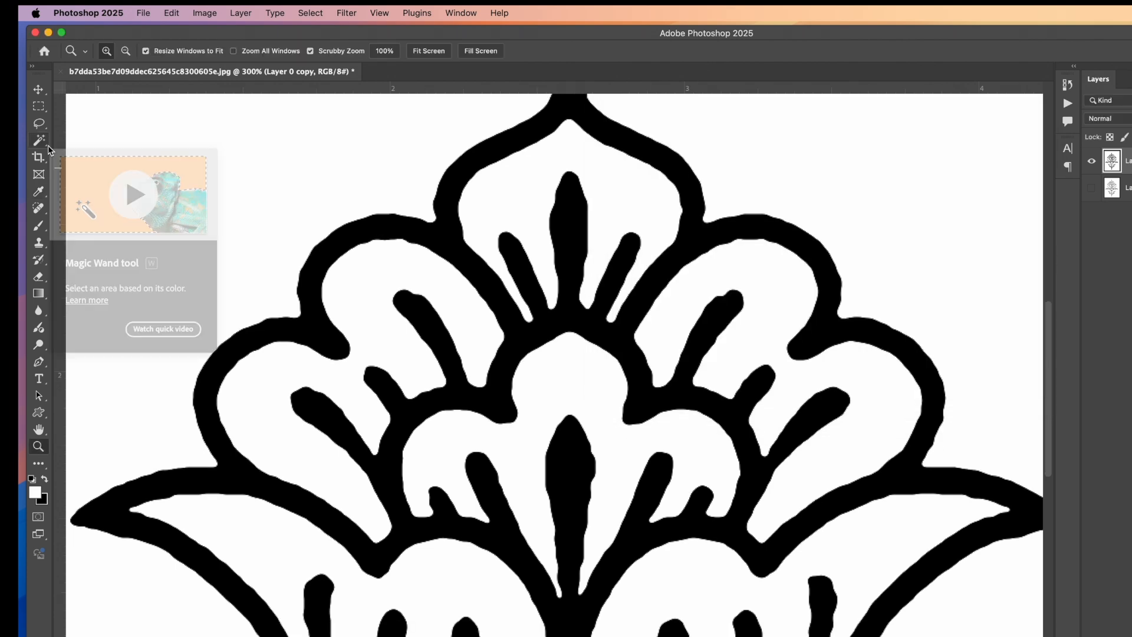
{"action": "left_click", "coordinate": [39, 144]}
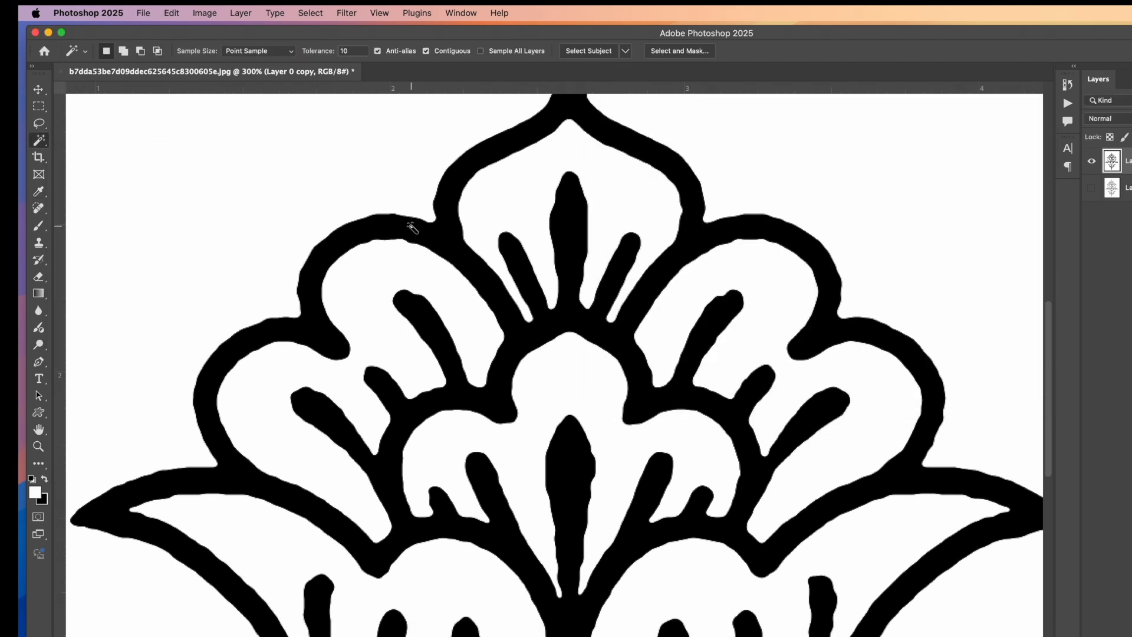
{"action": "left_click", "coordinate": [411, 227]}
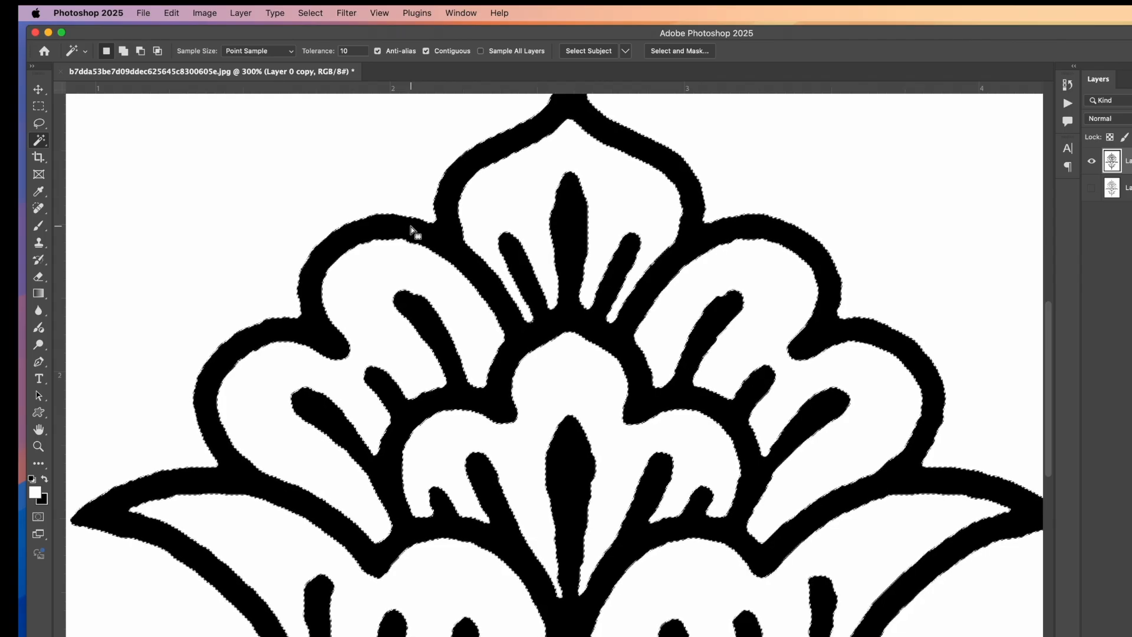
Convert the outline selection into a work path with a tolerance of 5 pixels
{"action": "right_click", "coordinate": [412, 226]}
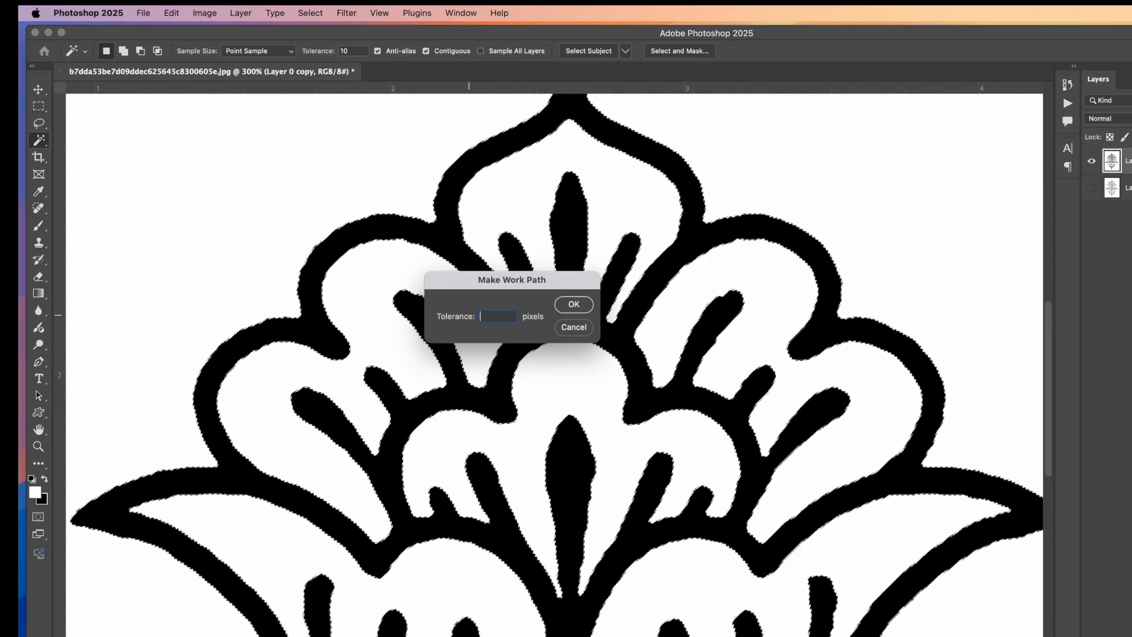
{"action": "type", "text": "4"}
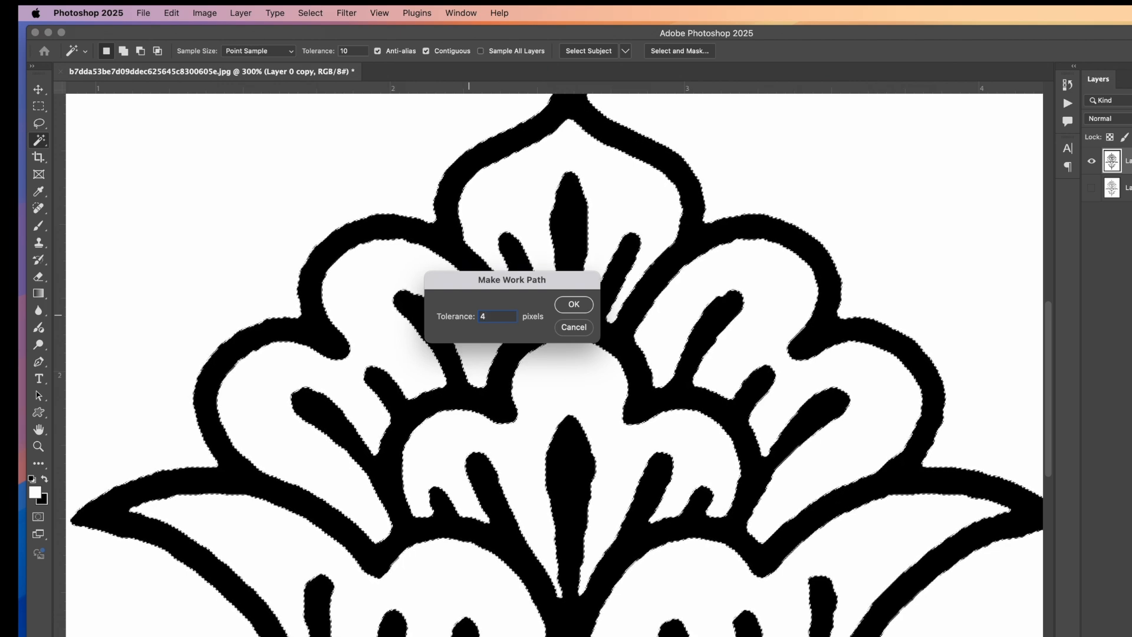
{"action": "key", "text": "BackSpace"}
{"action": "type", "text": "5"}
{"action": "left_click", "coordinate": [587, 306]}
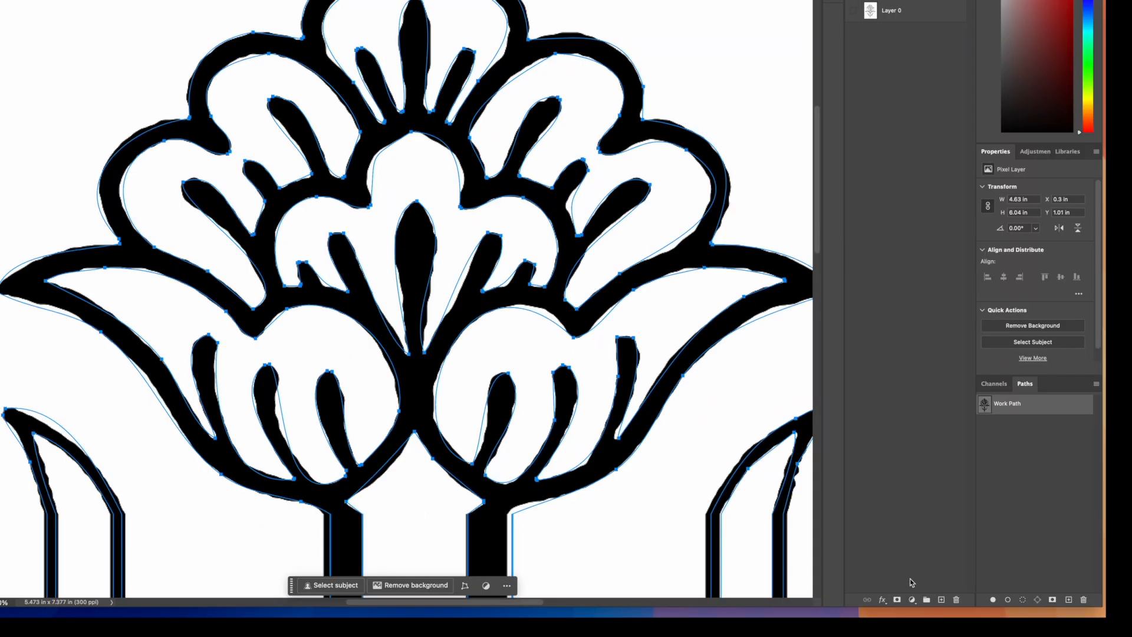
Add a Solid Color fill layer shaped by the work path, using the blue #2b2fcd
{"action": "left_click", "coordinate": [912, 599]}
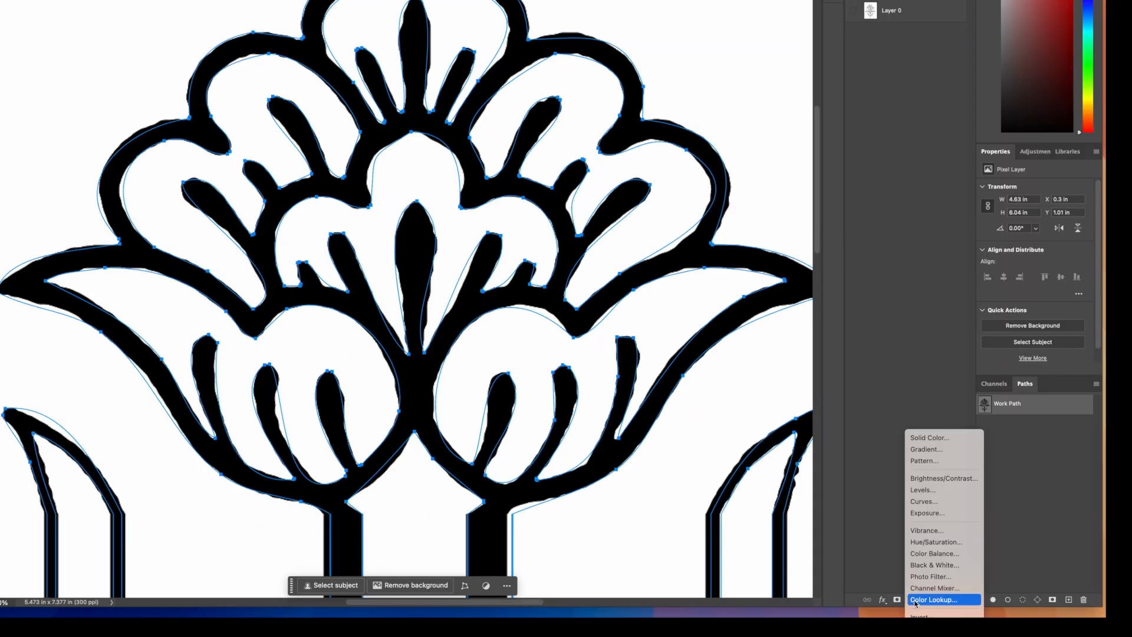
{"action": "left_click", "coordinate": [936, 439]}
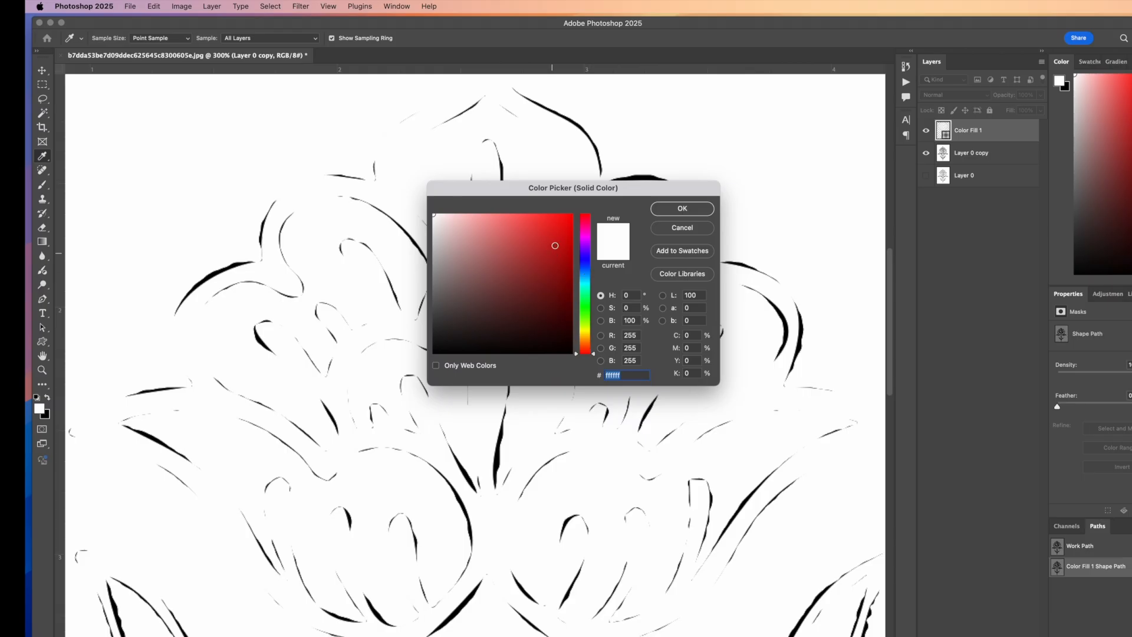
{"action": "left_click", "coordinate": [483, 103]}
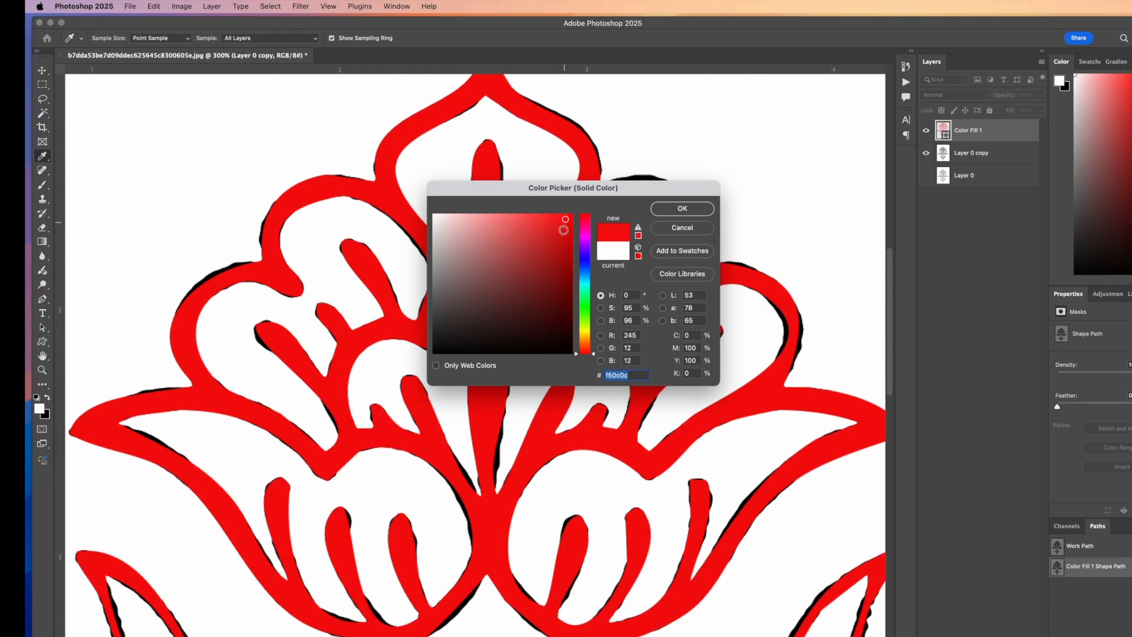
{"action": "left_click", "coordinate": [433, 102]}
{"action": "left_click", "coordinate": [583, 282]}
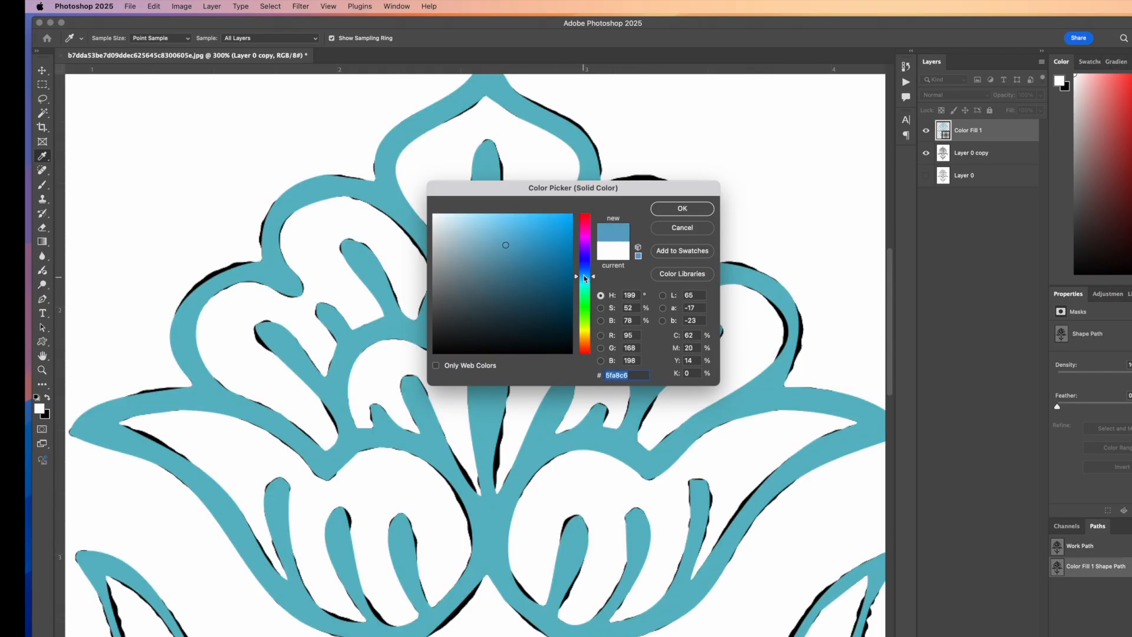
{"action": "left_click", "coordinate": [582, 261]}
{"action": "left_click", "coordinate": [536, 280]}
{"action": "left_click", "coordinate": [517, 266]}
{"action": "left_click", "coordinate": [472, 260]}
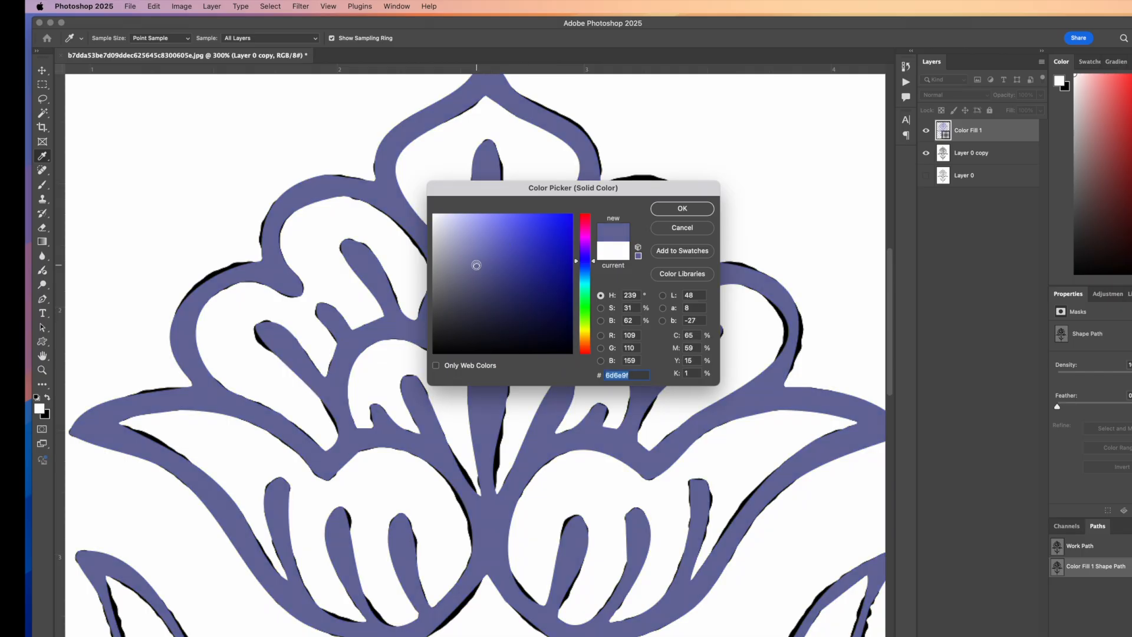
{"action": "left_click", "coordinate": [505, 318]}
{"action": "left_click", "coordinate": [526, 271]}
{"action": "left_click", "coordinate": [554, 261]}
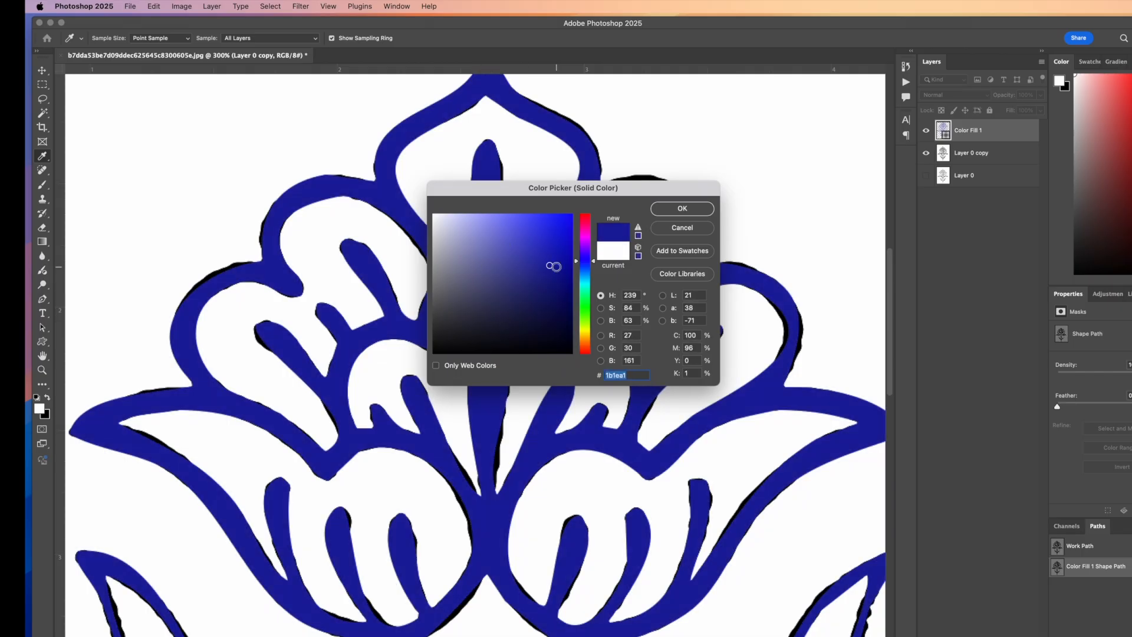
{"action": "left_click", "coordinate": [543, 241]}
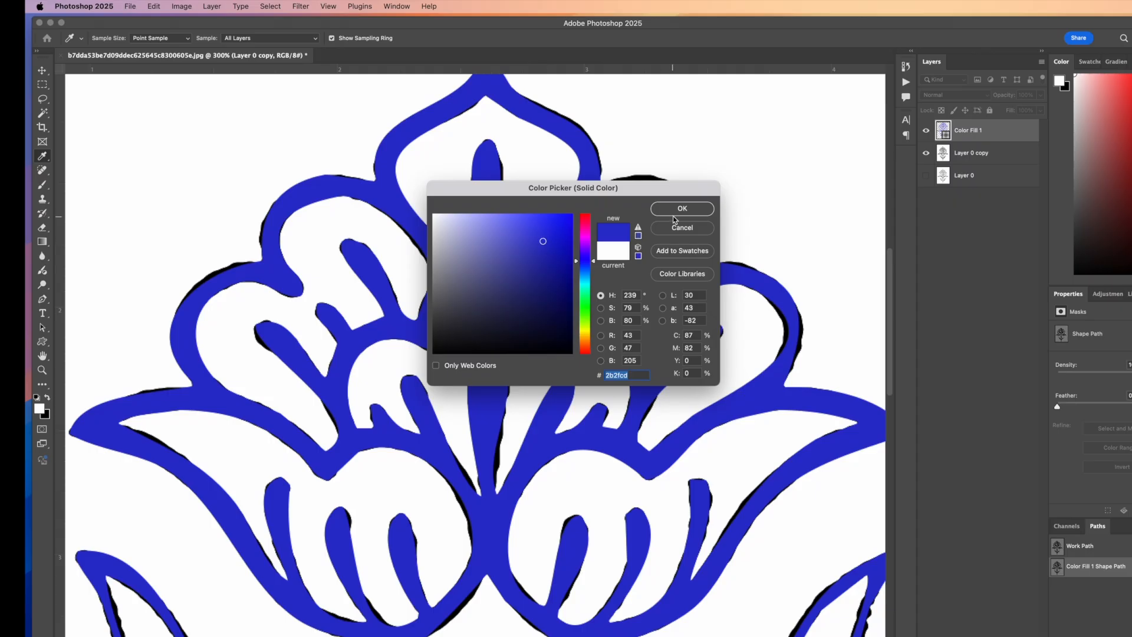
{"action": "left_click", "coordinate": [678, 212]}
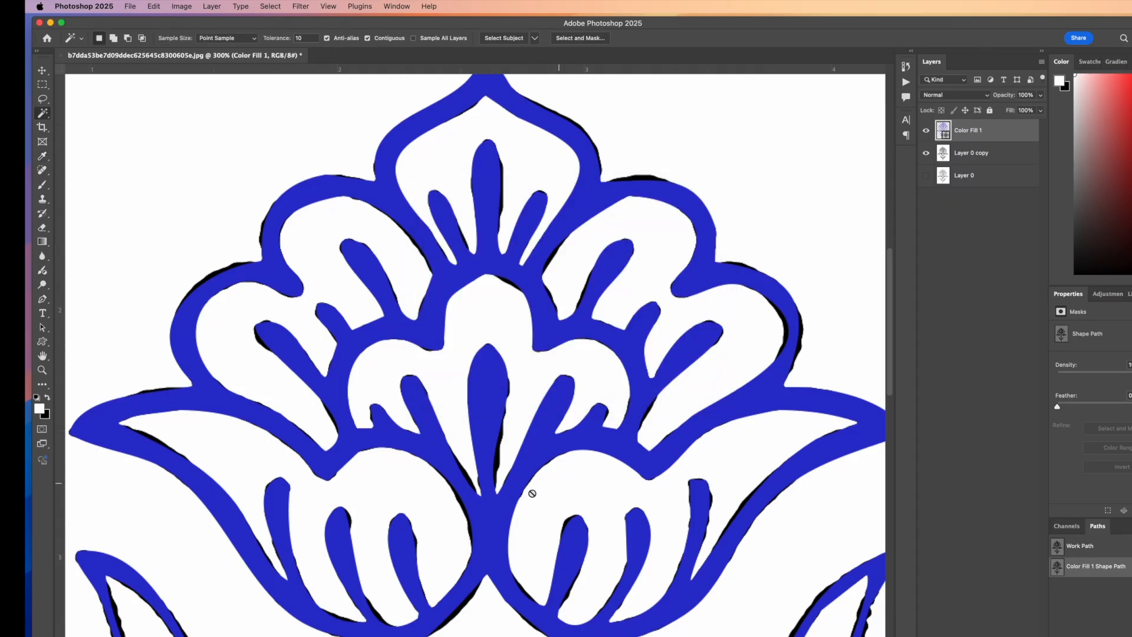
Hide the duplicated flower layer and inspect the blue fill shape on its own down to the base of the stem
{"action": "left_click", "coordinate": [927, 155]}
{"action": "scroll", "coordinate": [734, 323], "scroll_direction": "down", "scroll_amount": 5}
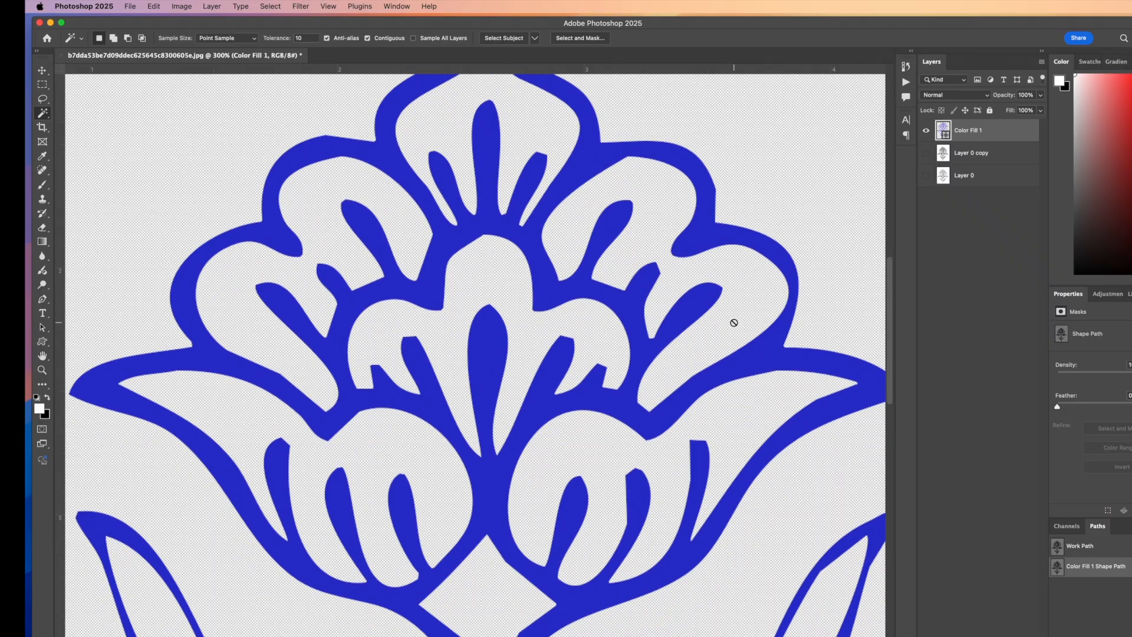
{"action": "scroll", "coordinate": [734, 323], "scroll_direction": "down", "scroll_amount": 20}
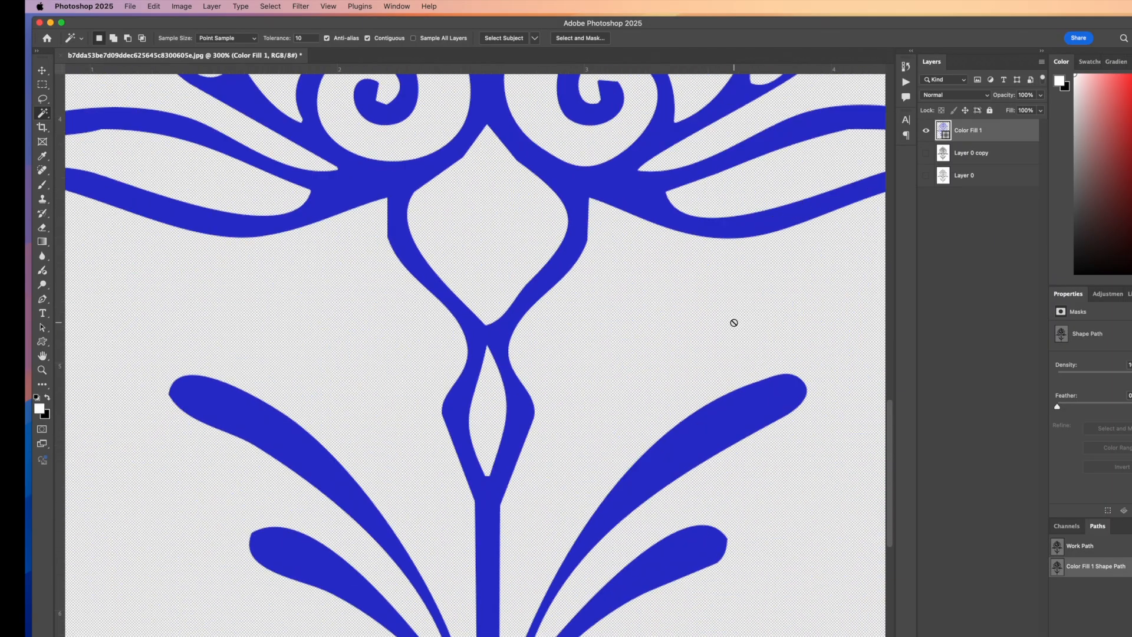
{"action": "scroll", "coordinate": [734, 323], "scroll_direction": "down", "scroll_amount": 8}
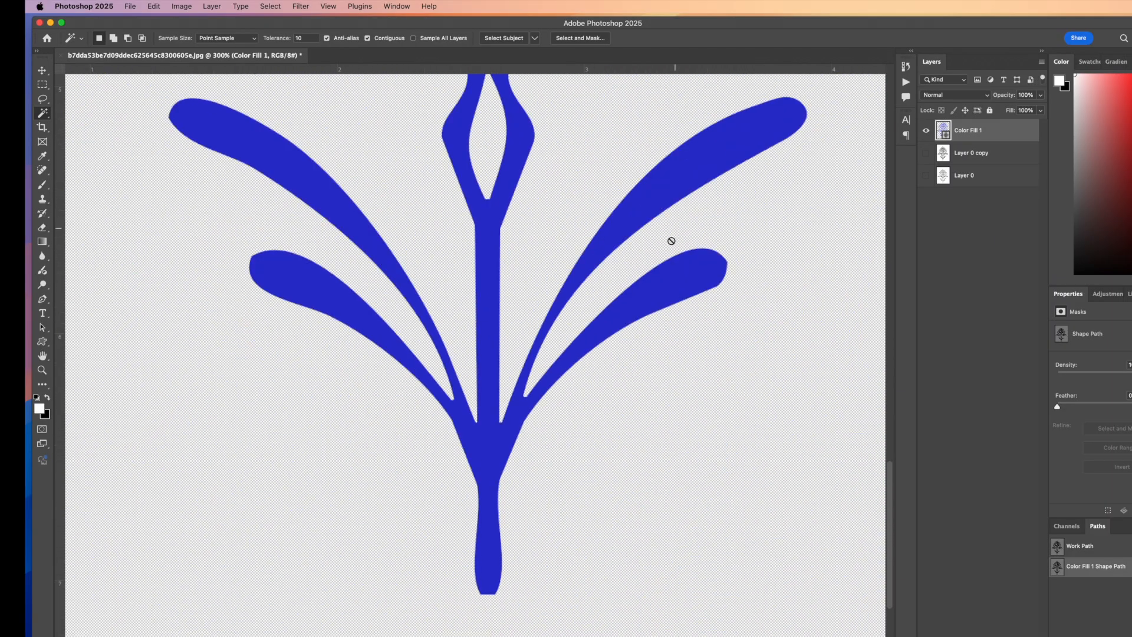
Rasterize the blue Color Fill 1 shape layer so it can be painted on
{"action": "scroll", "coordinate": [669, 246], "scroll_direction": "up", "scroll_amount": 15}
{"action": "scroll", "coordinate": [668, 253], "scroll_direction": "up", "scroll_amount": 13}
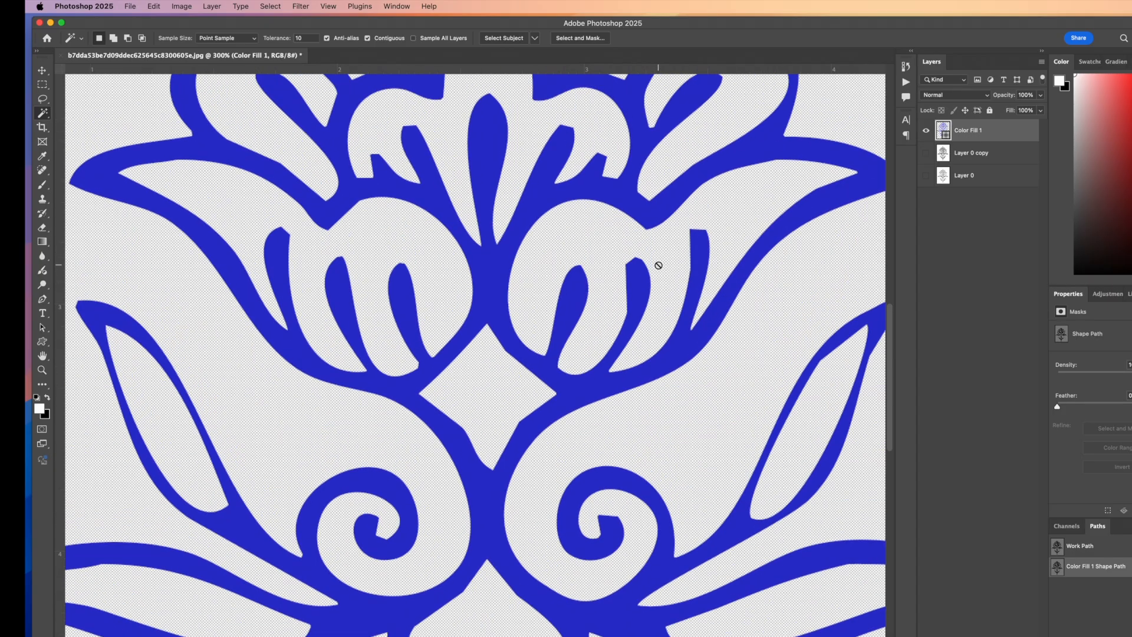
{"action": "scroll", "coordinate": [658, 265], "scroll_direction": "up", "scroll_amount": 4}
{"action": "key", "text": "b"}
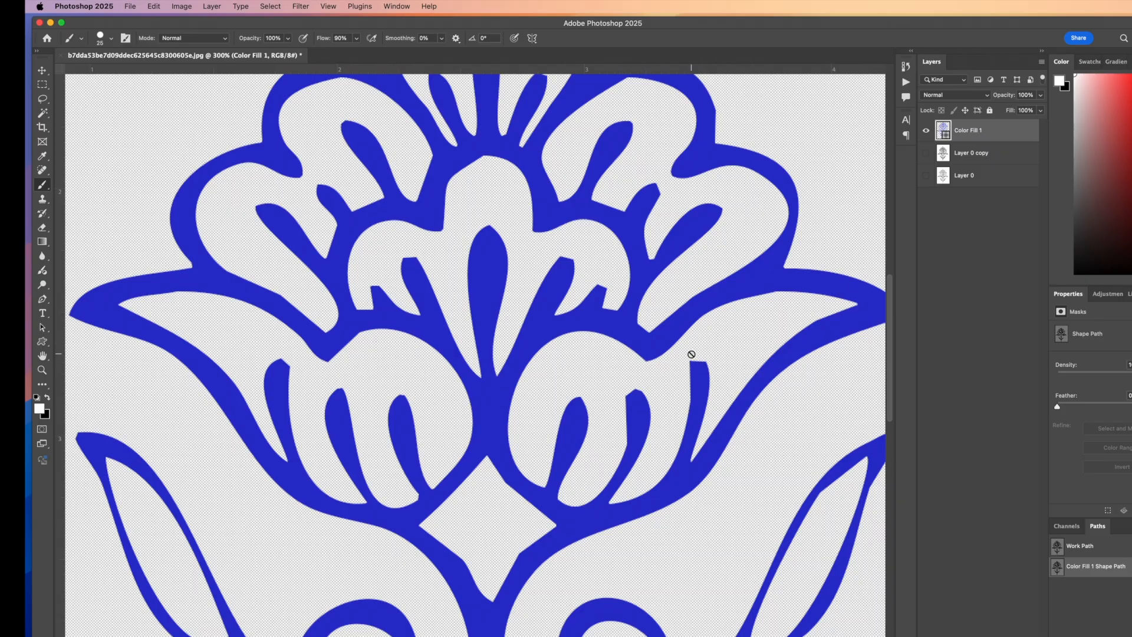
{"action": "right_click", "coordinate": [967, 131]}
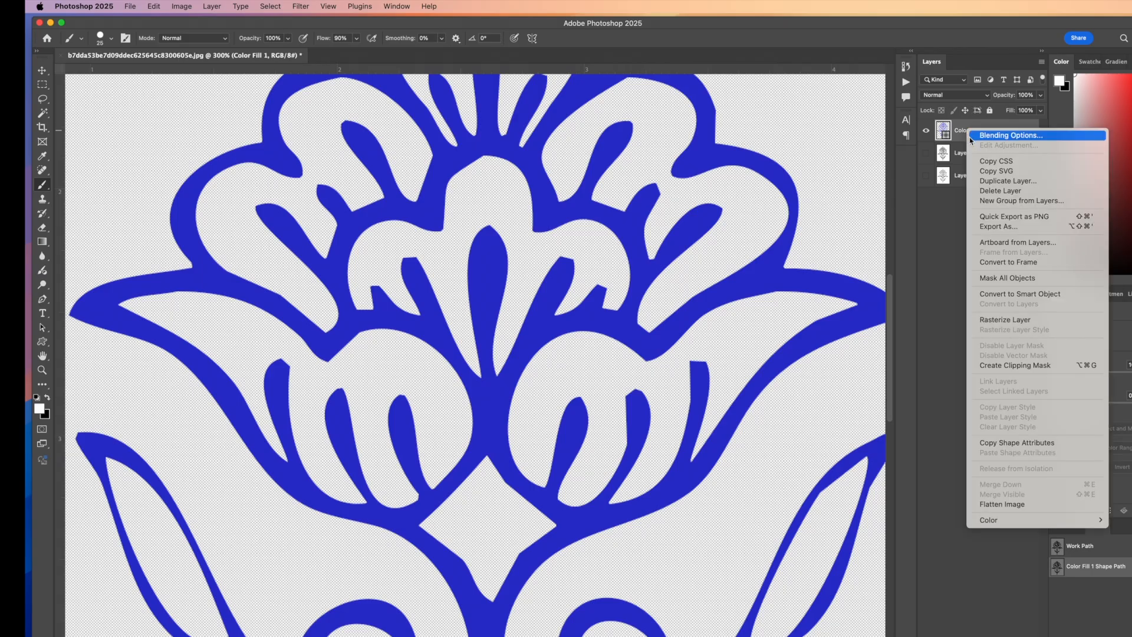
{"action": "left_click", "coordinate": [1024, 320]}
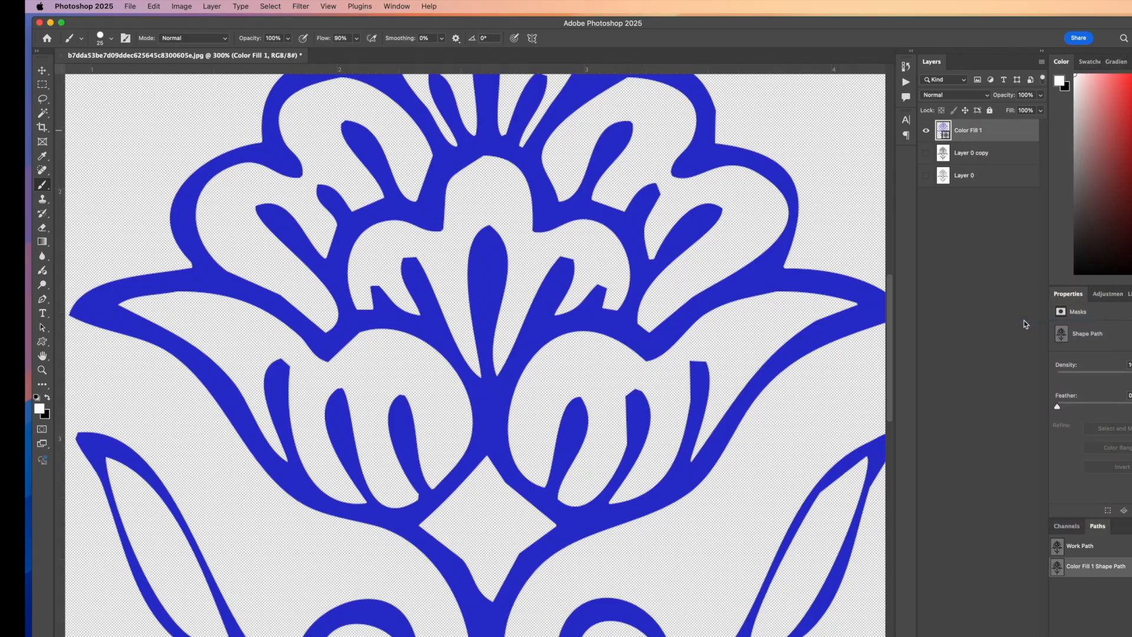
Sample the flower's blue as the foreground color for the Brush tool
{"action": "key", "text": "i"}
{"action": "left_click", "coordinate": [194, 242]}
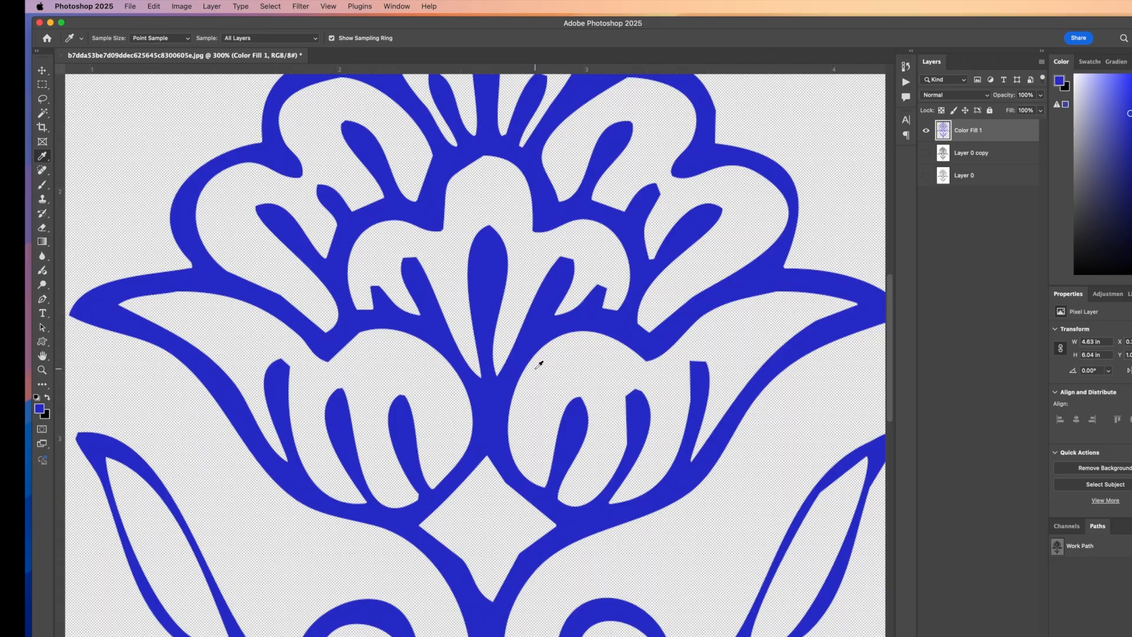
{"action": "key", "text": "b"}
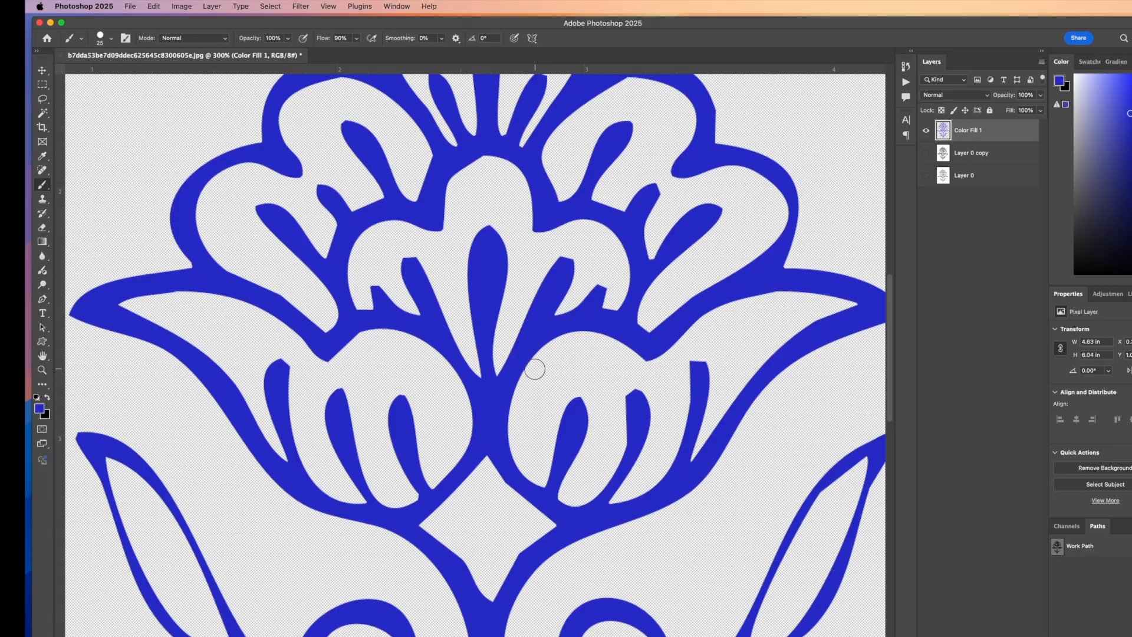
Round off the blunt tips of the inner strokes in the two lower petals with a 15 px blue brush
{"action": "key", "text": "bracketleft"}
{"action": "key", "text": "bracketleft"}
{"action": "key", "text": "bracketright"}
{"action": "key", "text": "bracketright"}
{"action": "key", "text": "bracketright"}
{"action": "key", "text": "bracketright"}
{"action": "key", "text": "bracketleft"}
{"action": "key", "text": "bracketleft"}
{"action": "key", "text": "bracketleft"}
{"action": "mouse_move", "coordinate": [698, 370]}
{"action": "left_mouse_down"}
{"action": "mouse_move", "coordinate": [695, 361]}
{"action": "mouse_move", "coordinate": [703, 367]}
{"action": "left_mouse_up"}
{"action": "left_click_drag", "start_coordinate": [632, 397], "coordinate": [635, 393]}
{"action": "left_click_drag", "start_coordinate": [281, 361], "coordinate": [273, 372]}
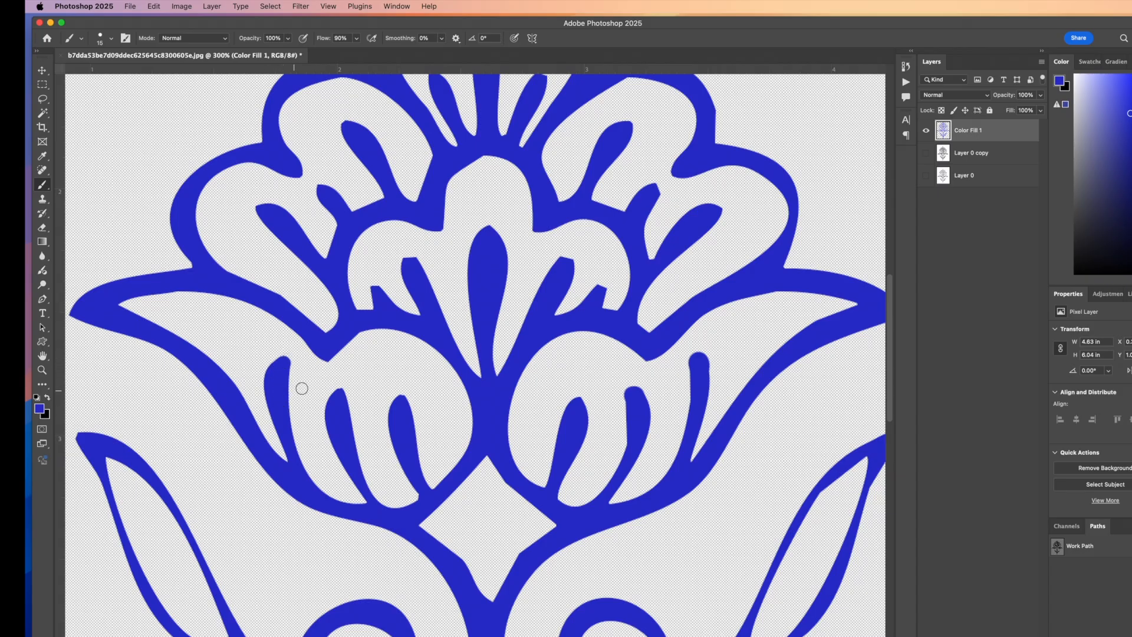
Round off the short stroke tip in the upper-right petal and the inner spiral end, reducing the brush to 10 px
{"action": "left_click_drag", "start_coordinate": [653, 190], "coordinate": [647, 199]}
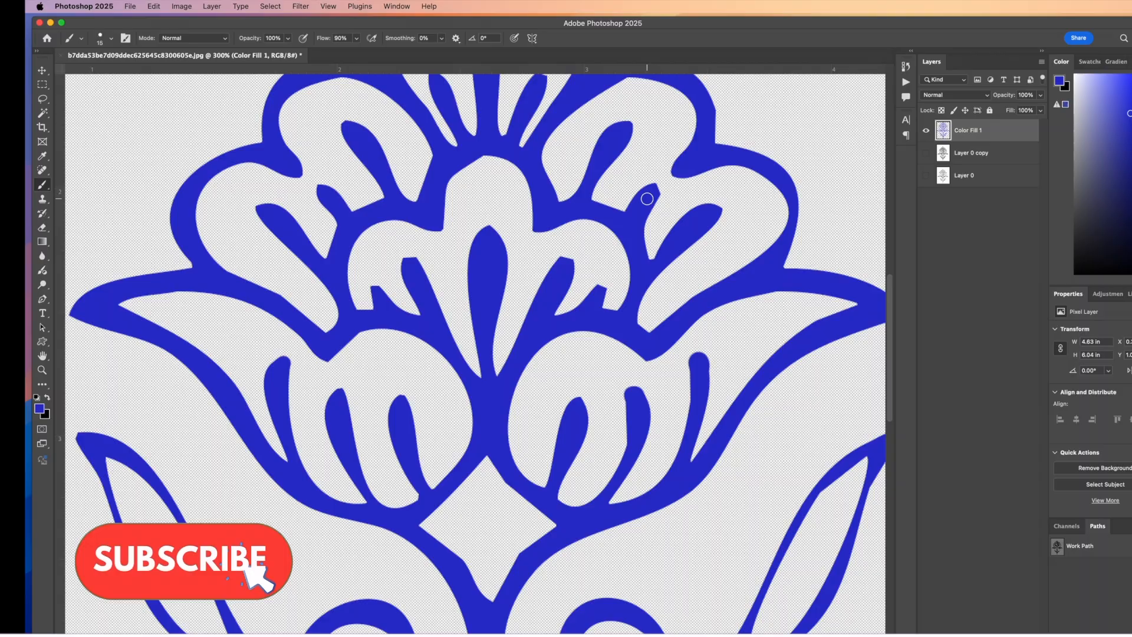
{"action": "key", "text": "bracketleft"}
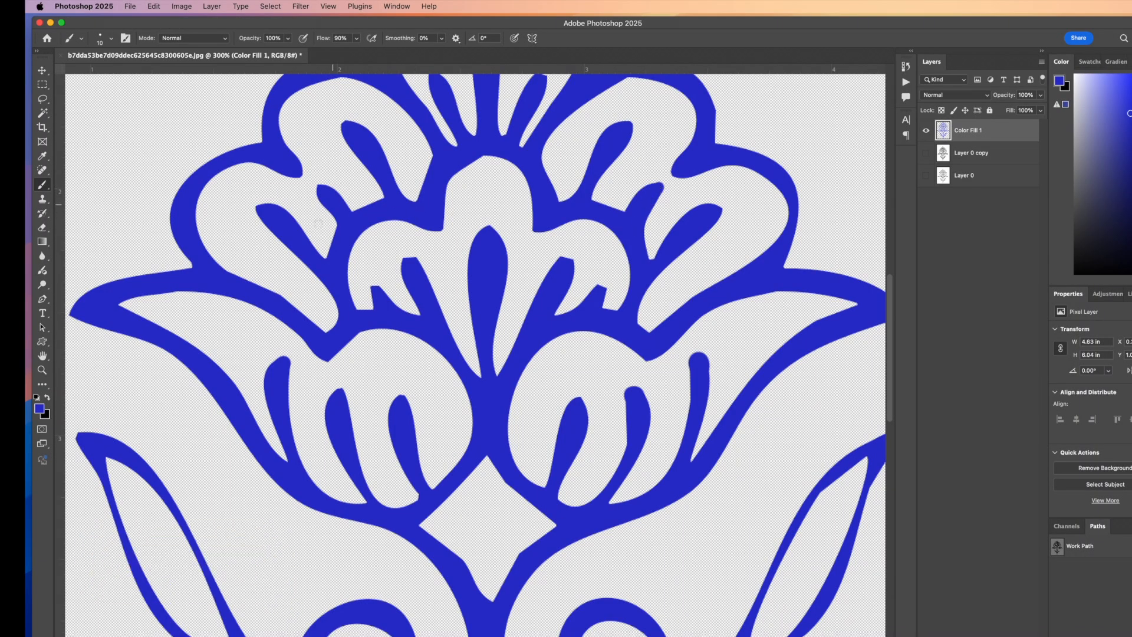
{"action": "scroll", "coordinate": [470, 228], "scroll_direction": "up", "scroll_amount": 2}
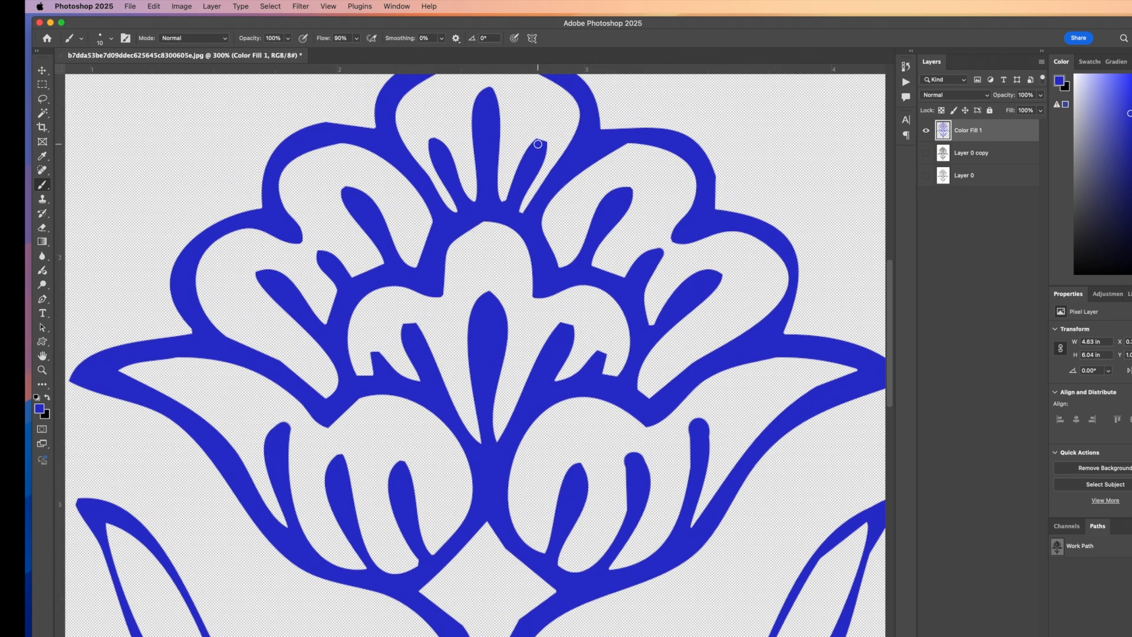
{"action": "scroll", "coordinate": [525, 185], "scroll_direction": "down", "scroll_amount": 5}
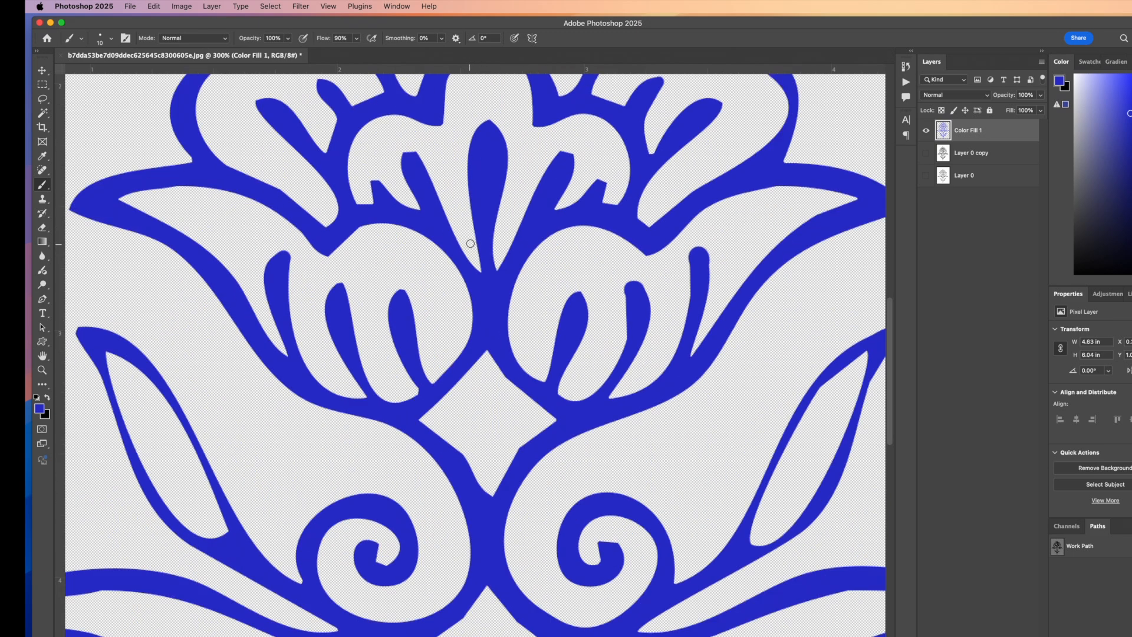
{"action": "left_click_drag", "start_coordinate": [617, 550], "coordinate": [607, 539]}
{"action": "scroll", "coordinate": [453, 353], "scroll_direction": "down", "scroll_amount": 5}
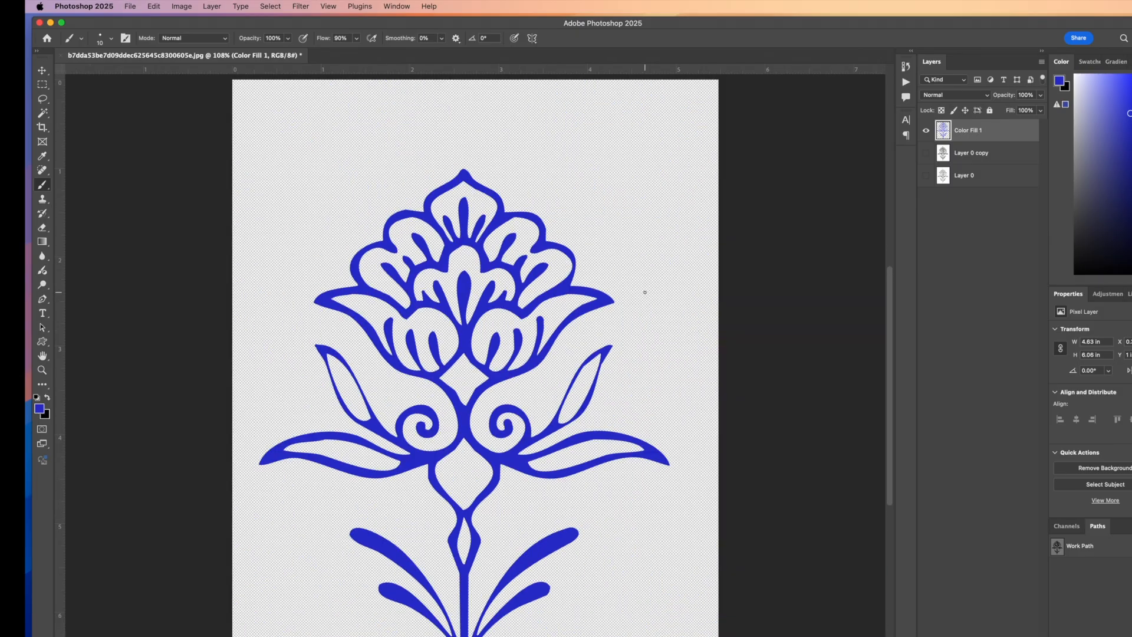
Hide the blue flower and show the original drawing and its black copy side by side, original on the left
{"action": "left_click", "coordinate": [927, 131]}
{"action": "left_click", "coordinate": [927, 175]}
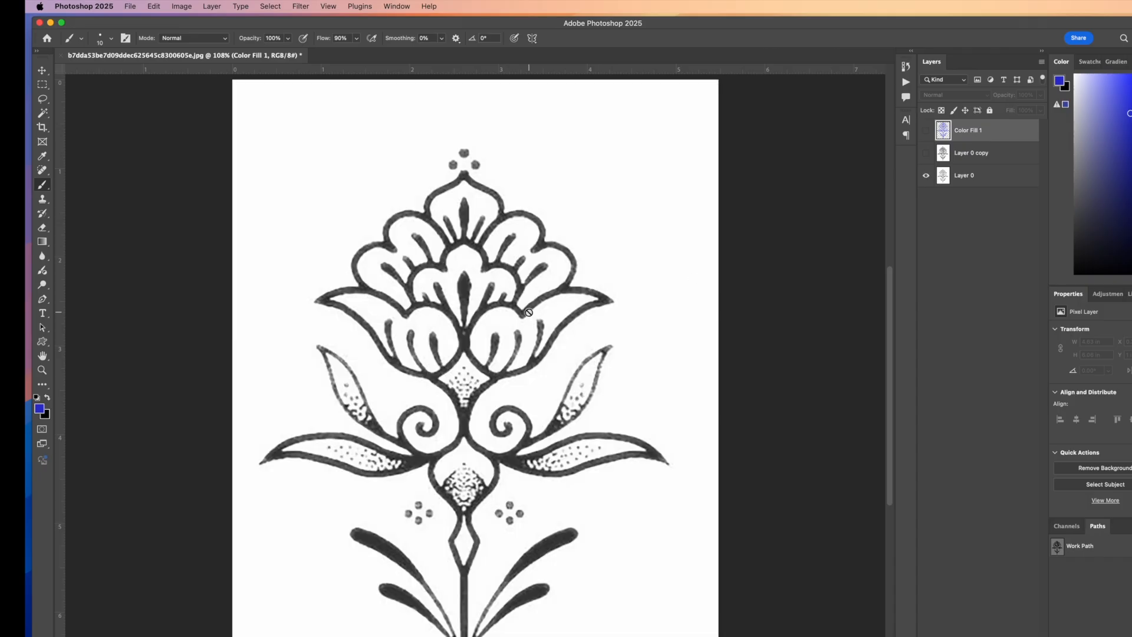
{"action": "left_click", "coordinate": [42, 70]}
{"action": "left_click_drag", "start_coordinate": [433, 236], "coordinate": [336, 223]}
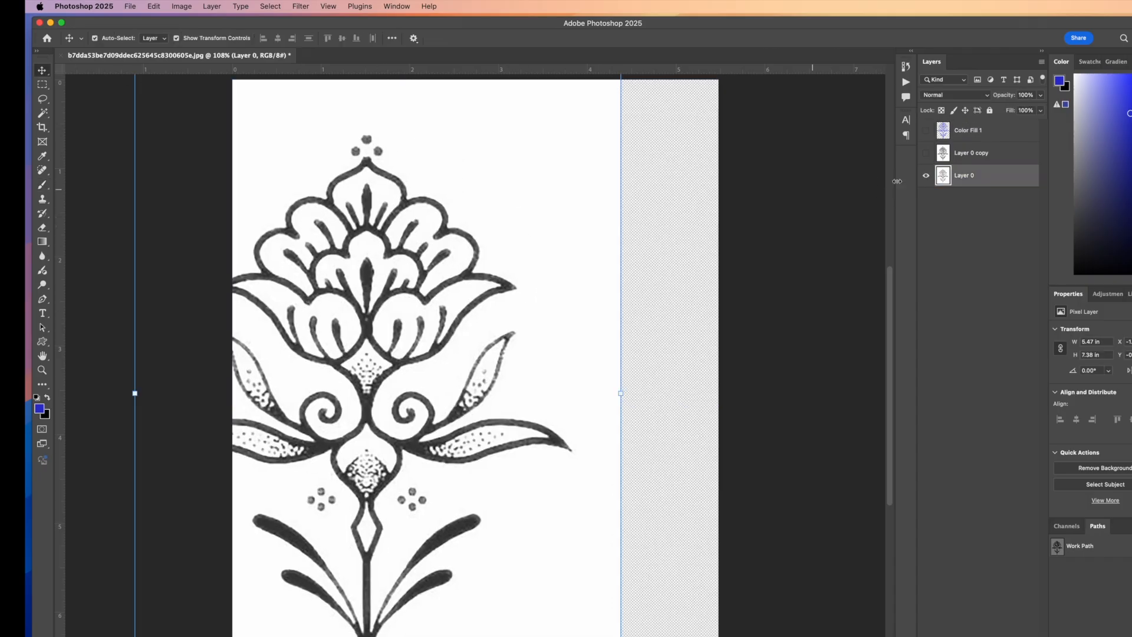
{"action": "left_click", "coordinate": [927, 154]}
{"action": "mouse_move", "coordinate": [522, 319]}
{"action": "left_mouse_down"}
{"action": "mouse_move", "coordinate": [667, 312]}
{"action": "mouse_move", "coordinate": [654, 346]}
{"action": "left_mouse_up"}
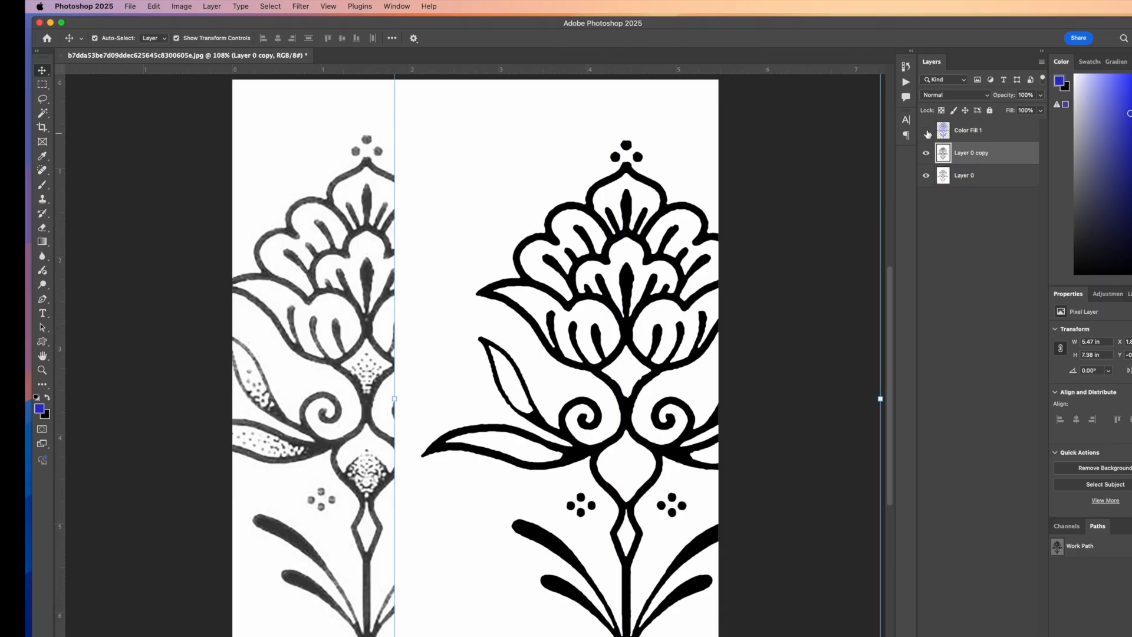
Hide the original drawing, move the black copy to the left, and show the blue flower shifted to its right
{"action": "left_click", "coordinate": [926, 153]}
{"action": "left_click", "coordinate": [927, 154]}
{"action": "left_click", "coordinate": [925, 175]}
{"action": "left_click_drag", "start_coordinate": [666, 214], "coordinate": [364, 190]}
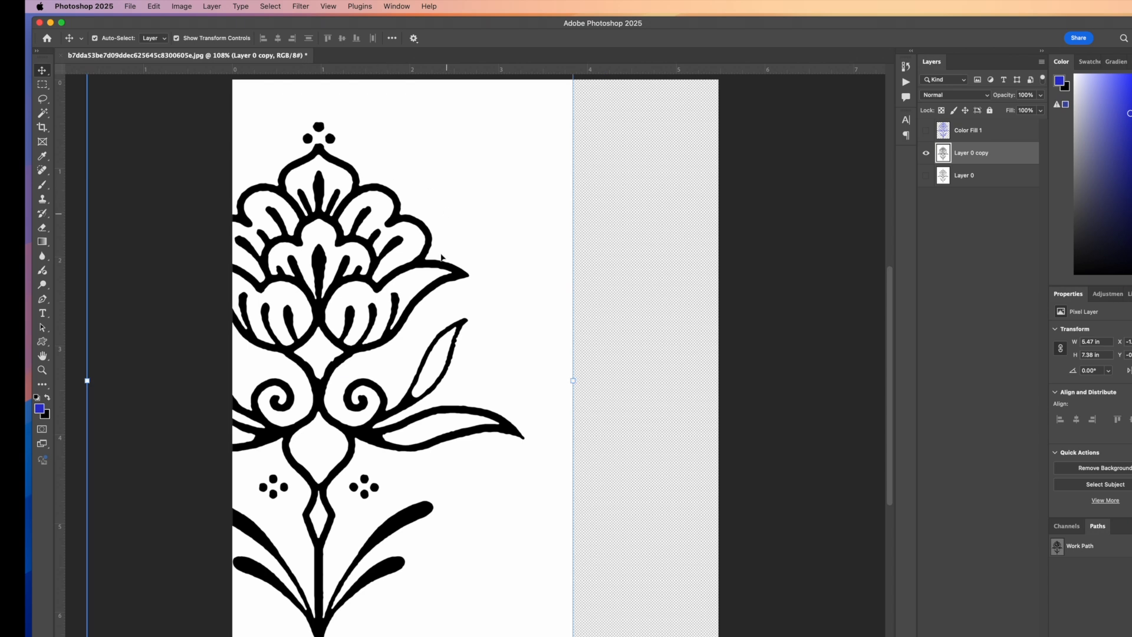
{"action": "left_click", "coordinate": [926, 130]}
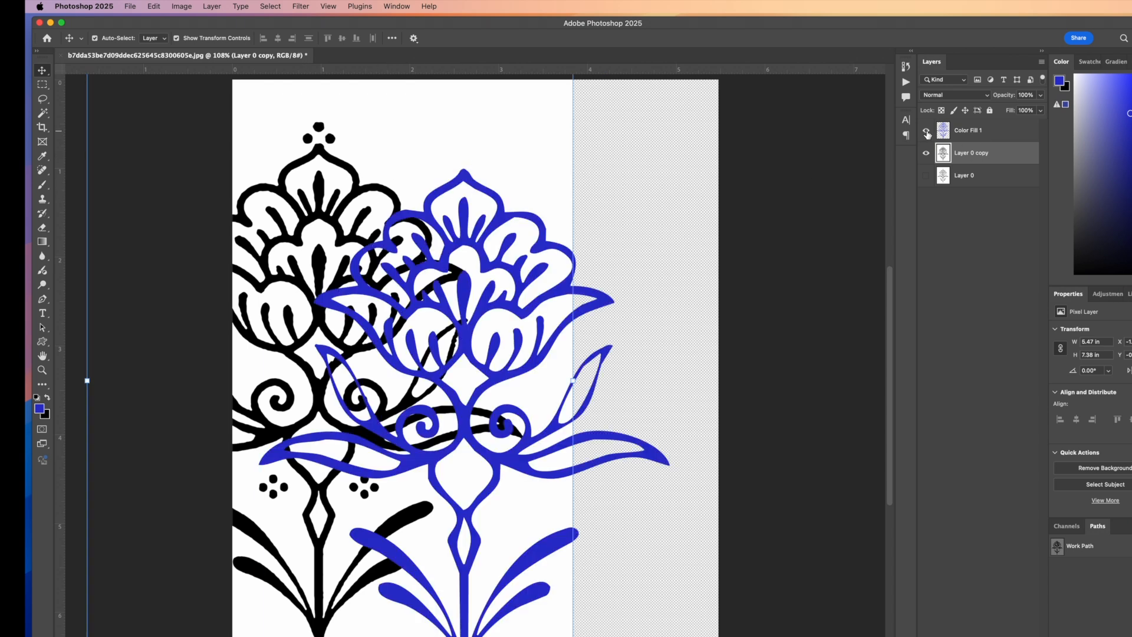
{"action": "left_click_drag", "start_coordinate": [507, 202], "coordinate": [578, 180]}
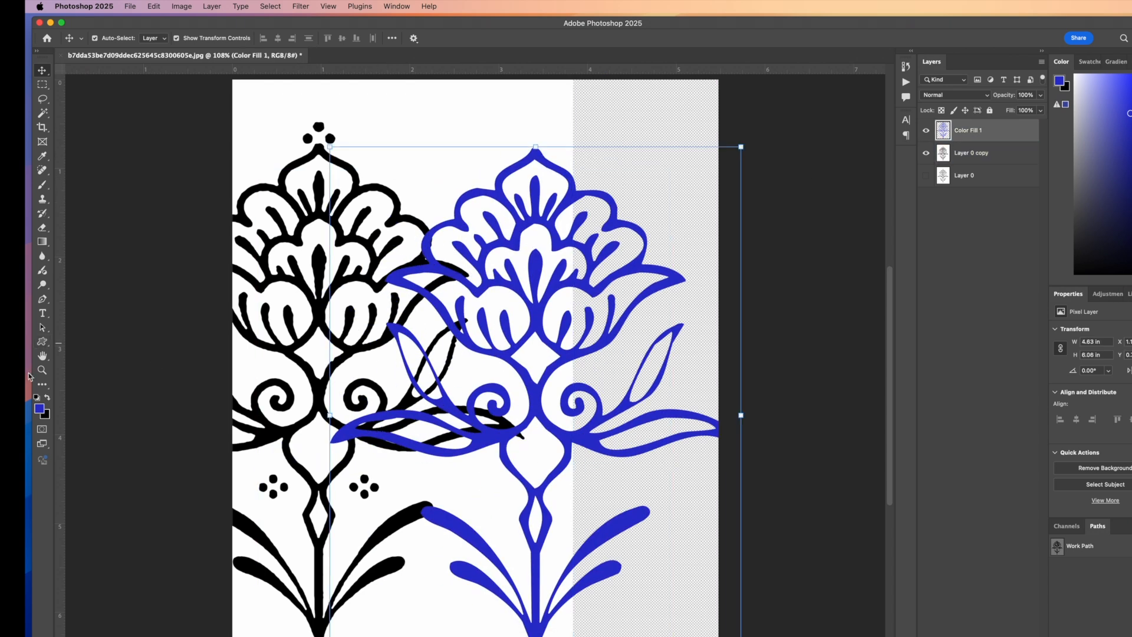
Compare the edges of the black outlines and the blue flower close up, from the petals down to the spirals
{"action": "key", "text": "z"}
{"action": "left_click", "coordinate": [429, 245]}
{"action": "left_click", "coordinate": [429, 244]}
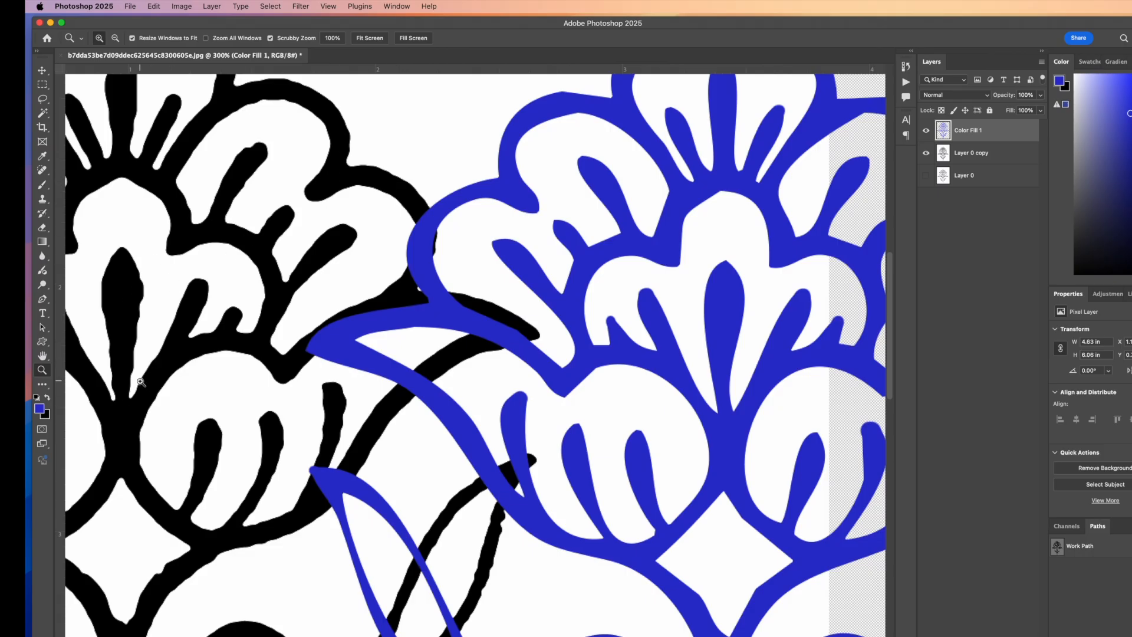
{"action": "scroll", "coordinate": [575, 310], "scroll_direction": "right", "scroll_amount": 5}
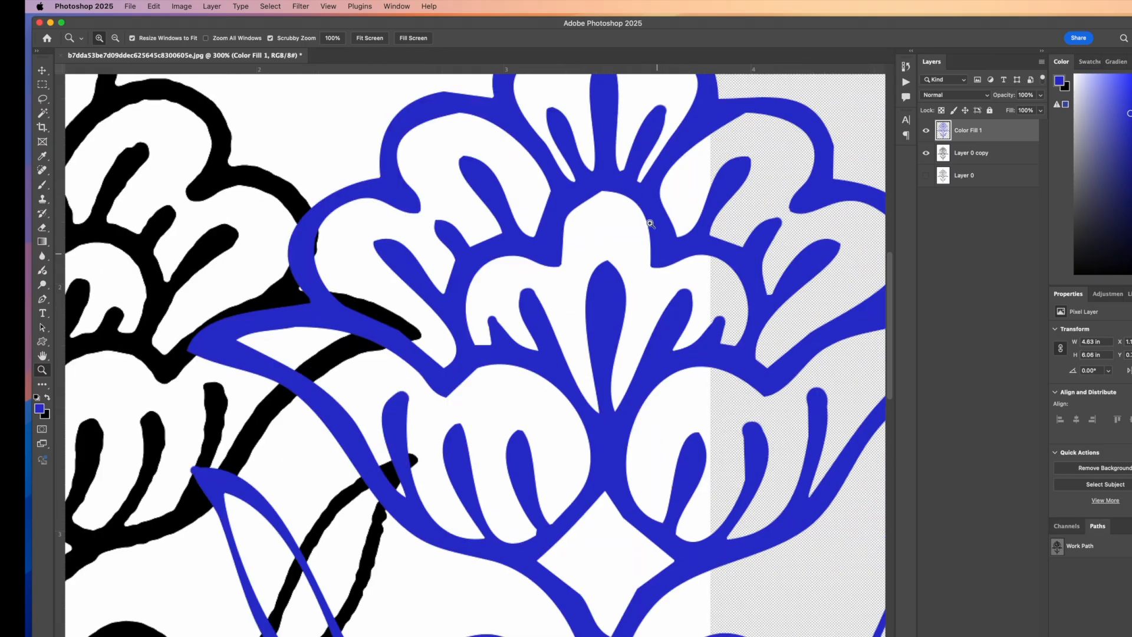
{"action": "scroll", "coordinate": [616, 395], "scroll_direction": "down", "scroll_amount": 10}
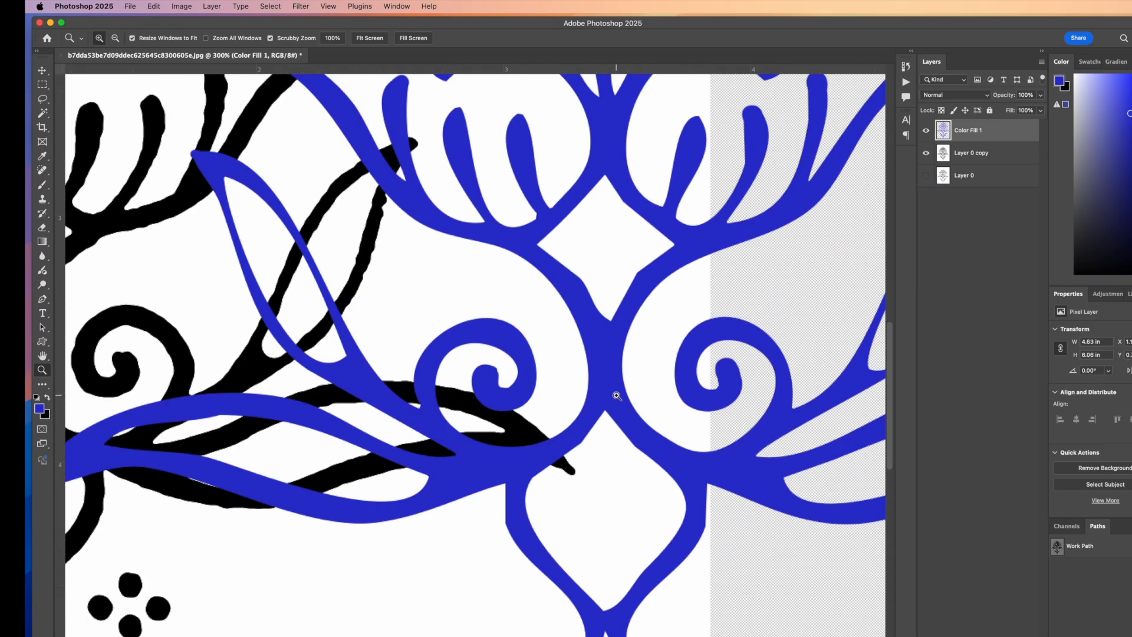
{"action": "scroll", "coordinate": [616, 395], "scroll_direction": "up", "scroll_amount": 3}
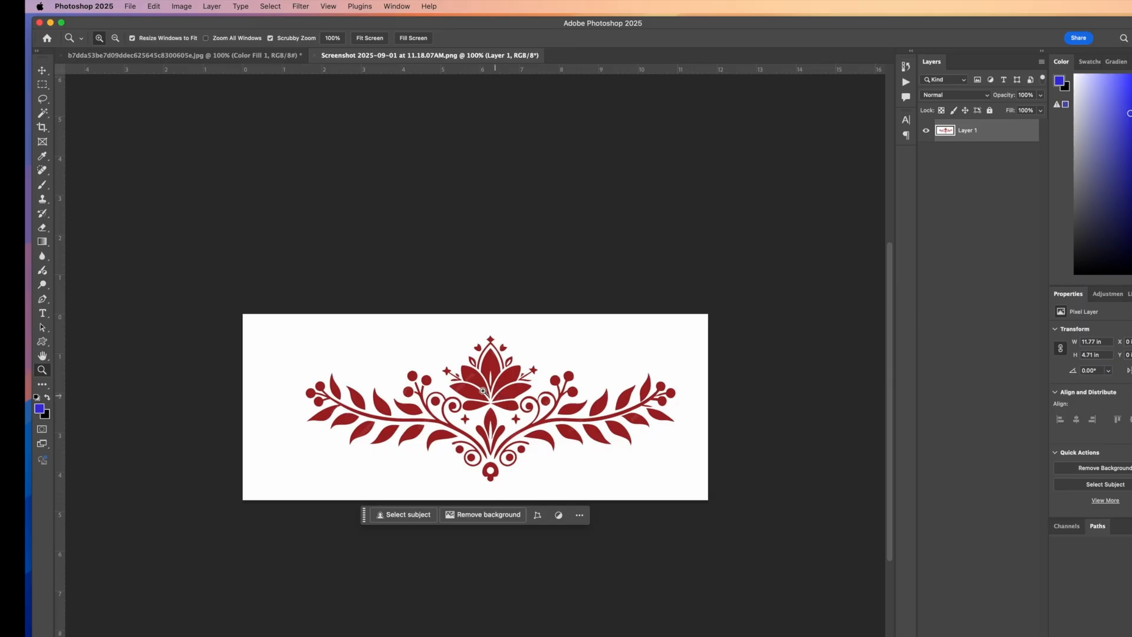
Resample the red floral ornament image to a resolution of 300 pixels/inch and fit it to the view
{"action": "left_click", "coordinate": [182, 6]}
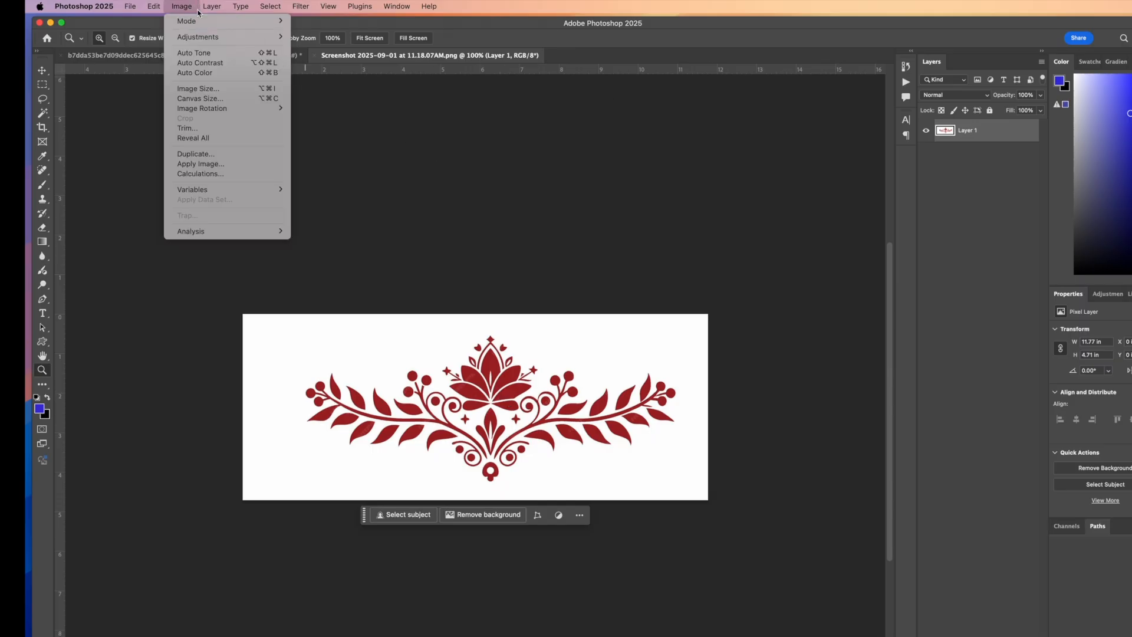
{"action": "left_click", "coordinate": [208, 90]}
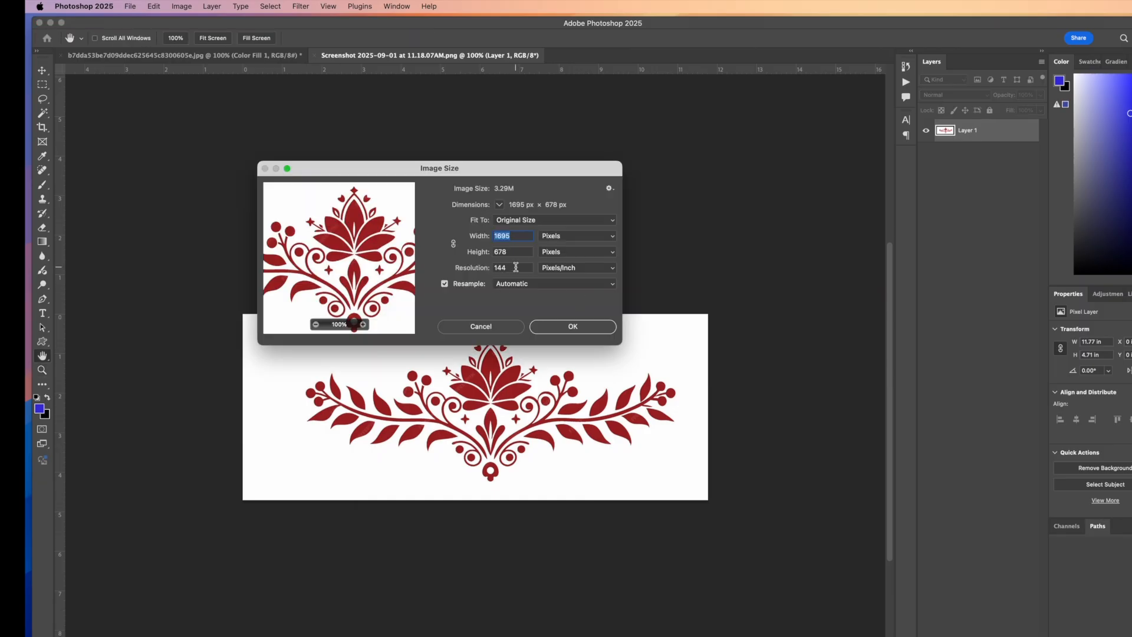
{"action": "left_click", "coordinate": [516, 267]}
{"action": "type", "text": "300"}
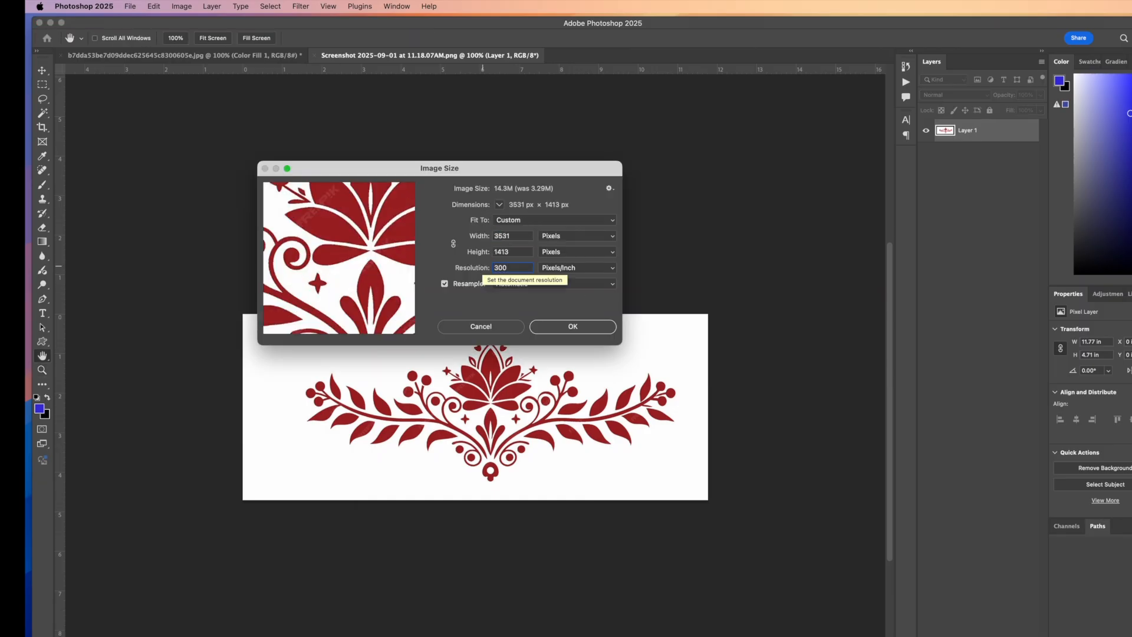
{"action": "key", "text": "Return"}
{"action": "key", "text": "z"}
{"action": "key", "text": "super+0"}
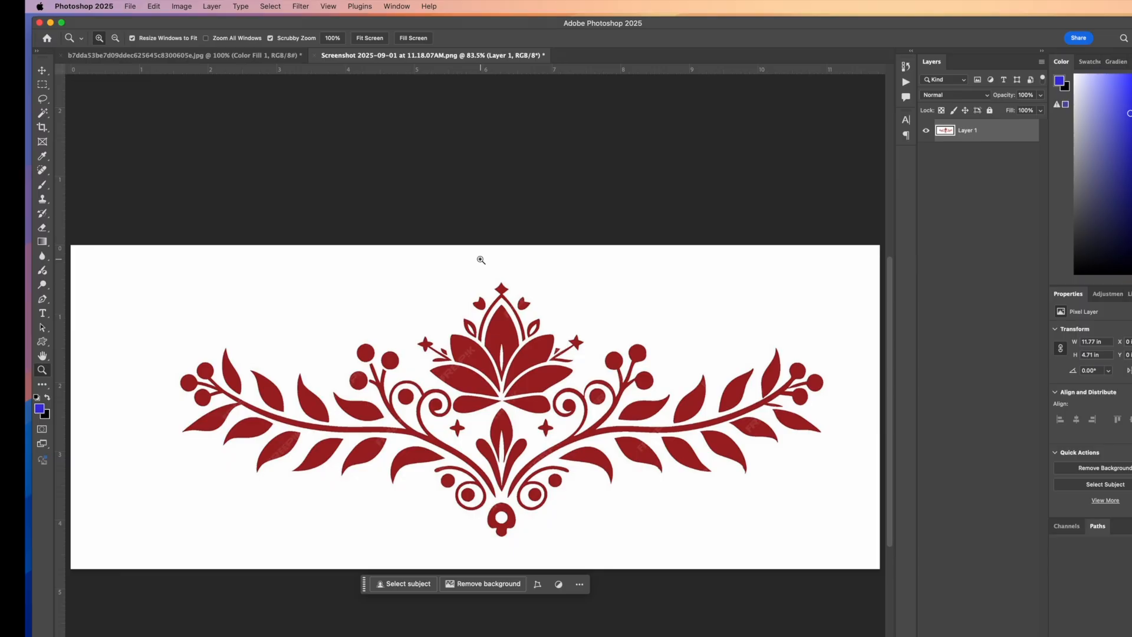
Turn the red ornament pure black and white with a Threshold adjustment set slightly above level 128
{"action": "left_click", "coordinate": [191, 10]}
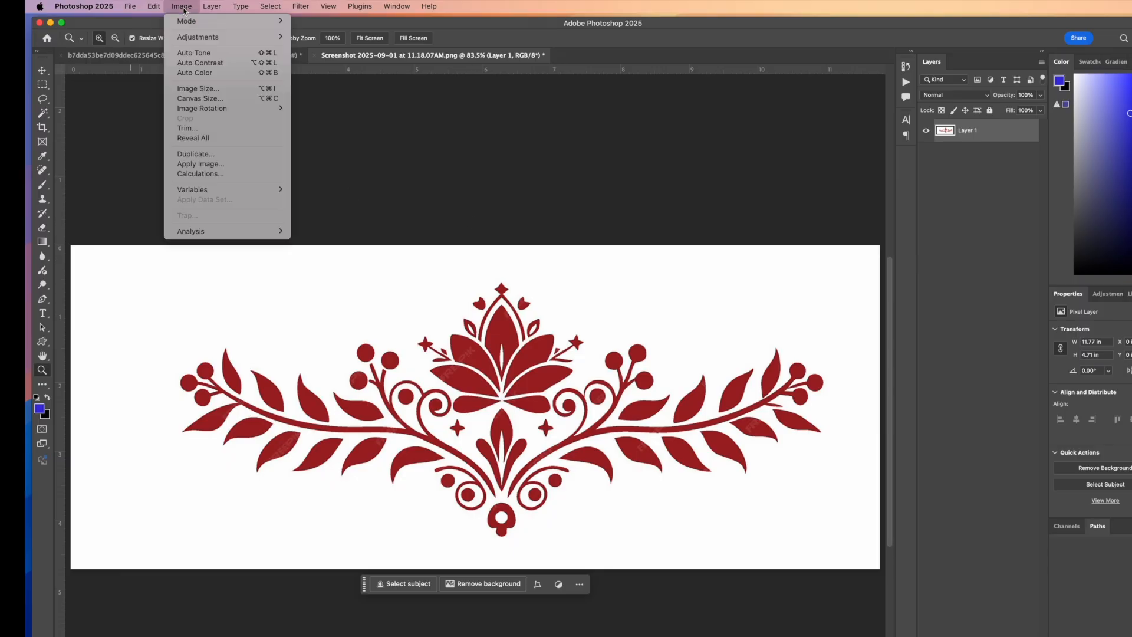
{"action": "mouse_move", "coordinate": [201, 36]}
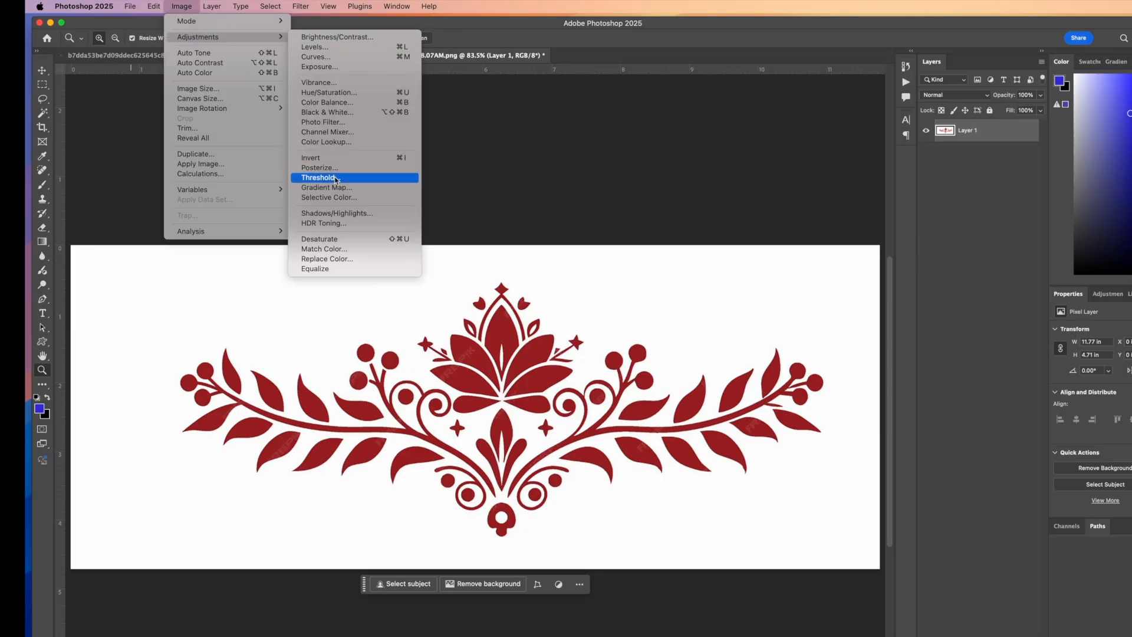
{"action": "left_click", "coordinate": [362, 179]}
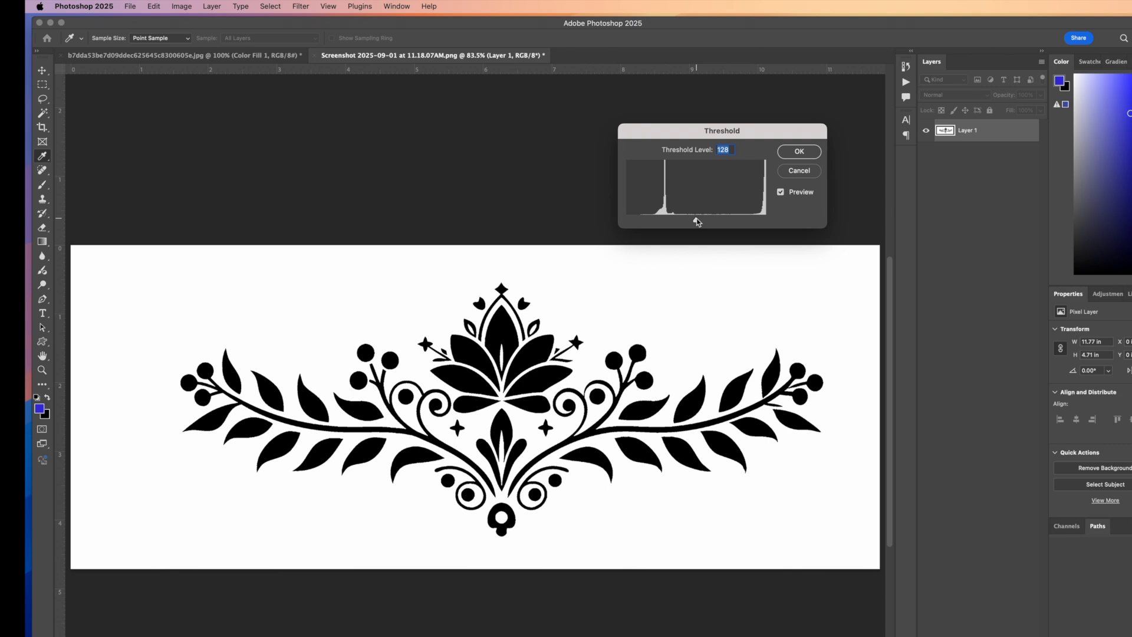
{"action": "left_click_drag", "start_coordinate": [696, 220], "coordinate": [713, 219]}
{"action": "left_click", "coordinate": [799, 151]}
Add a Curves adjustment layer with a steep high-contrast curve above the ornament and merge it down into Layer 1
{"action": "key", "text": "z"}
{"action": "left_click", "coordinate": [506, 393]}
{"action": "scroll", "coordinate": [506, 392], "scroll_direction": "up", "scroll_amount": 10}
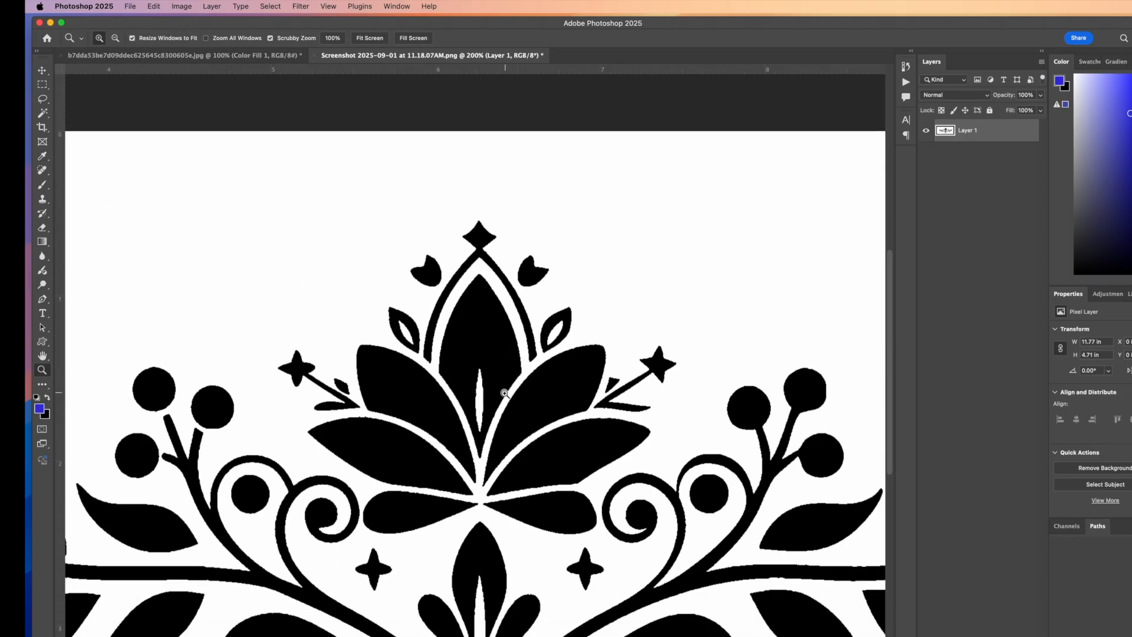
{"action": "left_click", "coordinate": [596, 289]}
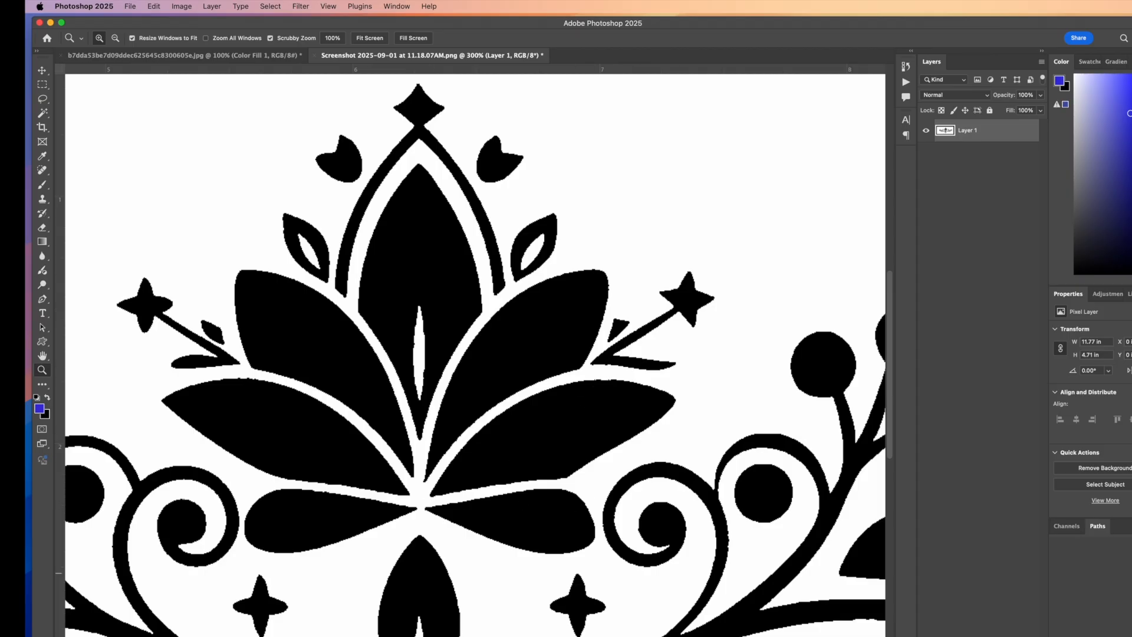
{"action": "left_click", "coordinate": [984, 636]}
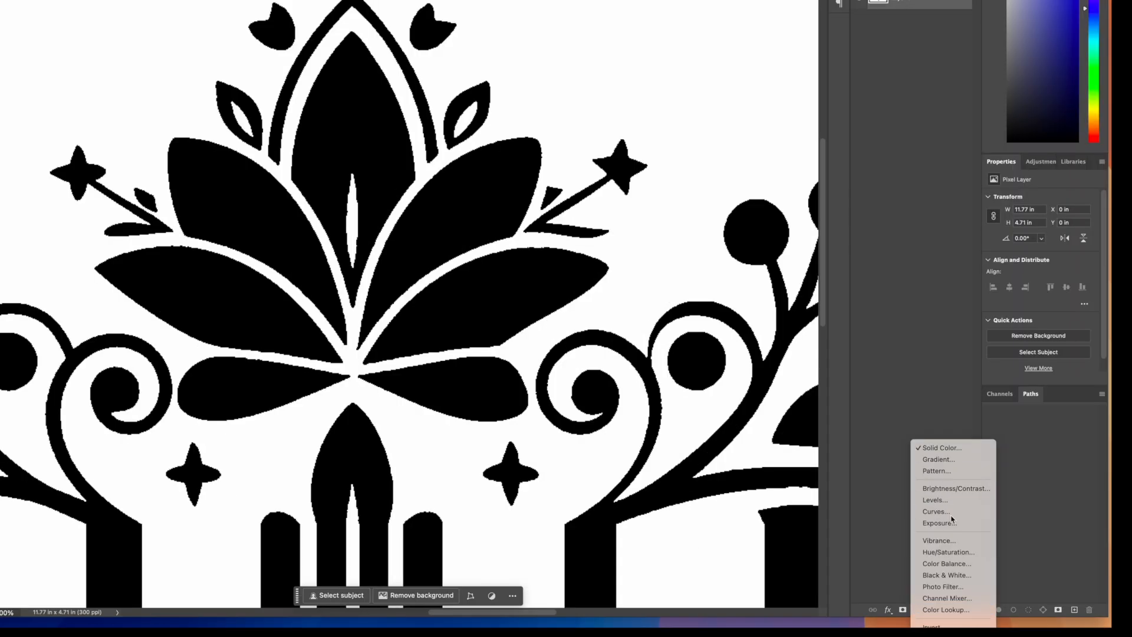
{"action": "left_click", "coordinate": [938, 511]}
{"action": "left_click_drag", "start_coordinate": [1012, 307], "coordinate": [1048, 309]}
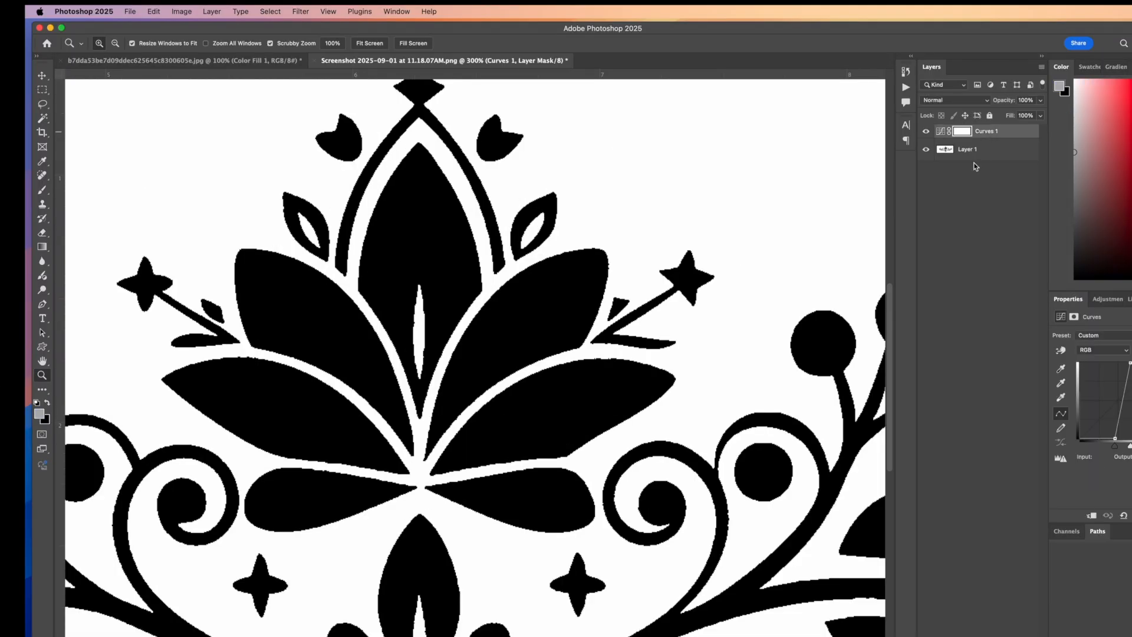
{"action": "right_click", "coordinate": [1004, 132]}
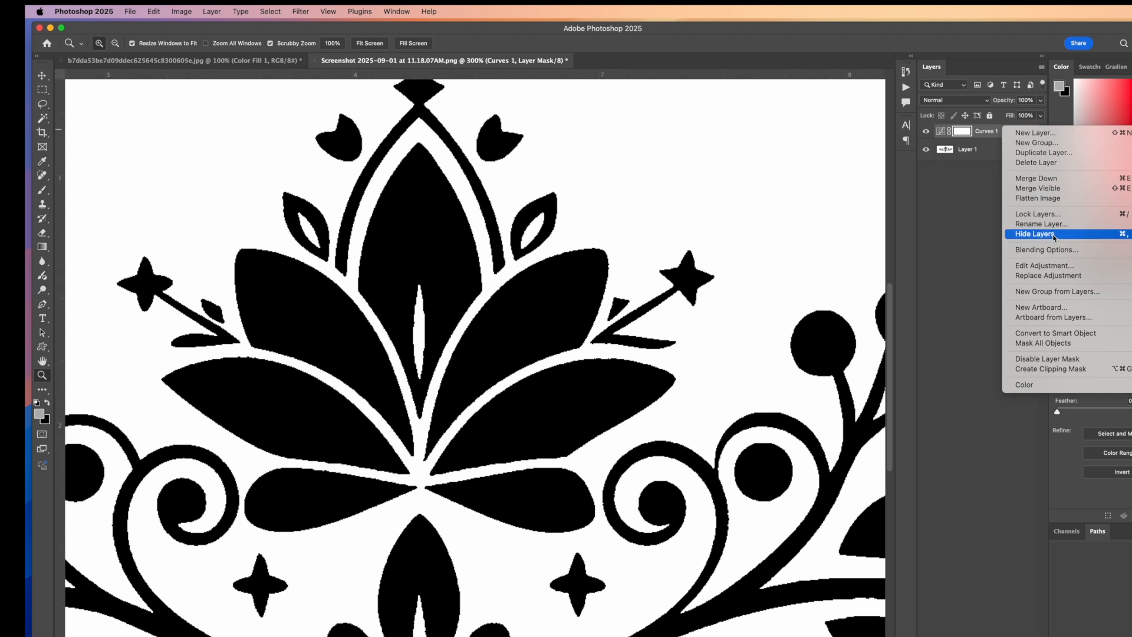
{"action": "left_click", "coordinate": [1063, 178]}
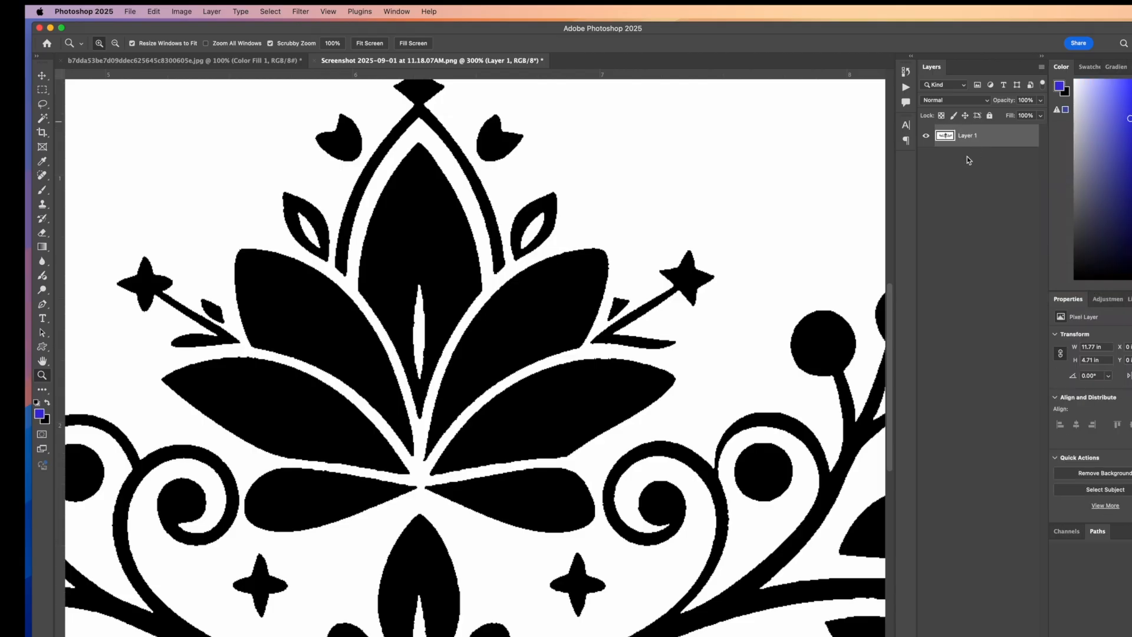
Soften the jagged edges of the black ornament with a Gaussian Blur of 1.3 pixels radius
{"action": "left_click", "coordinate": [311, 14]}
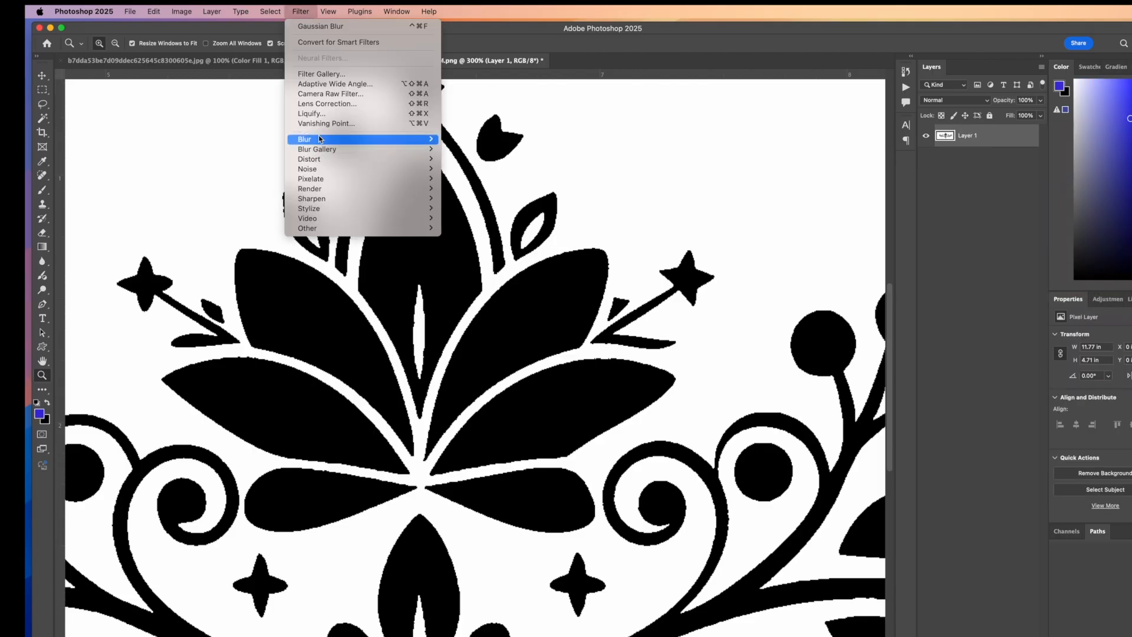
{"action": "mouse_move", "coordinate": [318, 138]}
{"action": "left_click", "coordinate": [477, 179]}
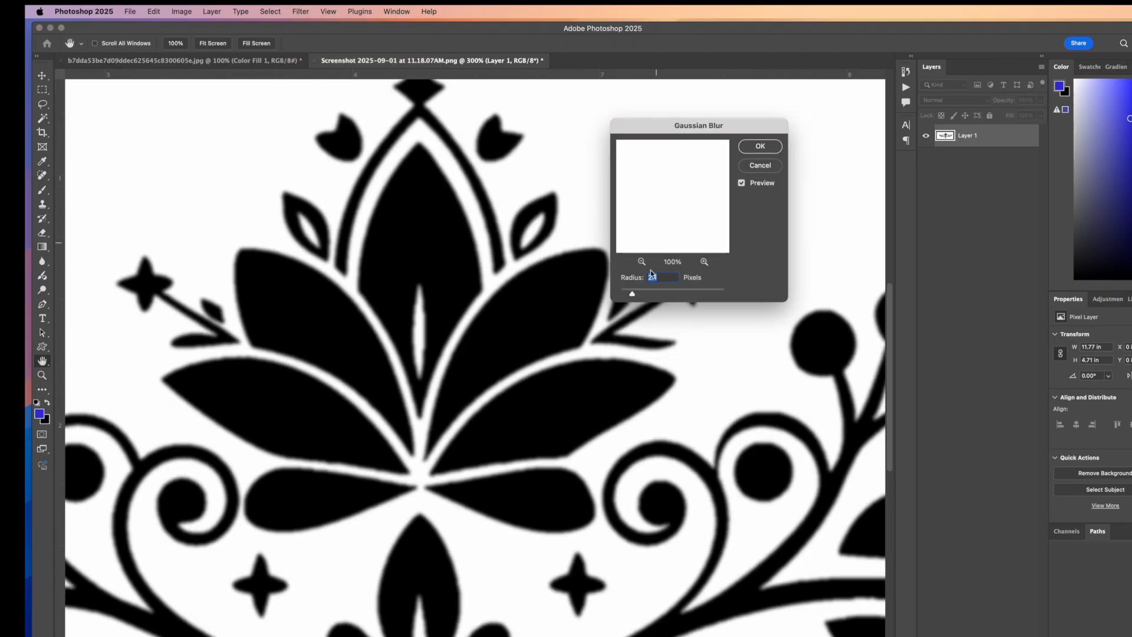
{"action": "left_click_drag", "start_coordinate": [632, 296], "coordinate": [627, 298]}
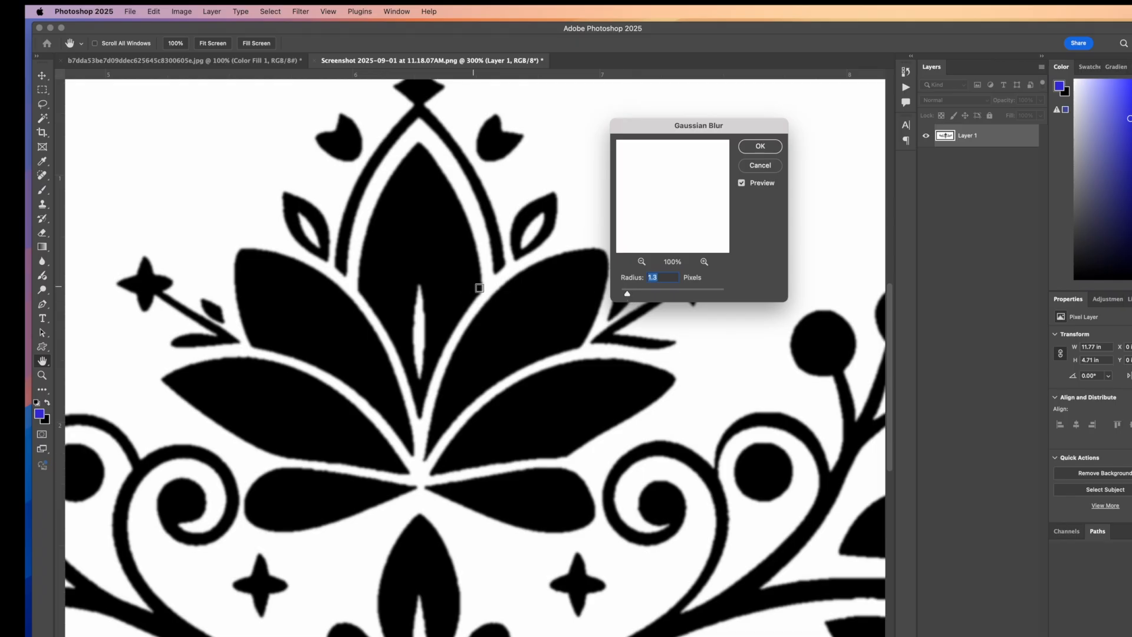
{"action": "left_click", "coordinate": [759, 147]}
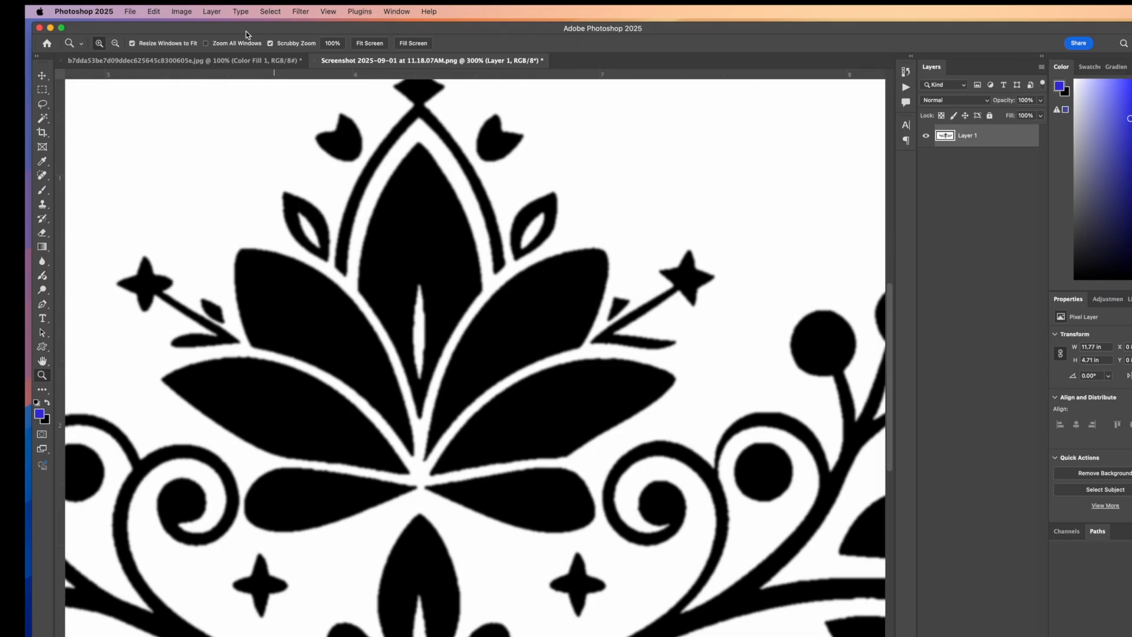
Sharpen the blurred ornament with a Curves adjustment, setting the black point input to 134 and the white point input to 177
{"action": "left_click", "coordinate": [181, 11]}
{"action": "mouse_move", "coordinate": [203, 41]}
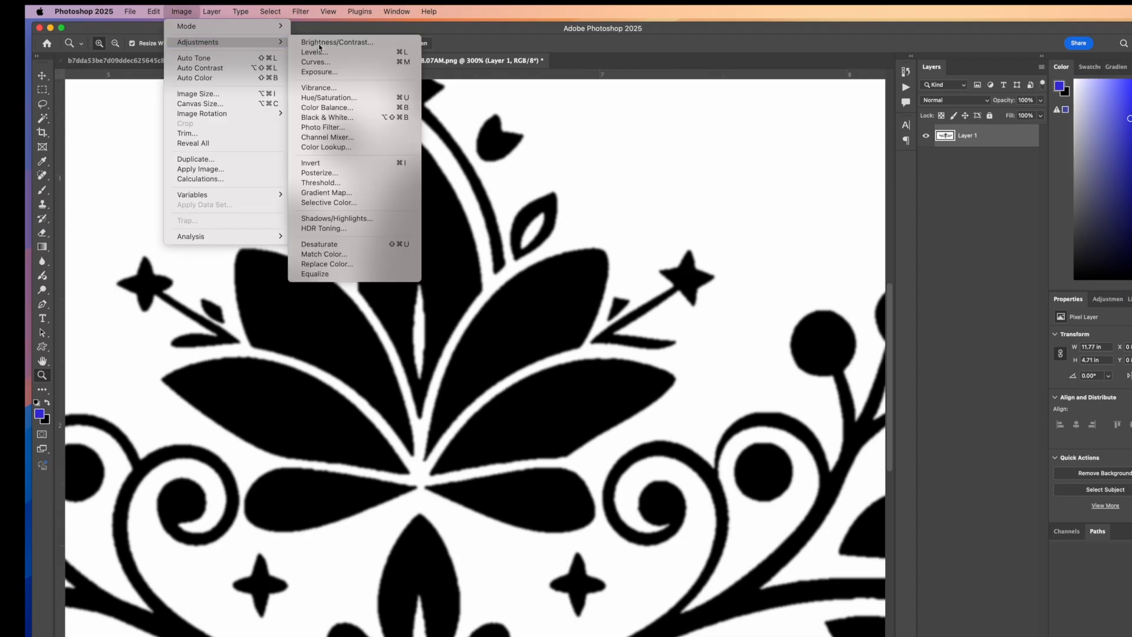
{"action": "left_click", "coordinate": [373, 63]}
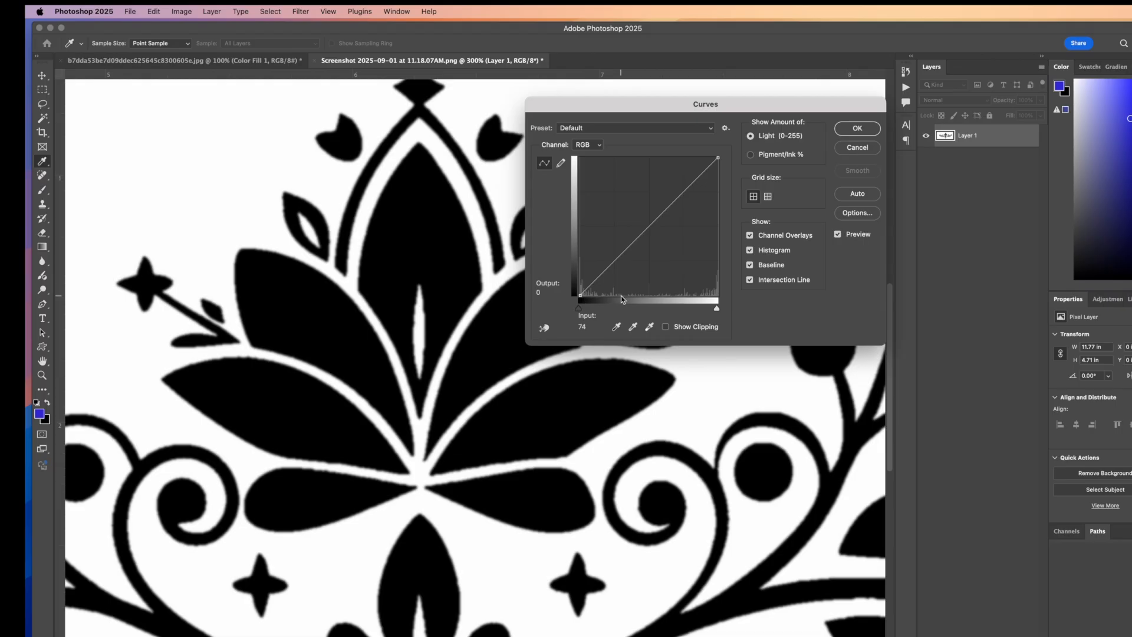
{"action": "left_click_drag", "start_coordinate": [578, 309], "coordinate": [645, 309]}
{"action": "left_click_drag", "start_coordinate": [717, 308], "coordinate": [675, 308]}
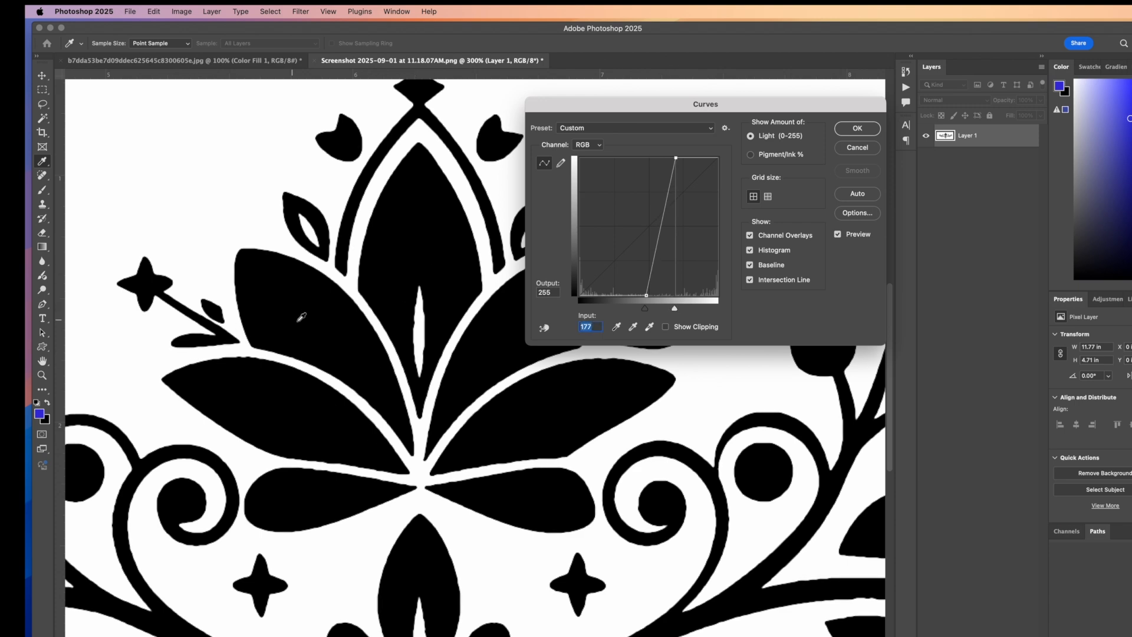
{"action": "left_click_drag", "start_coordinate": [647, 309], "coordinate": [652, 311]}
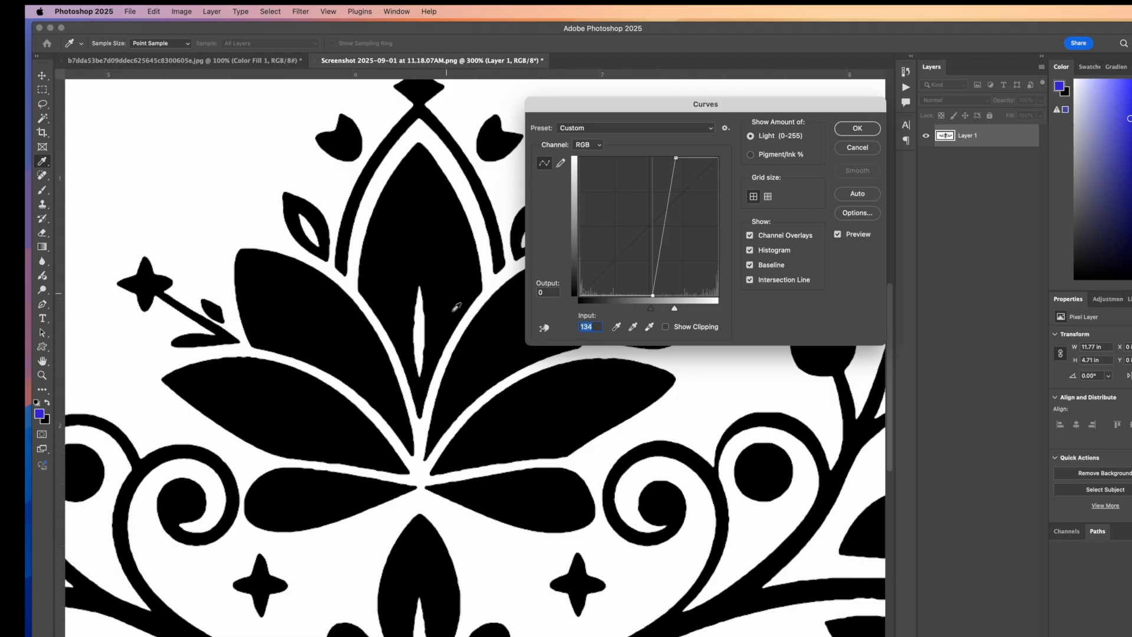
{"action": "left_click", "coordinate": [871, 129]}
Select all the black shapes of the ornament and convert the selection to a work path with a 4-pixel tolerance
{"action": "key", "text": "z"}
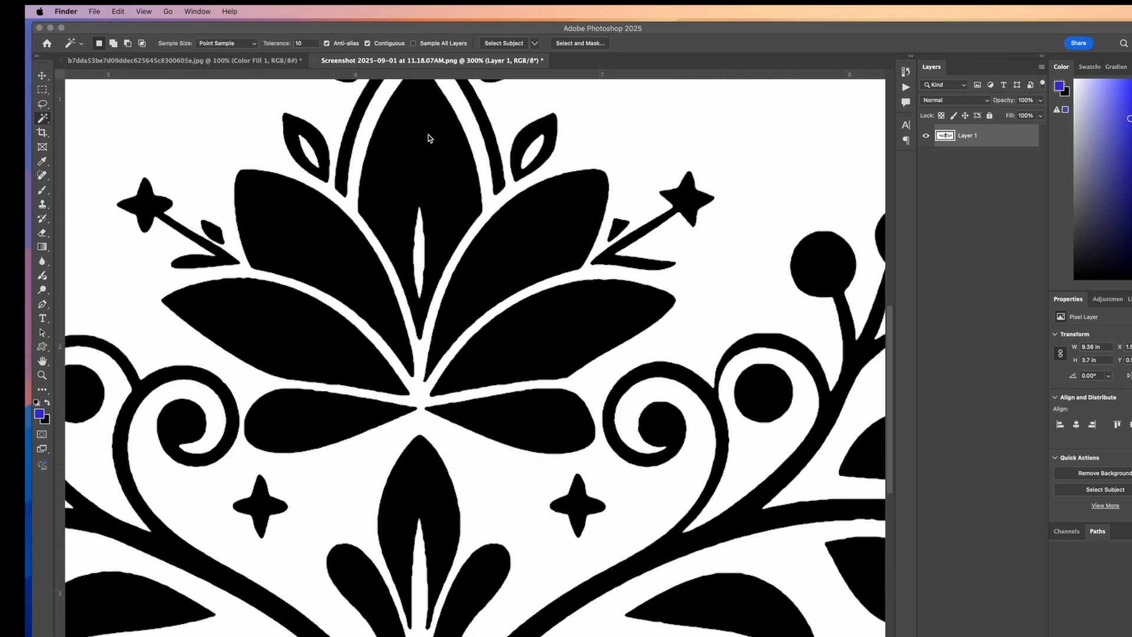
{"action": "left_click", "coordinate": [428, 138]}
{"action": "left_click", "coordinate": [428, 142]}
{"action": "right_click", "coordinate": [427, 140]}
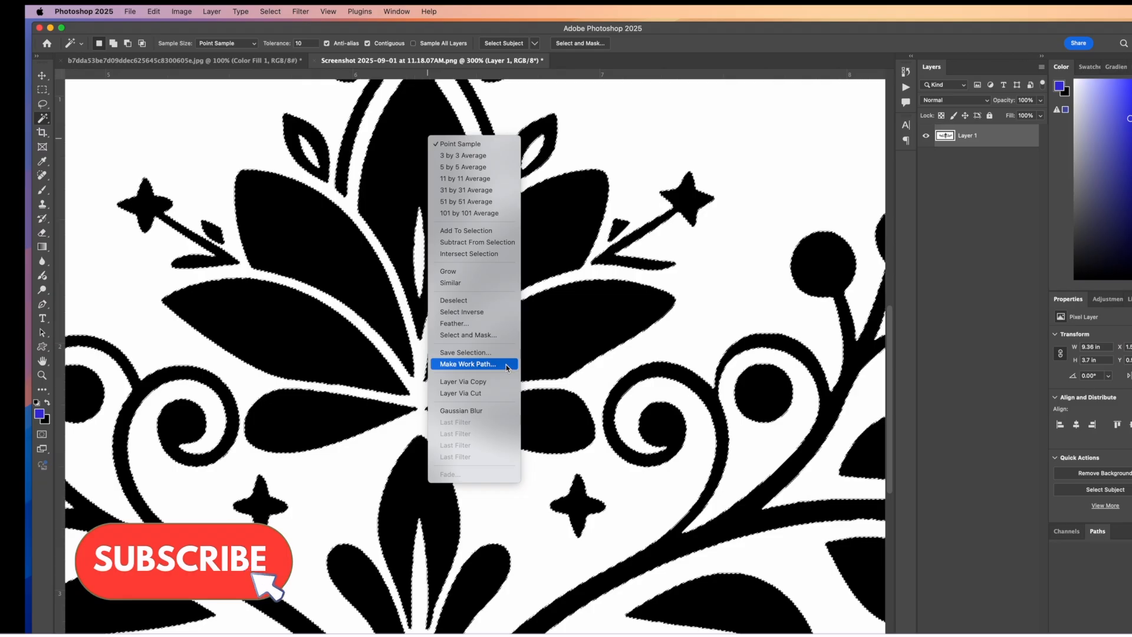
{"action": "left_click", "coordinate": [502, 370]}
{"action": "type", "text": "4"}
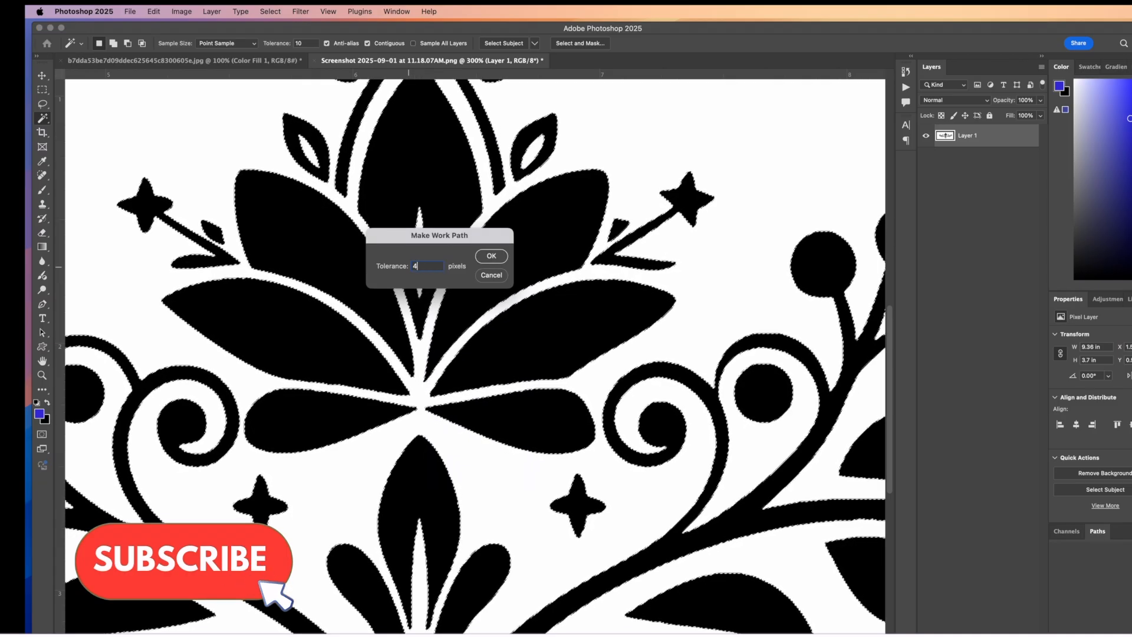
{"action": "left_click", "coordinate": [491, 255]}
Adjust the curve handles of the upper-left petal's path with the Direct Selection tool to follow the black shape
{"action": "key", "text": "a"}
{"action": "scroll", "coordinate": [487, 320], "scroll_direction": "up", "scroll_amount": 1}
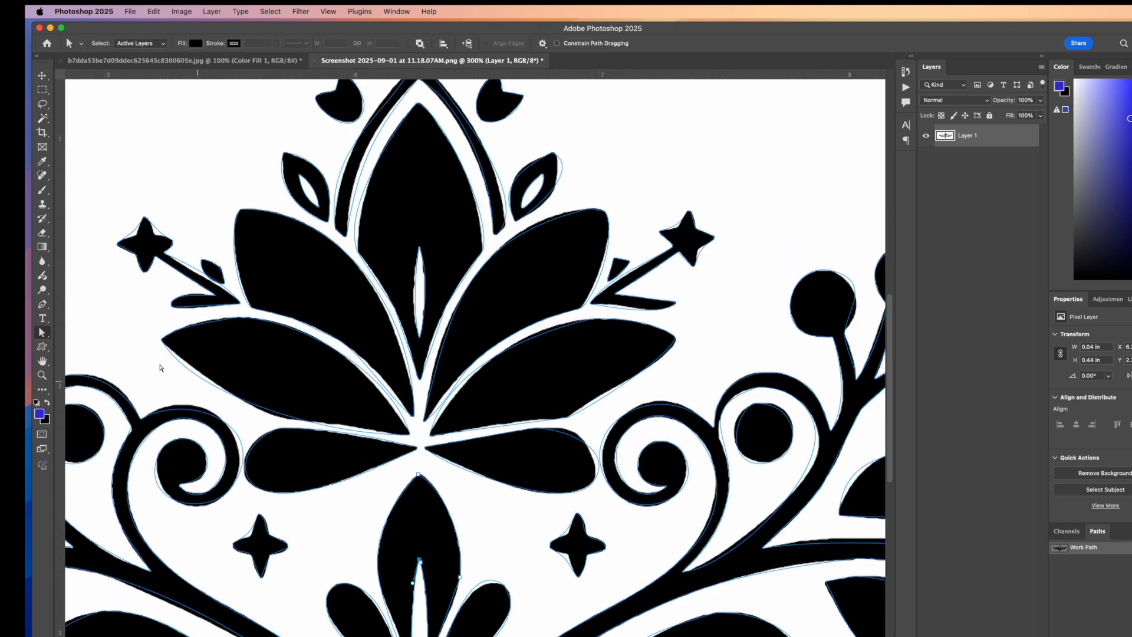
{"action": "left_click_drag", "start_coordinate": [42, 333], "coordinate": [91, 344]}
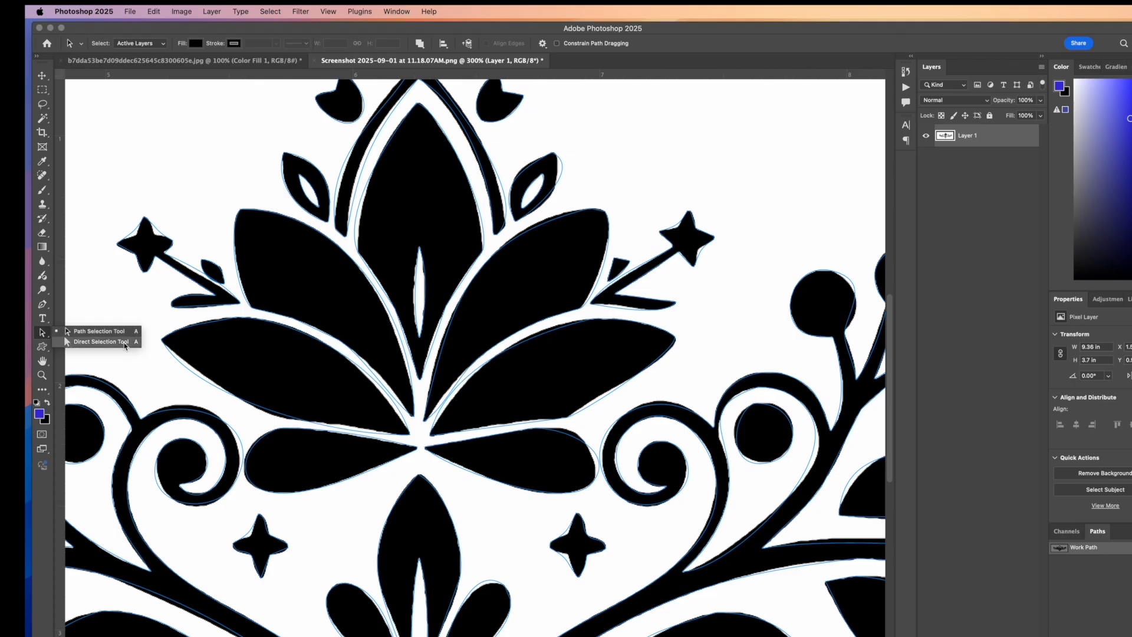
{"action": "left_click_drag", "start_coordinate": [125, 345], "coordinate": [125, 345]}
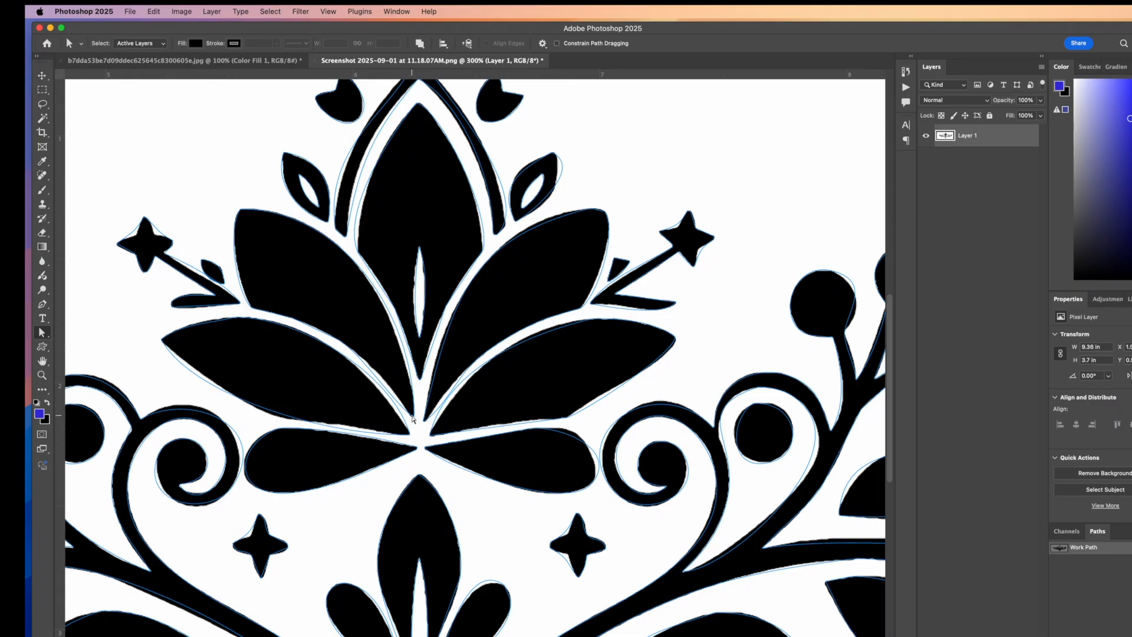
{"action": "left_click", "coordinate": [412, 418]}
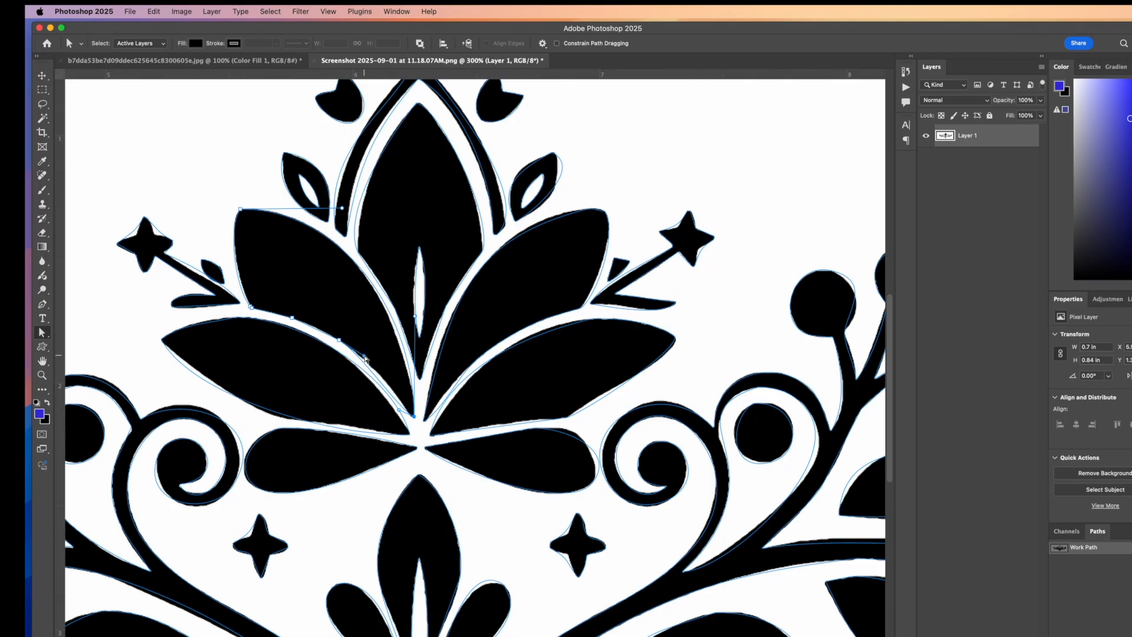
{"action": "left_click_drag", "start_coordinate": [365, 356], "coordinate": [378, 365]}
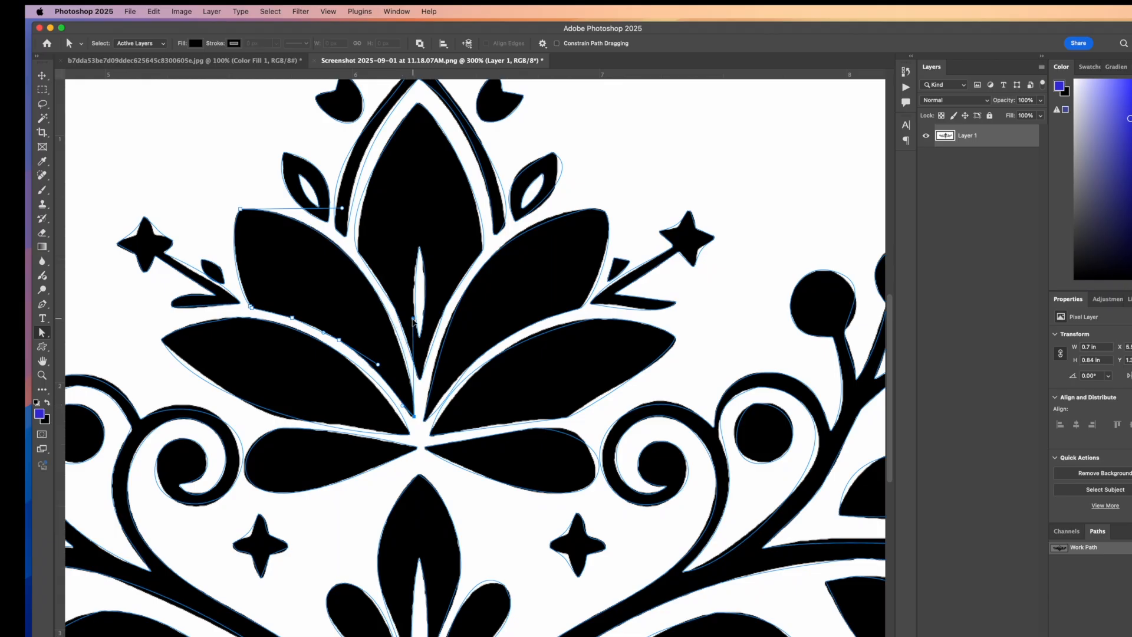
{"action": "left_click_drag", "start_coordinate": [415, 318], "coordinate": [407, 317]}
Reshape the lower-left petal's path by moving its anchor points and curve handles onto the black edge
{"action": "left_click", "coordinate": [411, 437]}
{"action": "left_click_drag", "start_coordinate": [395, 379], "coordinate": [390, 385]}
{"action": "left_click_drag", "start_coordinate": [322, 436], "coordinate": [317, 423]}
{"action": "left_click_drag", "start_coordinate": [189, 394], "coordinate": [216, 419]}
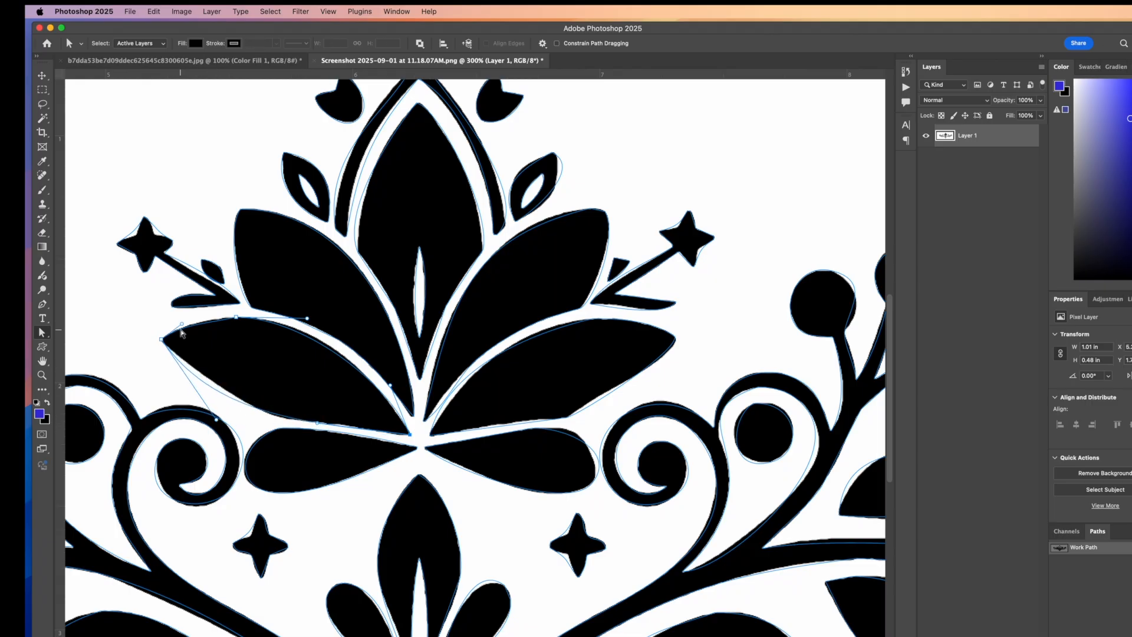
{"action": "left_click", "coordinate": [181, 365]}
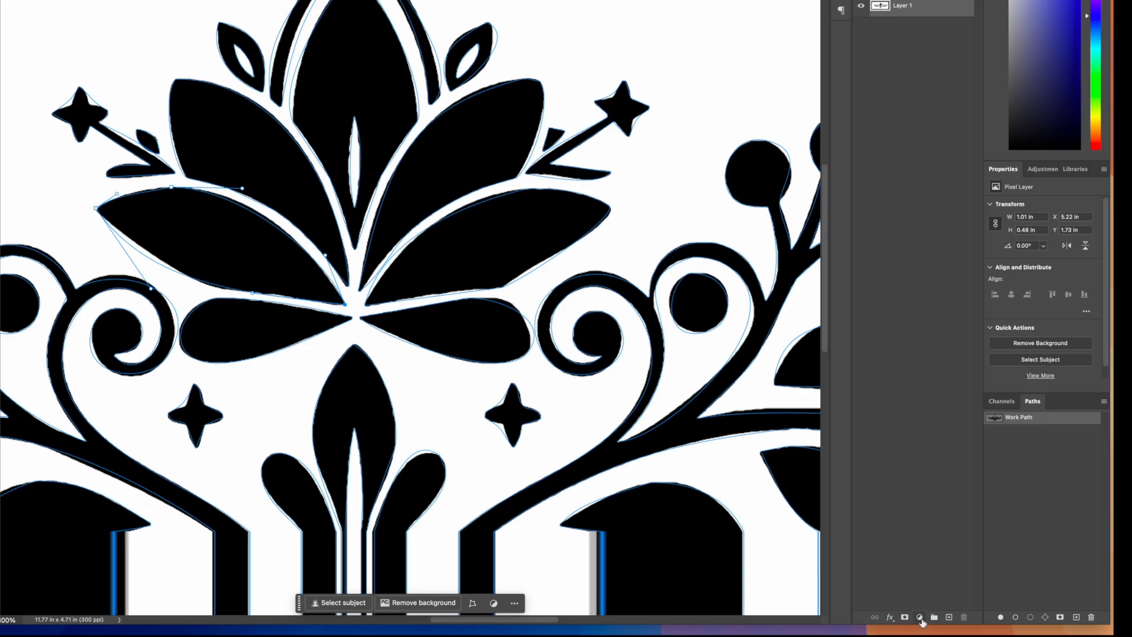
Add a Solid Color fill layer in dark red 770a1e from the ornament's work path
{"action": "left_click", "coordinate": [921, 618]}
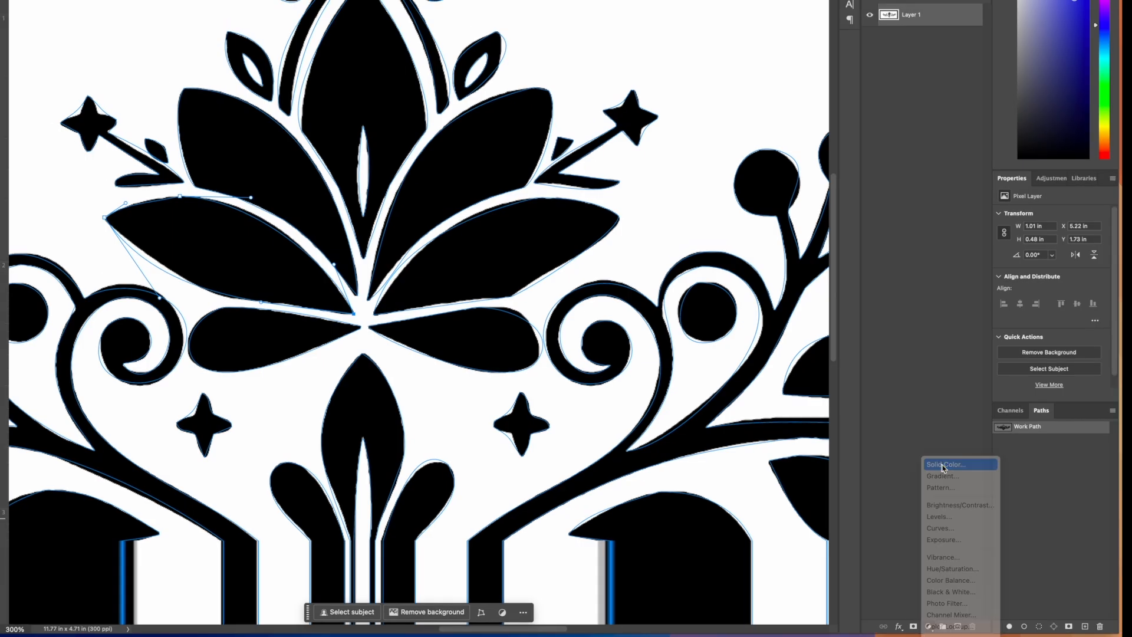
{"action": "left_click", "coordinate": [942, 464]}
{"action": "mouse_move", "coordinate": [580, 256]}
{"action": "left_mouse_down"}
{"action": "mouse_move", "coordinate": [589, 226]}
{"action": "mouse_move", "coordinate": [561, 293]}
{"action": "left_mouse_up"}
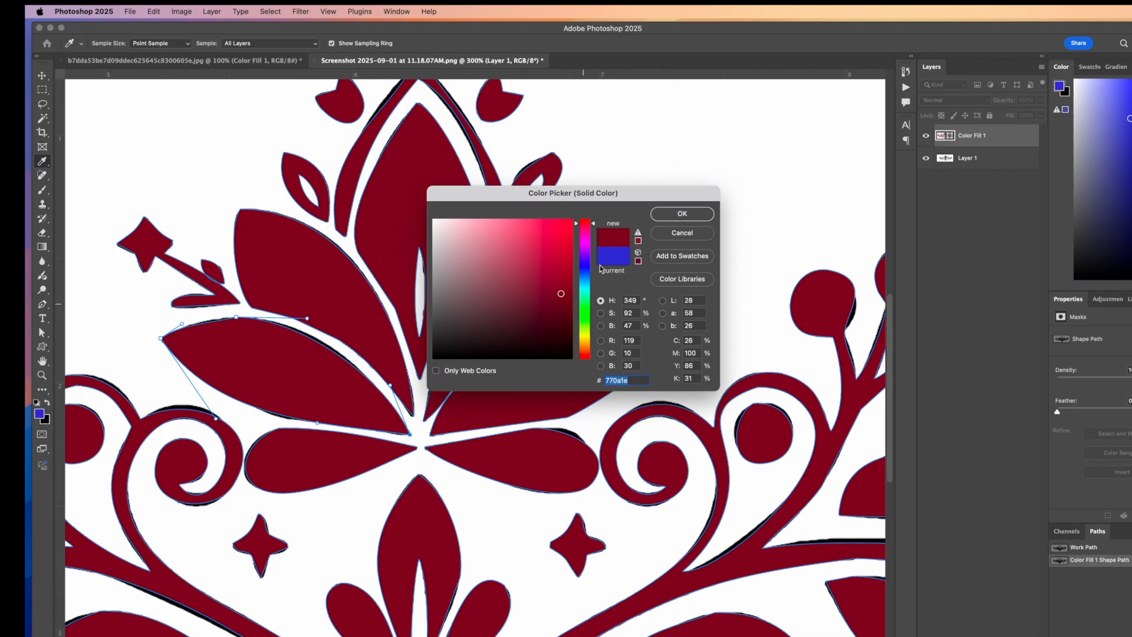
{"action": "left_click", "coordinate": [669, 216]}
Hide the black Layer 1, check the dark red shape on the transparent background, and select Layer 1
{"action": "left_click", "coordinate": [927, 159]}
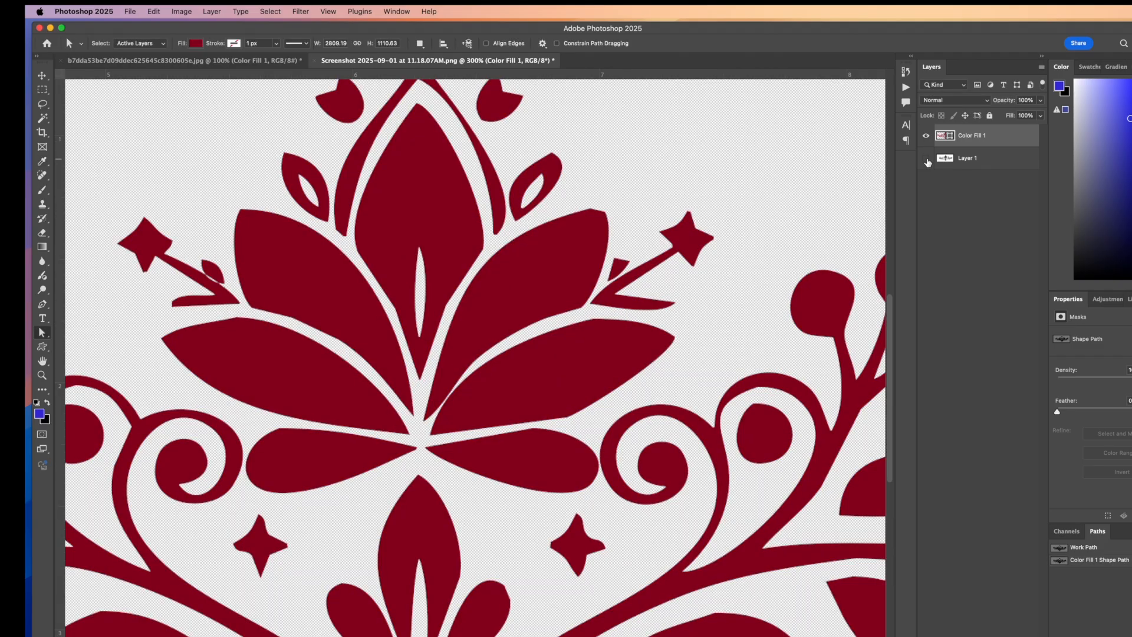
{"action": "scroll", "coordinate": [637, 298], "scroll_direction": "down", "scroll_amount": 6}
{"action": "scroll", "coordinate": [637, 298], "scroll_direction": "up", "scroll_amount": 6}
{"action": "key", "text": "super+minus"}
{"action": "left_click", "coordinate": [943, 158]}
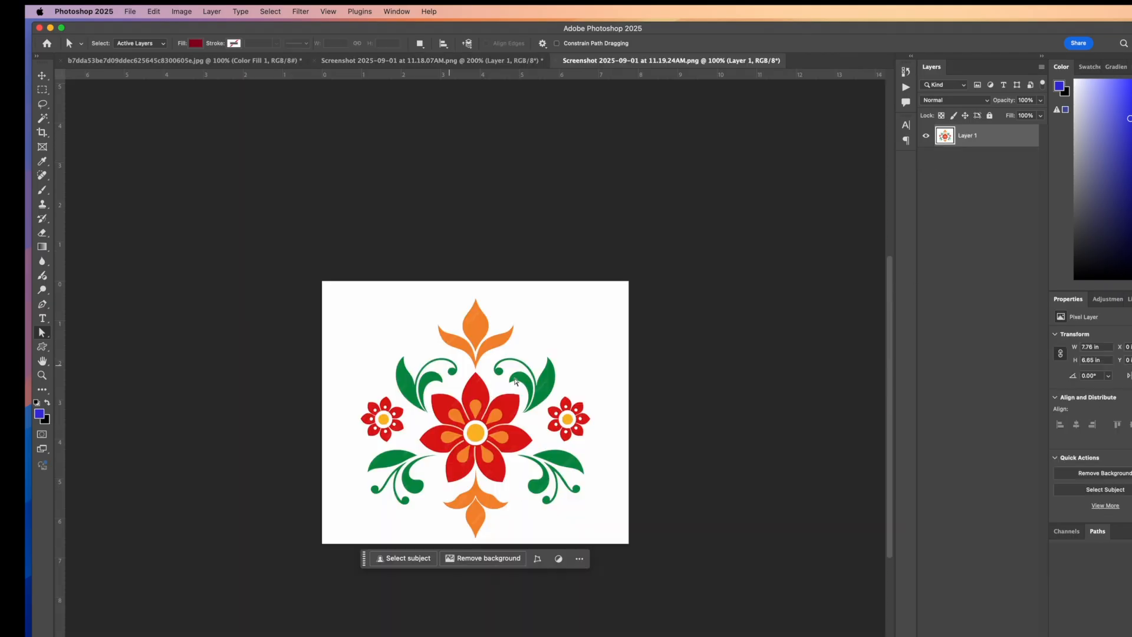
Resample the multicoloured flower image to a resolution of 300 pixels/inch and fit it to the view
{"action": "scroll", "coordinate": [542, 478], "scroll_direction": "down", "scroll_amount": 1}
{"action": "key", "text": "super+equal"}
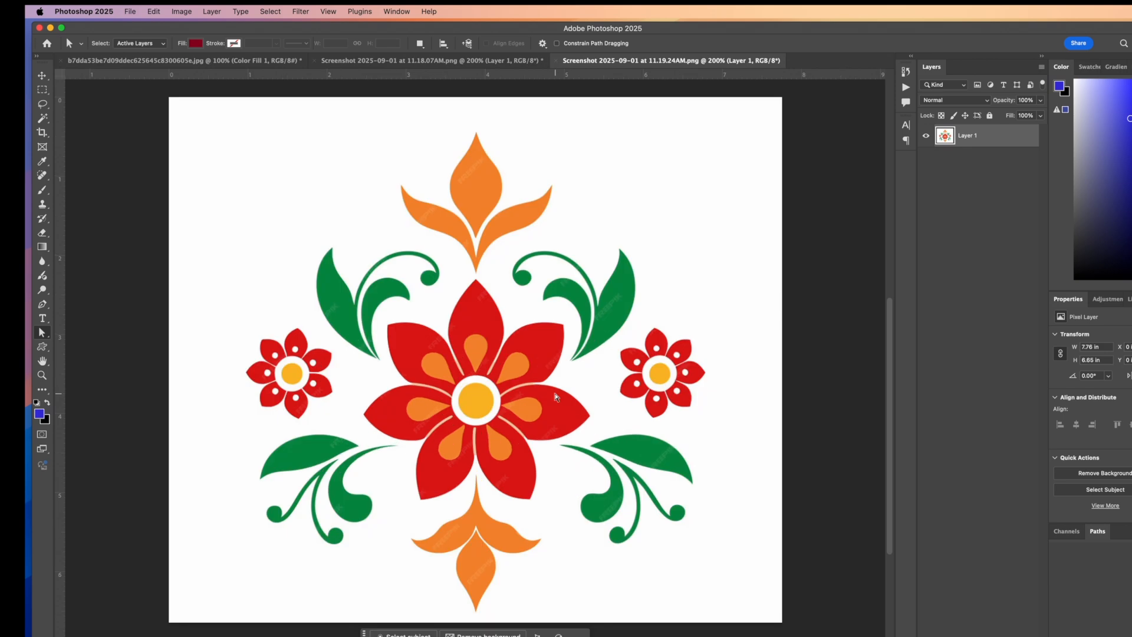
{"action": "left_click", "coordinate": [182, 11]}
{"action": "left_click", "coordinate": [198, 94]}
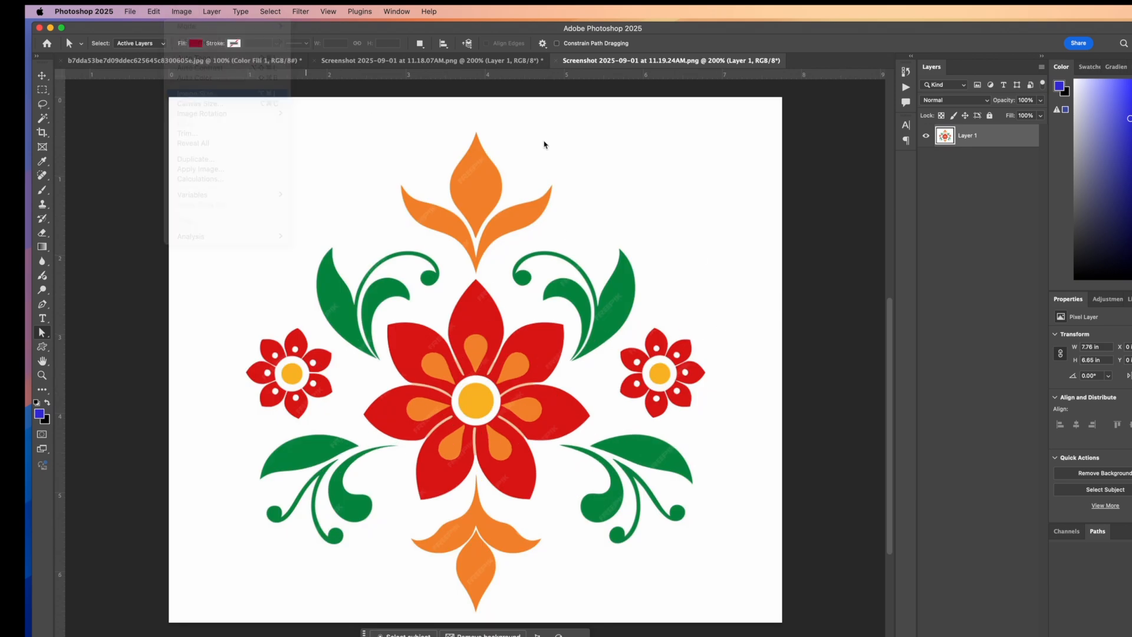
{"action": "left_click", "coordinate": [511, 272]}
{"action": "type", "text": "3"}
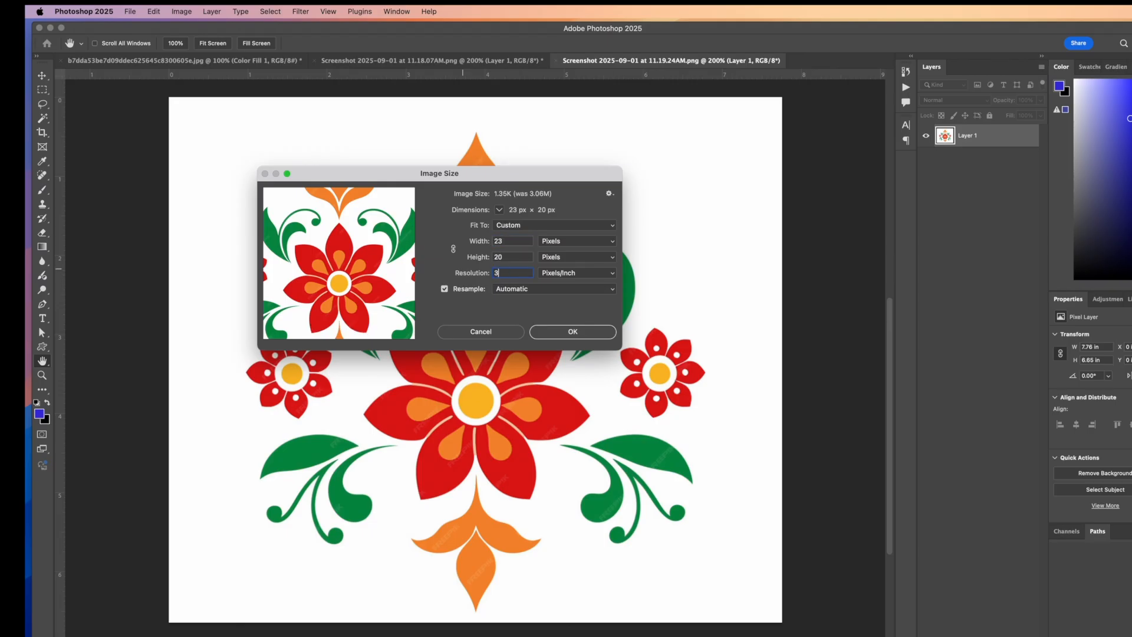
{"action": "type", "text": "00"}
{"action": "key", "text": "Return"}
{"action": "key", "text": "a"}
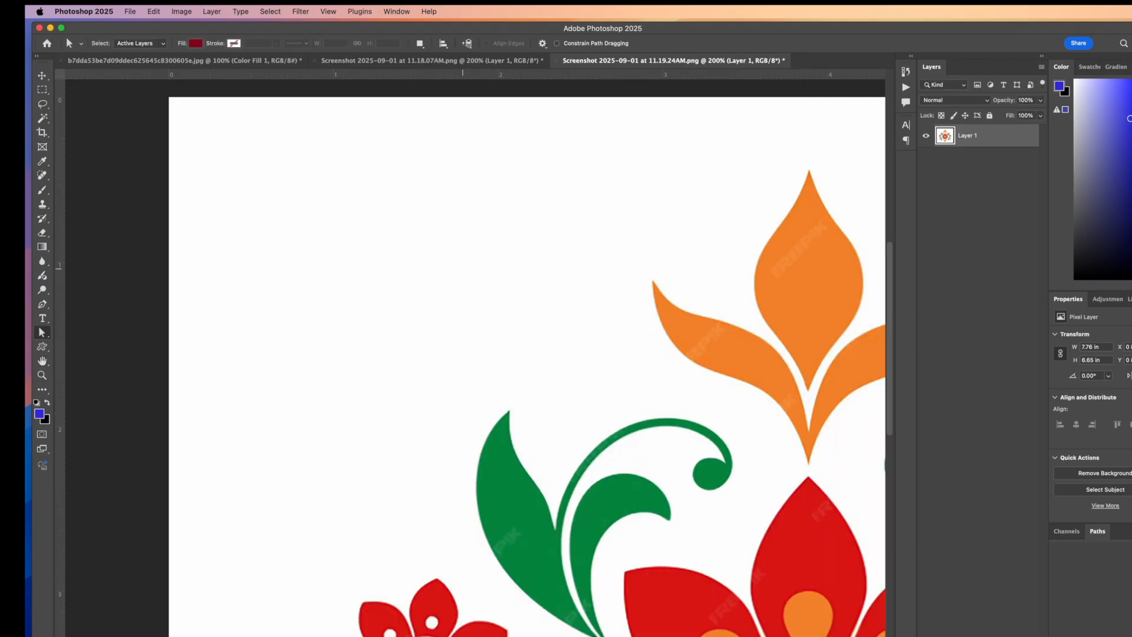
{"action": "key", "text": "super+0"}
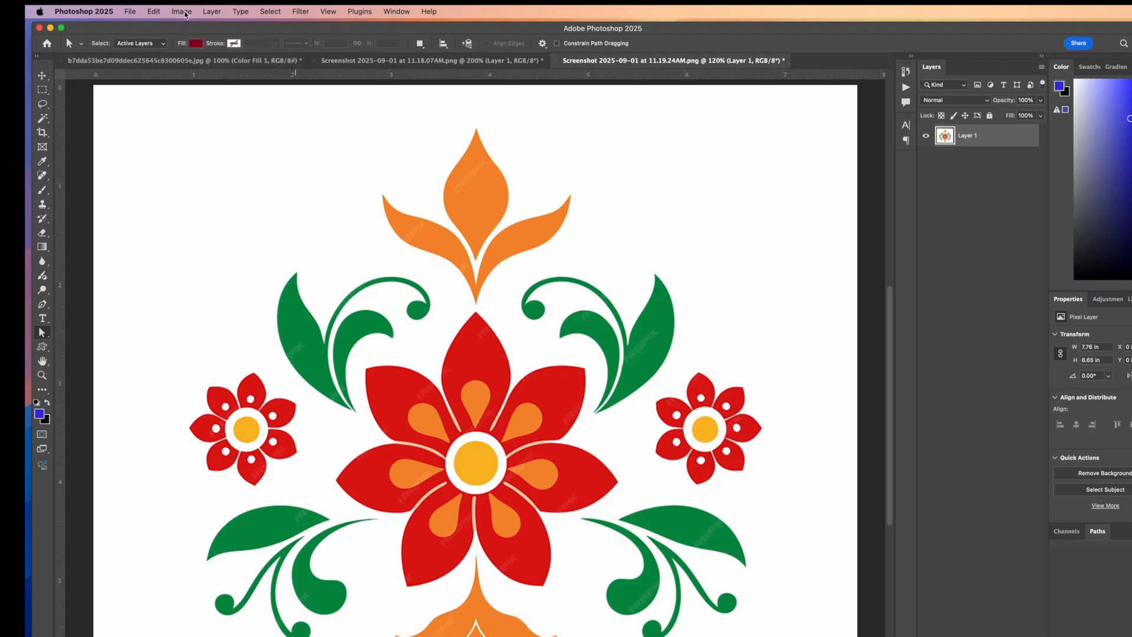
Turn the multicoloured flower image, including its orange parts, black and white with a Threshold adjustment at level 182
{"action": "left_click", "coordinate": [181, 11]}
{"action": "mouse_move", "coordinate": [195, 41]}
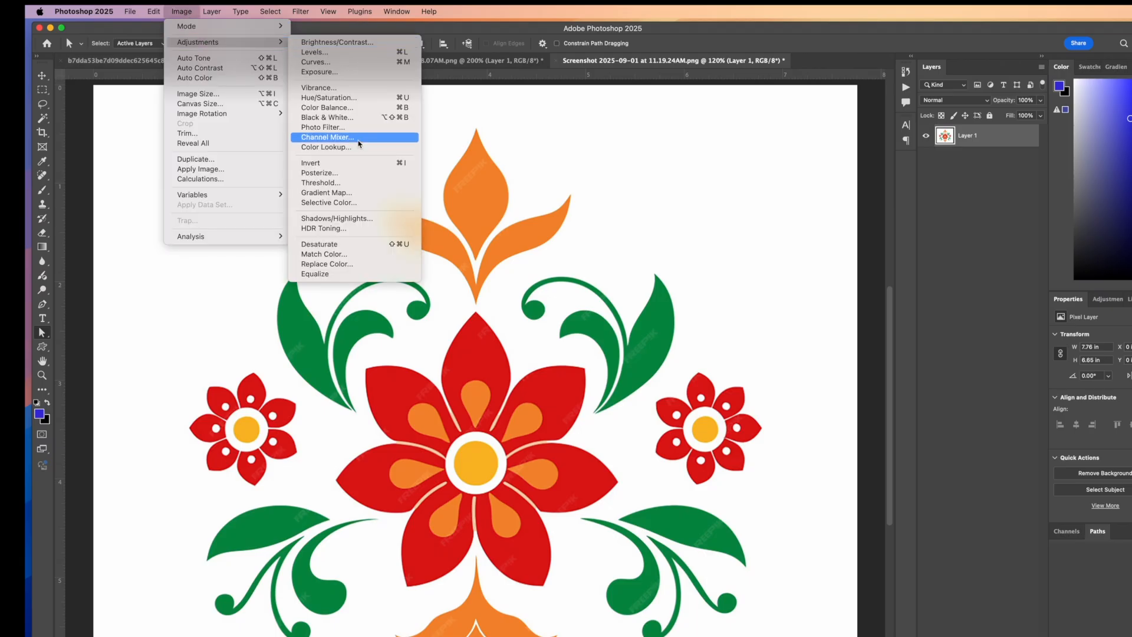
{"action": "left_click", "coordinate": [368, 183]}
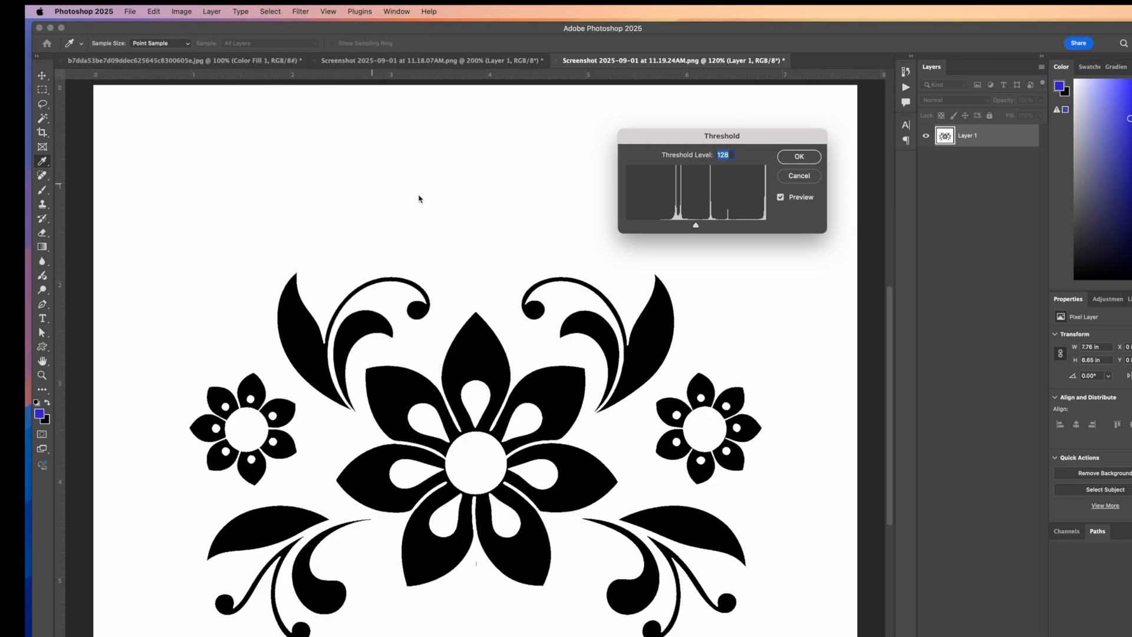
{"action": "mouse_move", "coordinate": [698, 228]}
{"action": "left_mouse_down"}
{"action": "mouse_move", "coordinate": [729, 226]}
{"action": "mouse_move", "coordinate": [700, 228]}
{"action": "left_mouse_up"}
{"action": "scroll", "coordinate": [478, 242], "scroll_direction": "down", "scroll_amount": 2}
{"action": "scroll", "coordinate": [478, 242], "scroll_direction": "down", "scroll_amount": 2}
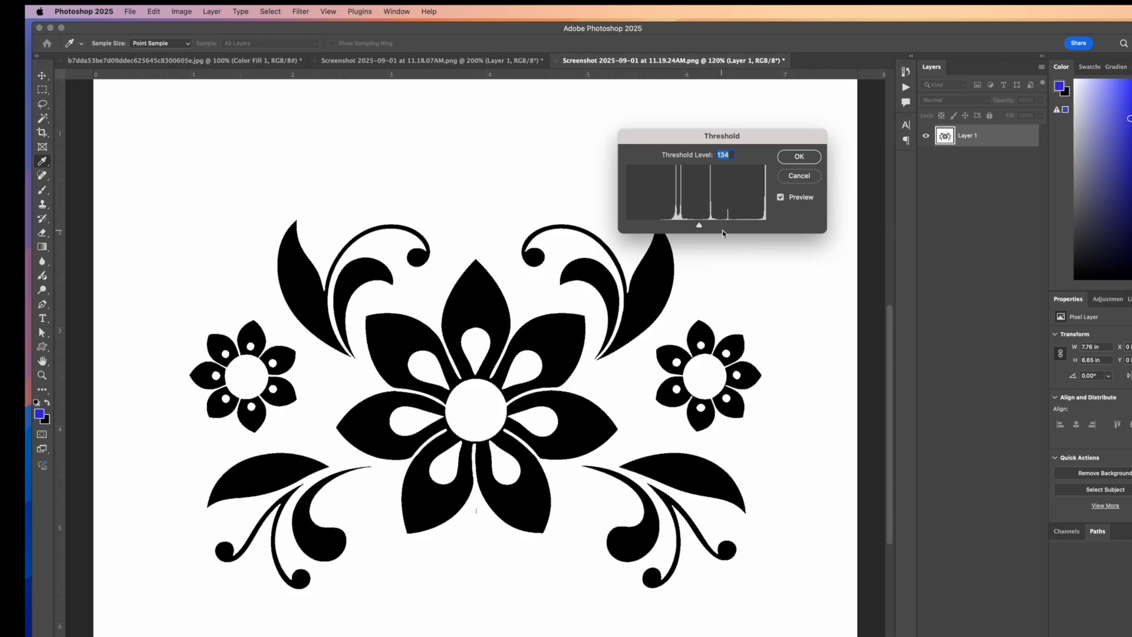
{"action": "left_click_drag", "start_coordinate": [699, 229], "coordinate": [726, 230]}
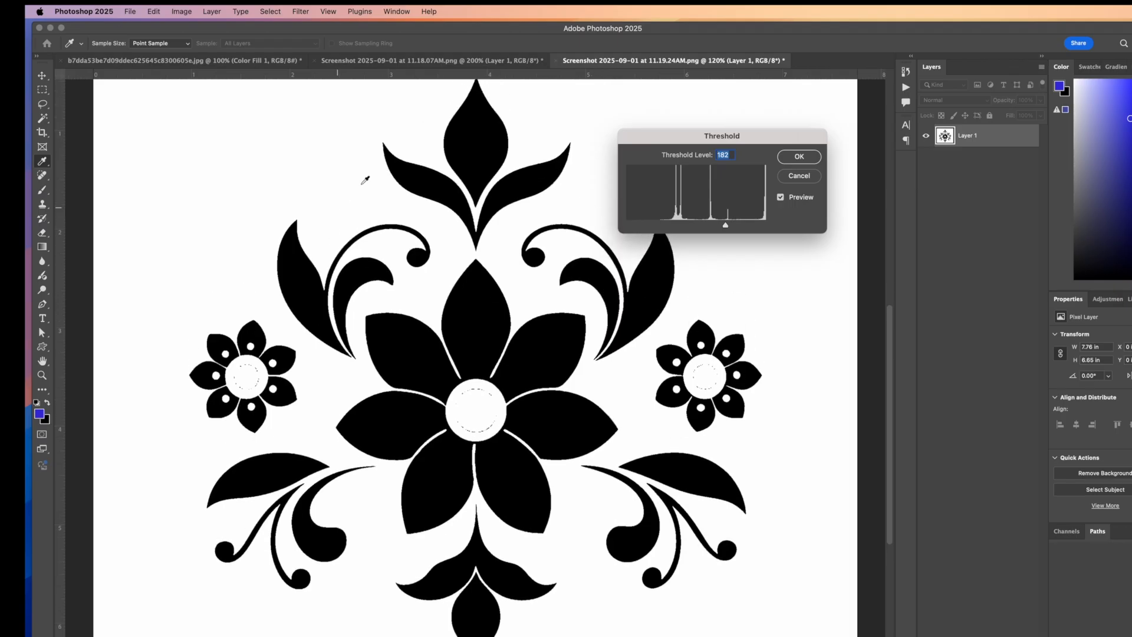
{"action": "left_click", "coordinate": [800, 156]}
Remove the white background around the black flower shapes with the Magic Eraser tool
{"action": "key", "text": "m"}
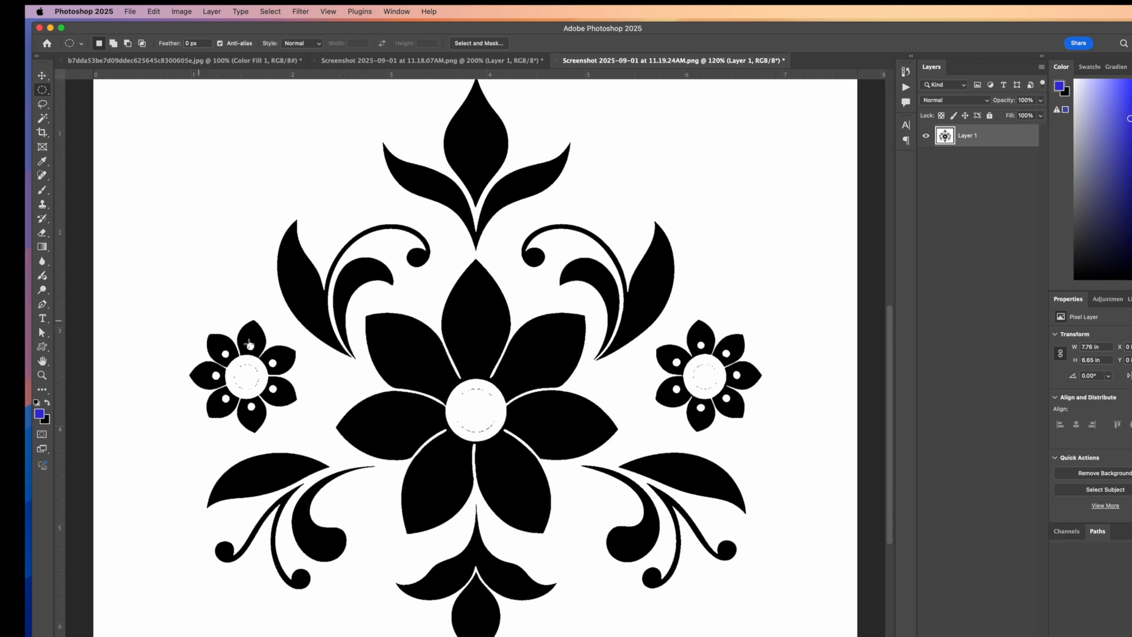
{"action": "right_click", "coordinate": [42, 232]}
{"action": "left_click", "coordinate": [89, 258]}
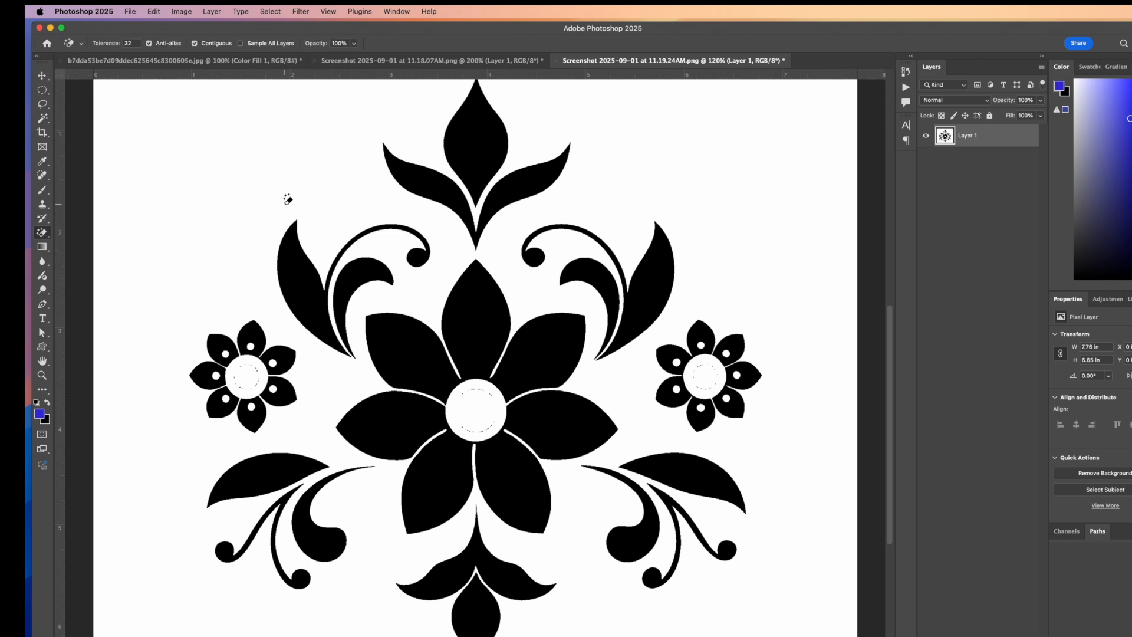
{"action": "left_click", "coordinate": [287, 200]}
Erase the dotted black specks inside the round centres of the large flower and the small flowers with the Eraser tool
{"action": "key", "text": "z"}
{"action": "left_click", "coordinate": [255, 393]}
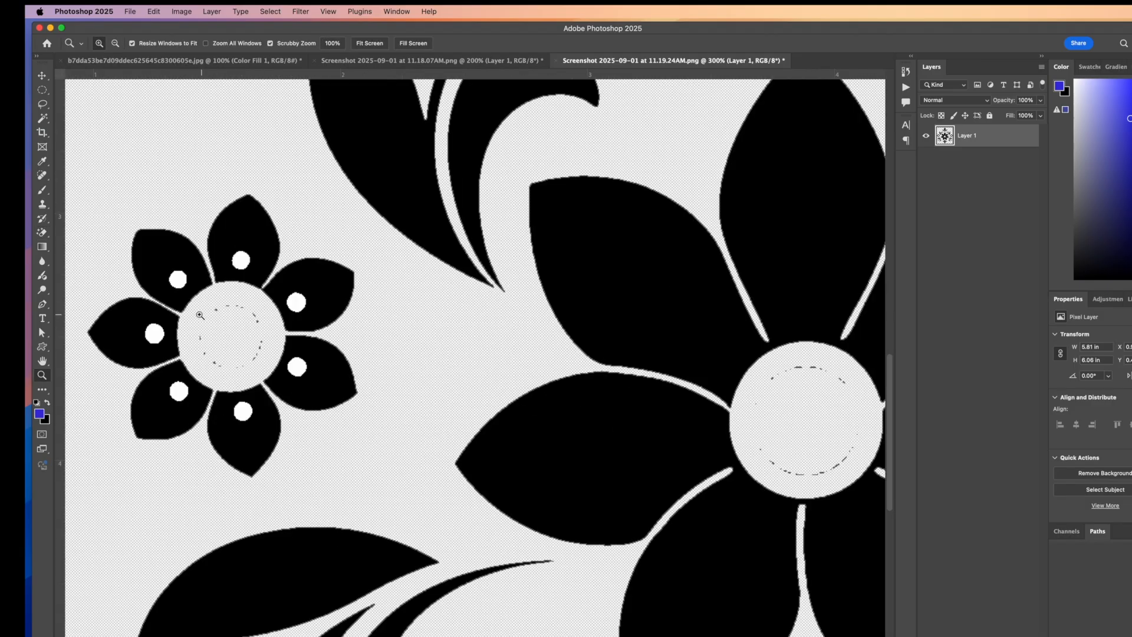
{"action": "left_click", "coordinate": [42, 232]}
{"action": "left_click", "coordinate": [89, 232]}
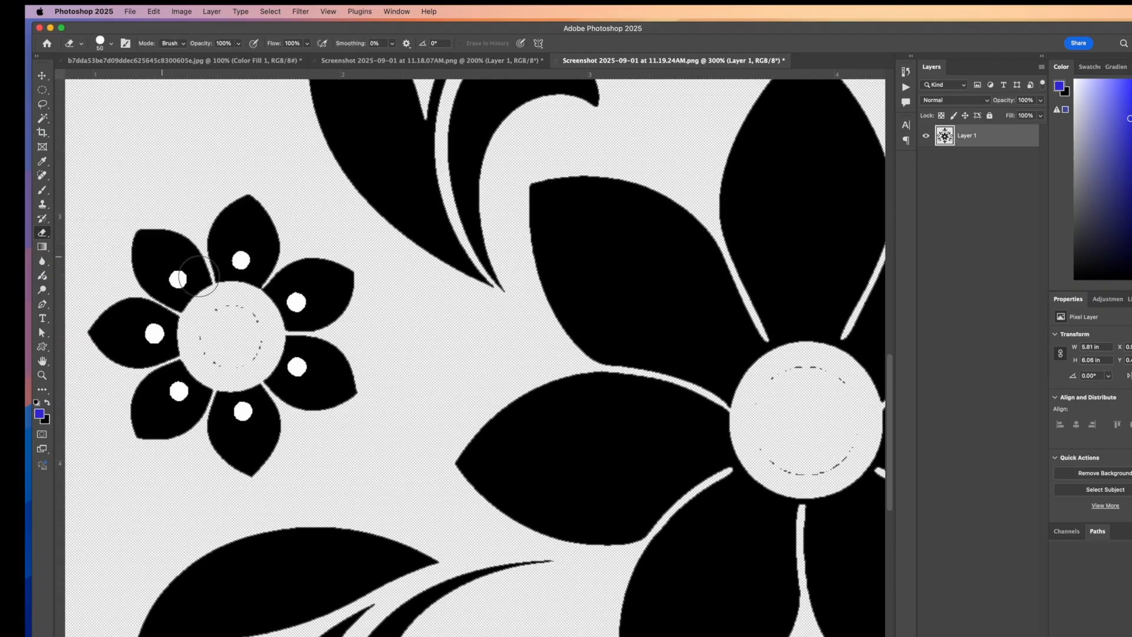
{"action": "mouse_move", "coordinate": [209, 323]}
{"action": "left_mouse_down"}
{"action": "mouse_move", "coordinate": [256, 323]}
{"action": "mouse_move", "coordinate": [248, 360]}
{"action": "mouse_move", "coordinate": [214, 348]}
{"action": "left_mouse_up"}
{"action": "left_click_drag", "start_coordinate": [852, 461], "coordinate": [821, 466]}
{"action": "key", "text": "super+0"}
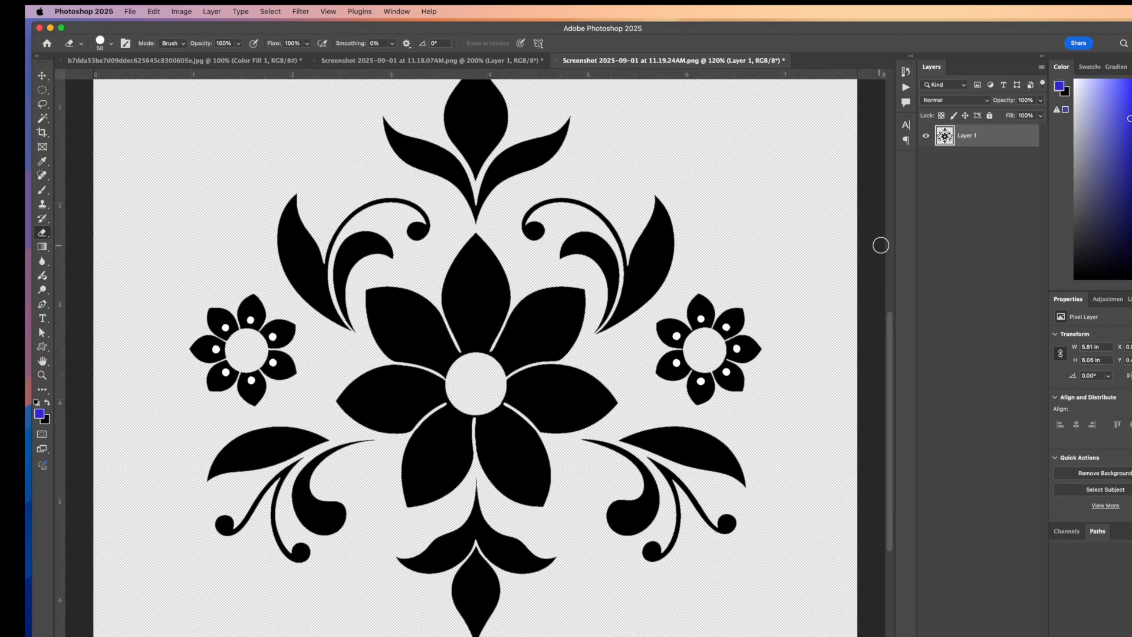
Recolour the black flower shapes on Layer 1 teal with a Color Overlay layer style, Normal blend mode at 100% opacity
{"action": "right_click", "coordinate": [946, 135]}
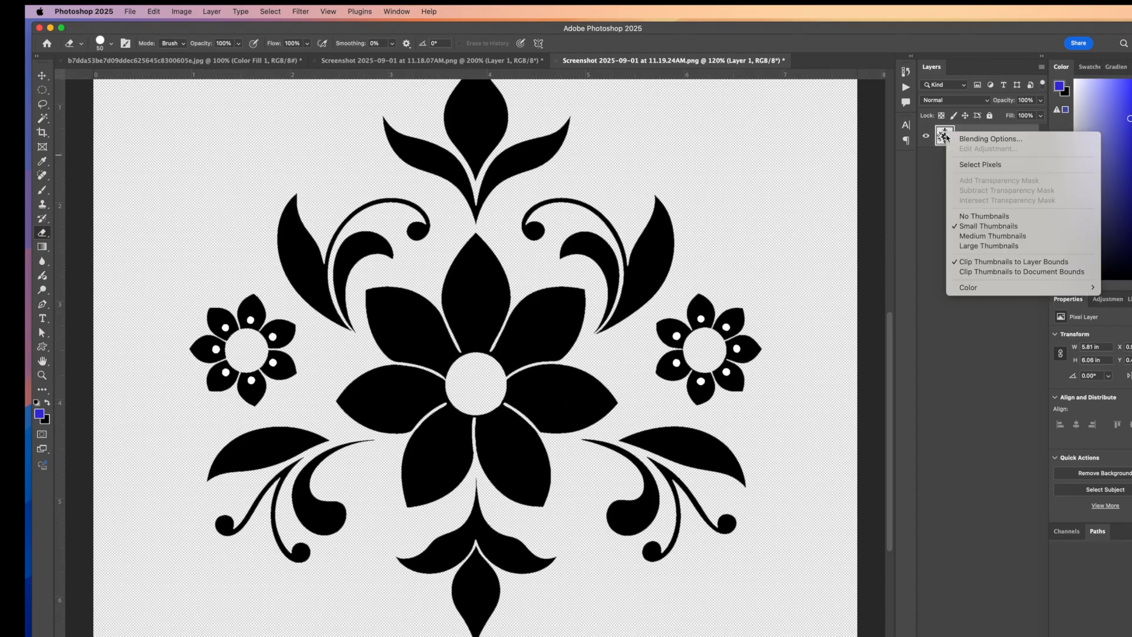
{"action": "left_click", "coordinate": [990, 139]}
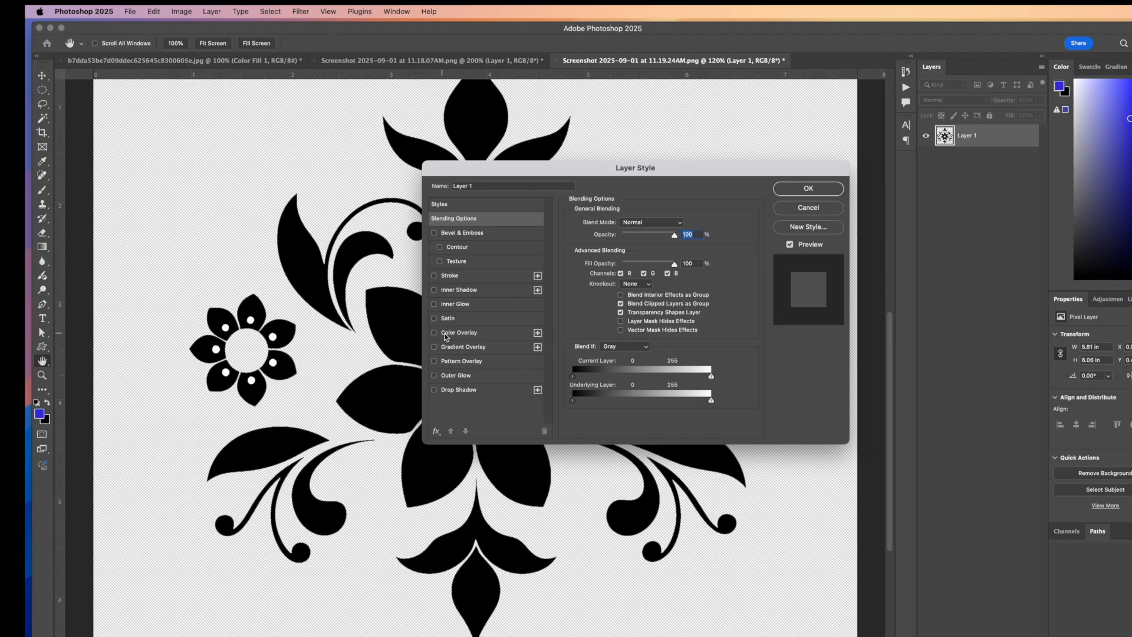
{"action": "left_click", "coordinate": [450, 336]}
{"action": "left_click_drag", "start_coordinate": [749, 174], "coordinate": [983, 178]}
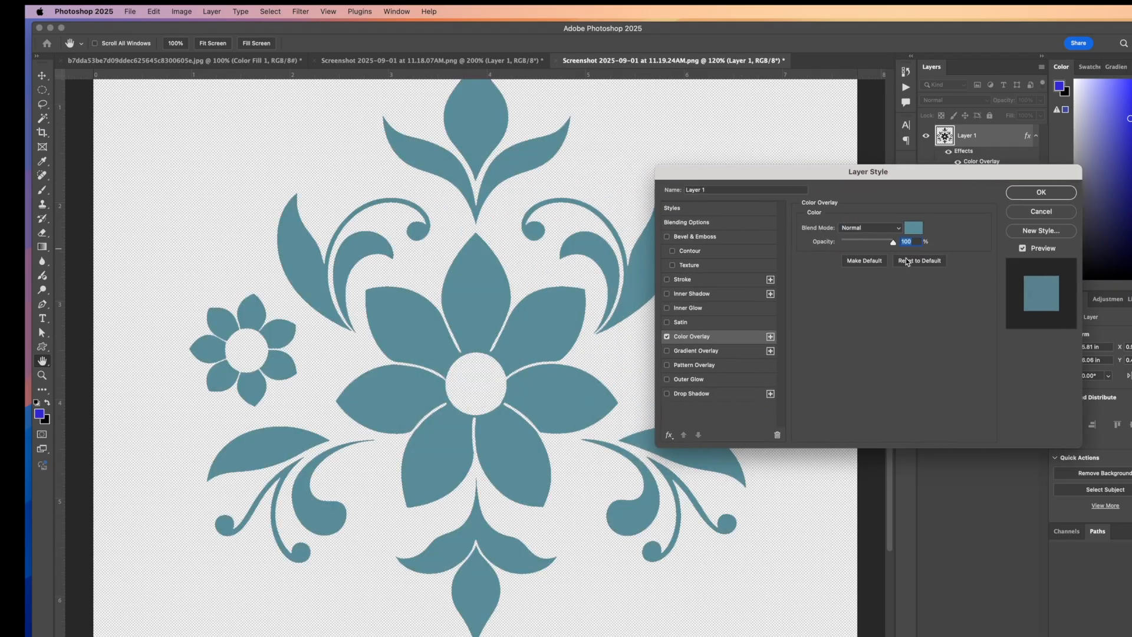
{"action": "left_click", "coordinate": [1055, 195]}
{"action": "key", "text": "e"}
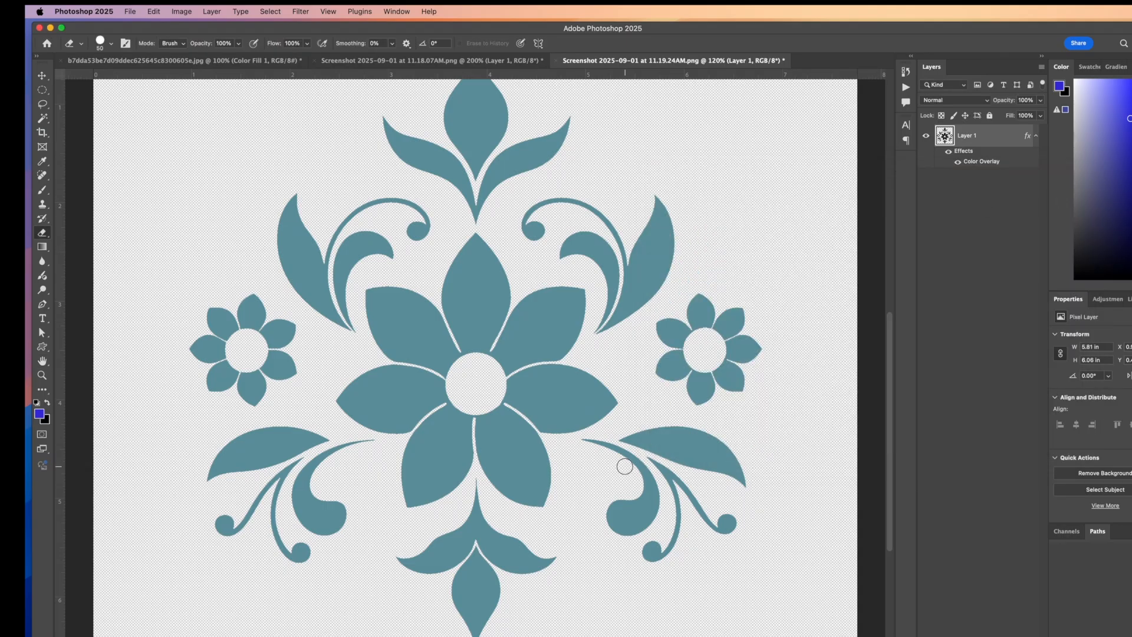
{"action": "right_click", "coordinate": [995, 143]}
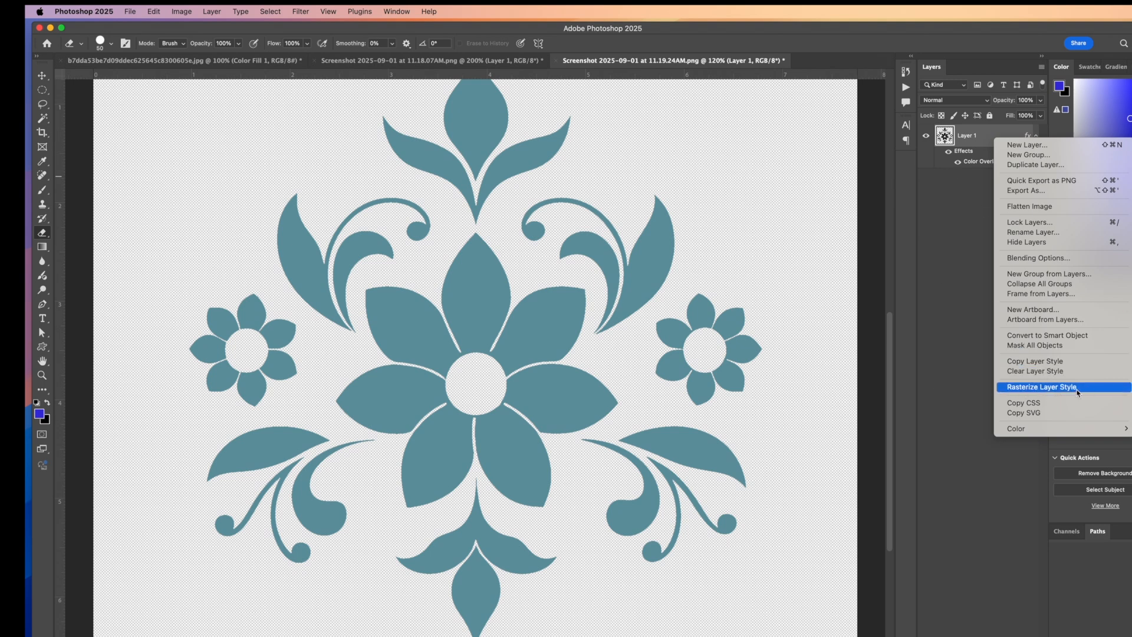
{"action": "left_click", "coordinate": [1077, 387]}
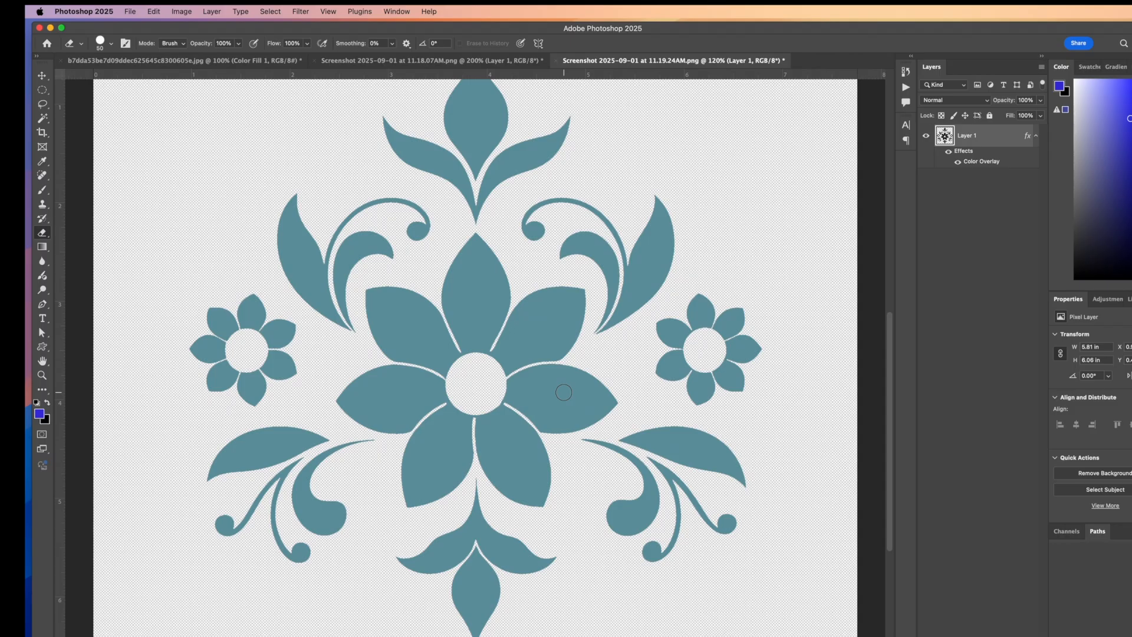